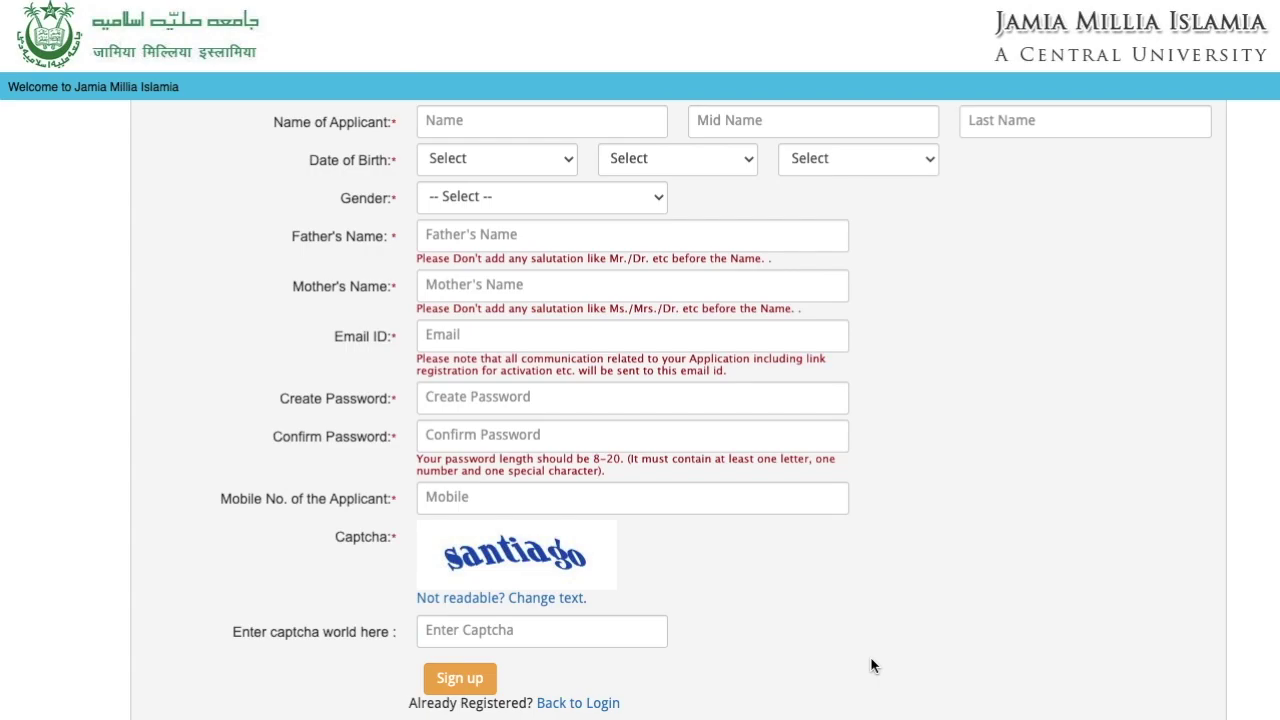
pyautogui.click(567, 120)
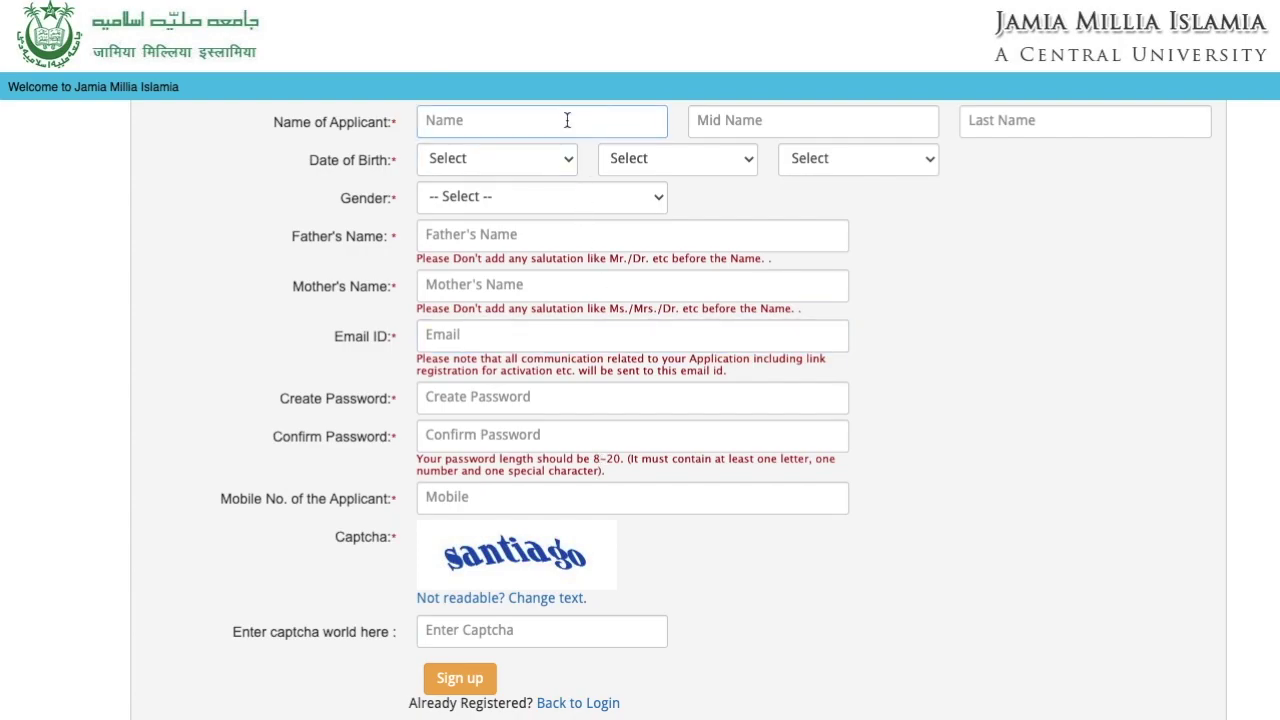
pyautogui.click(812, 120)
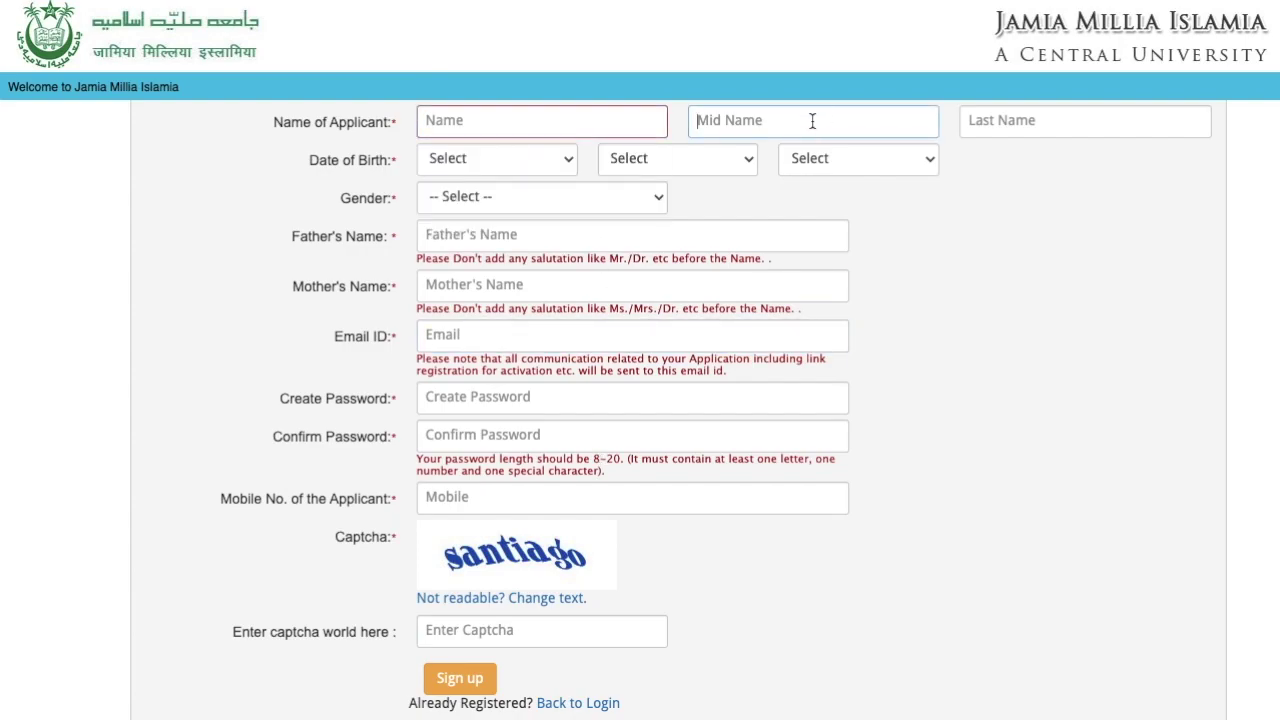
pyautogui.click(760, 194)
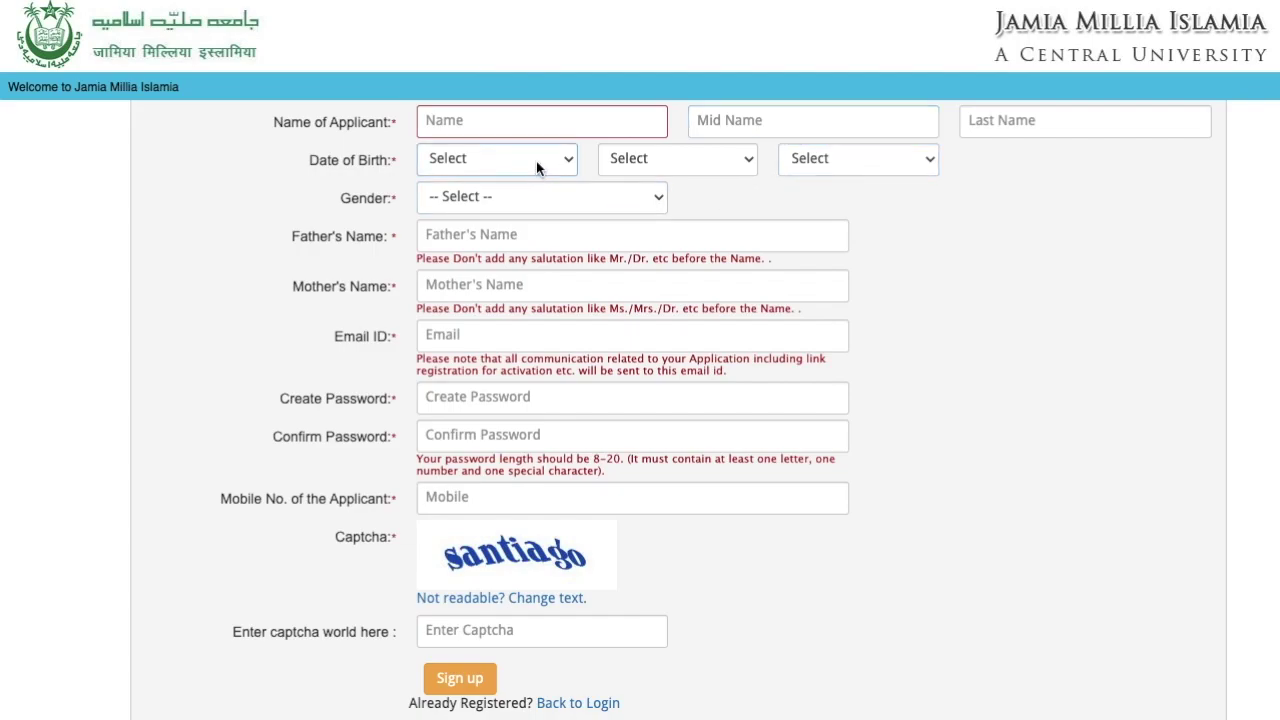
pyautogui.click(537, 166)
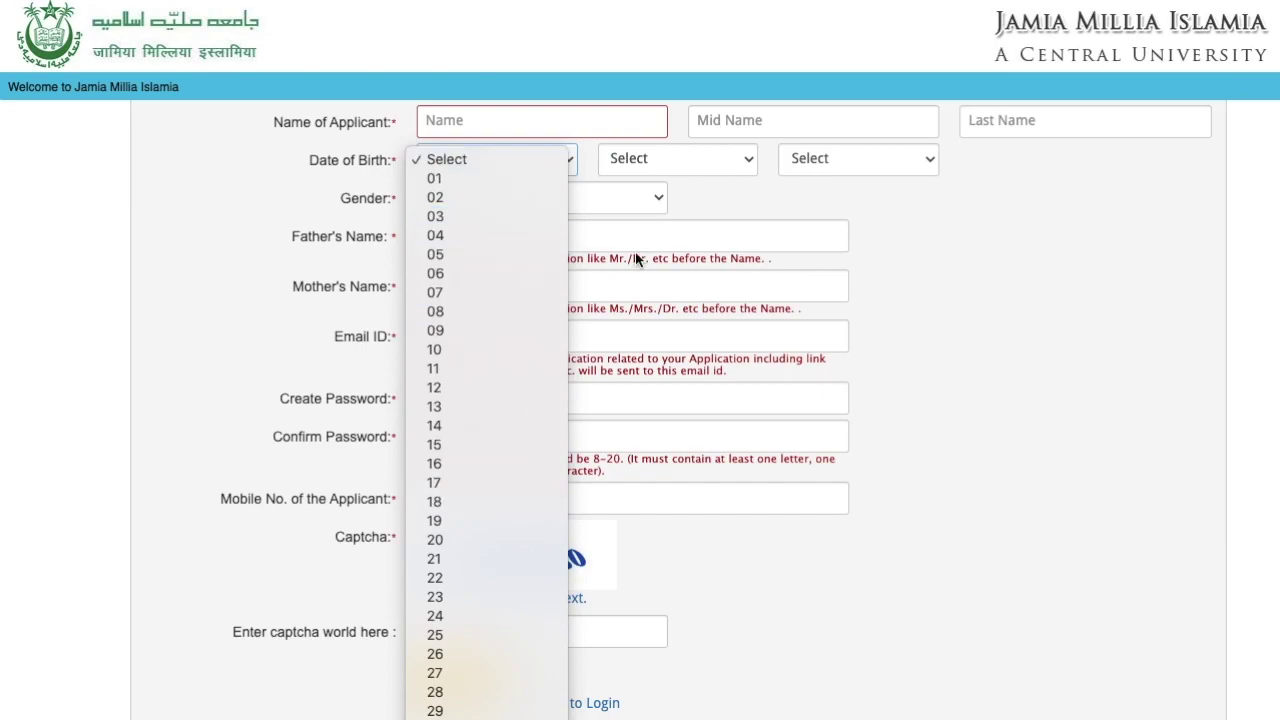
pyautogui.click(712, 156)
pyautogui.click(712, 156)
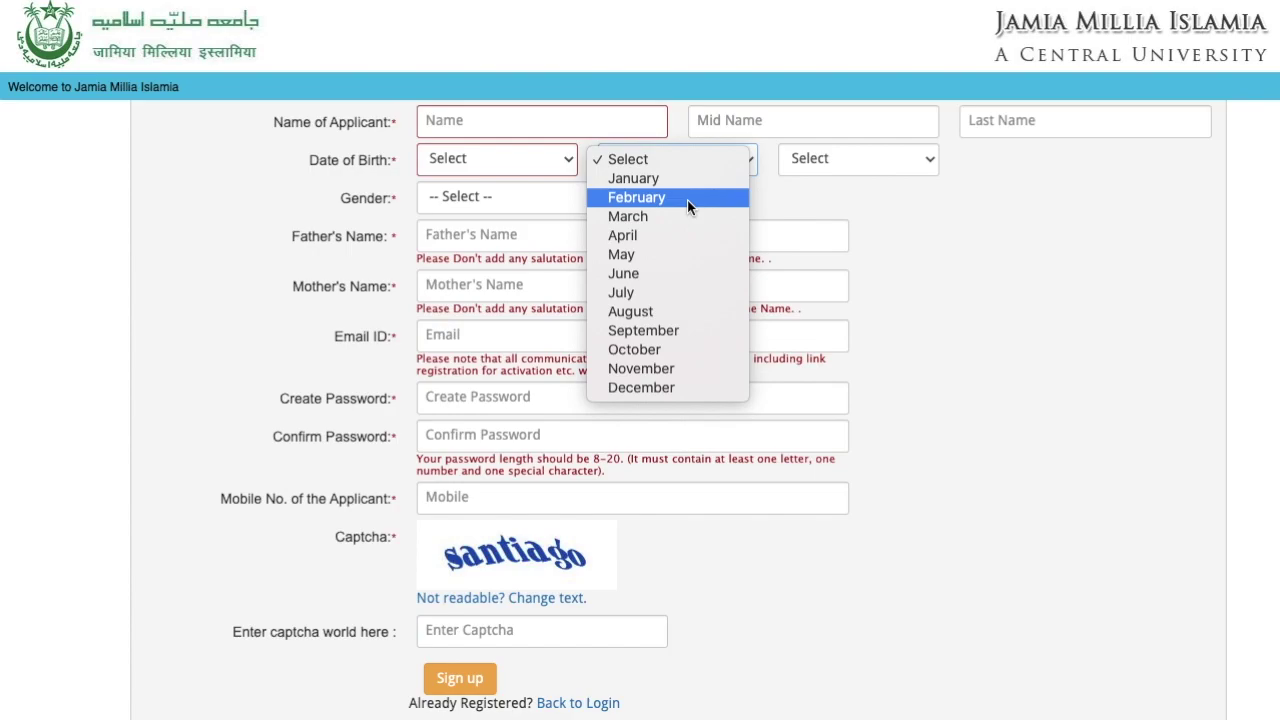
pyautogui.click(833, 172)
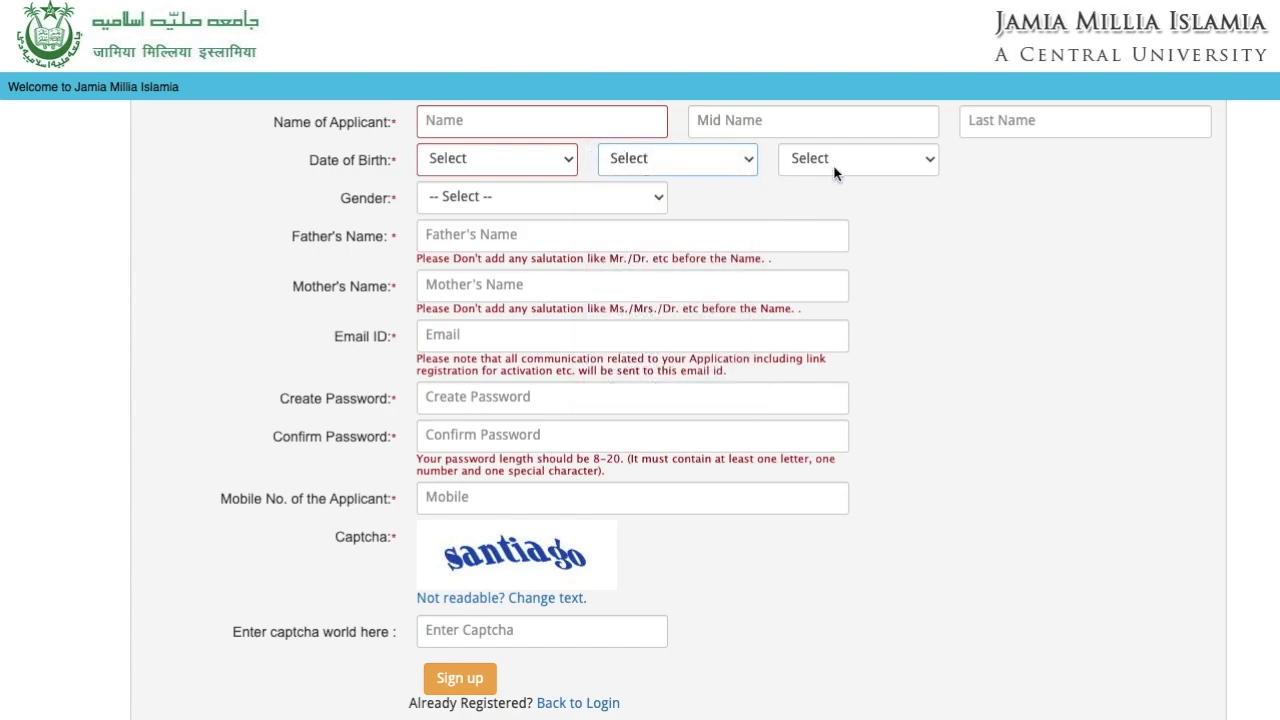
pyautogui.click(598, 195)
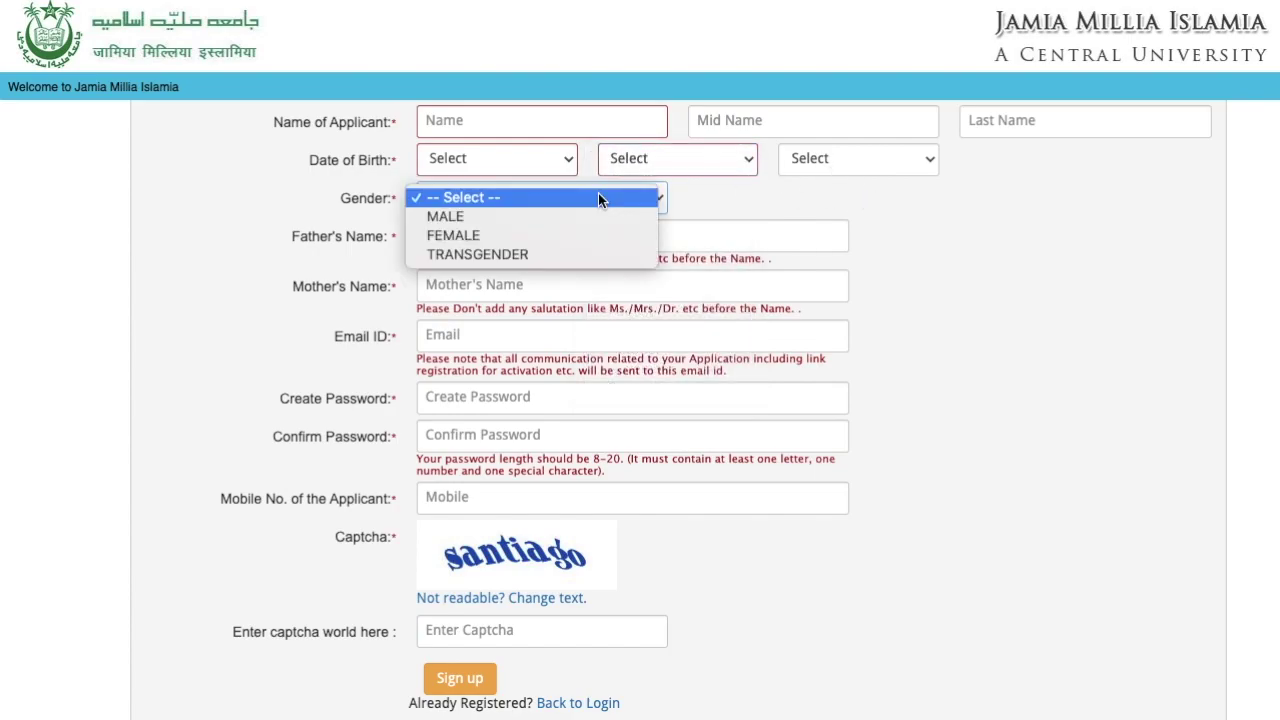
pyautogui.click(598, 197)
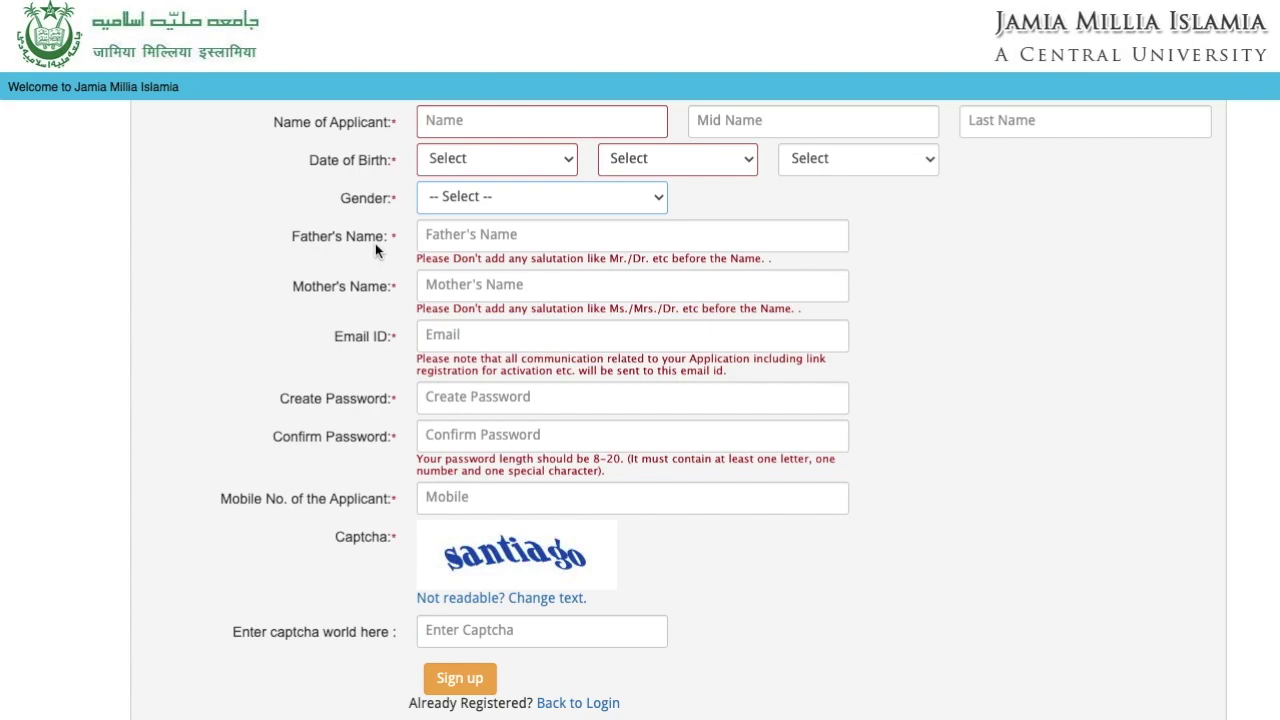
pyautogui.click(378, 287)
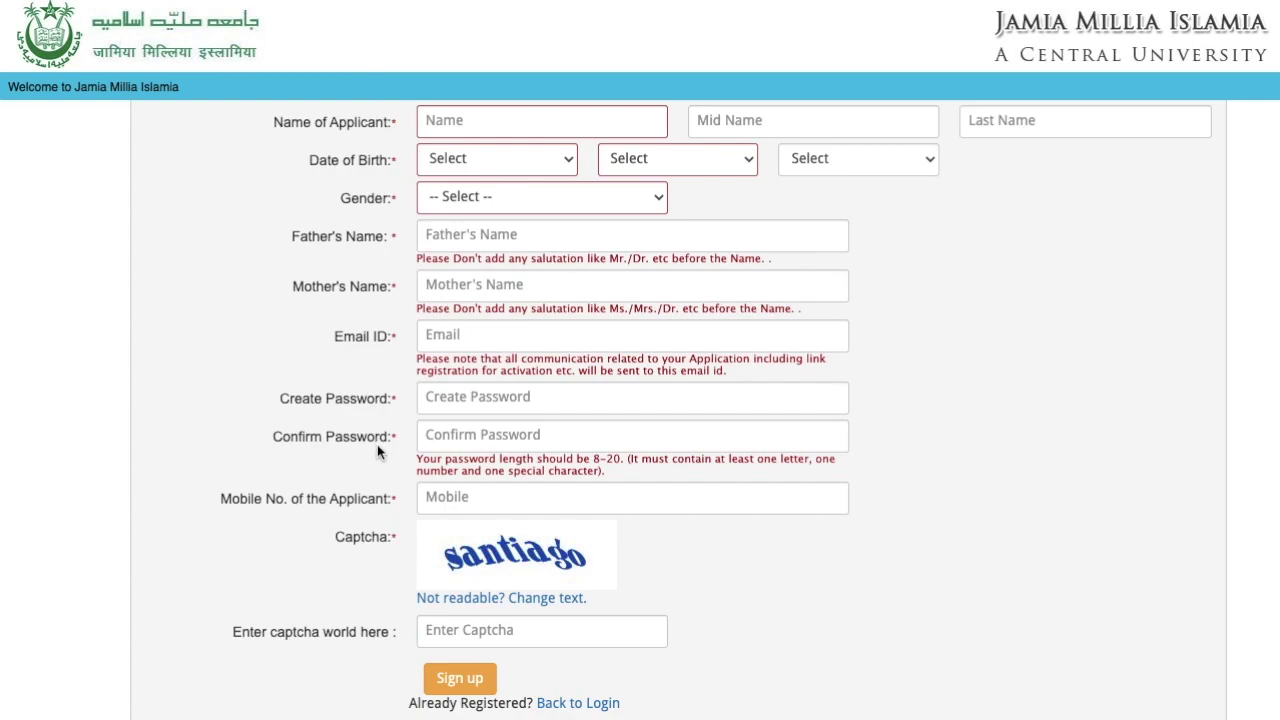
pyautogui.click(491, 400)
pyautogui.click(491, 434)
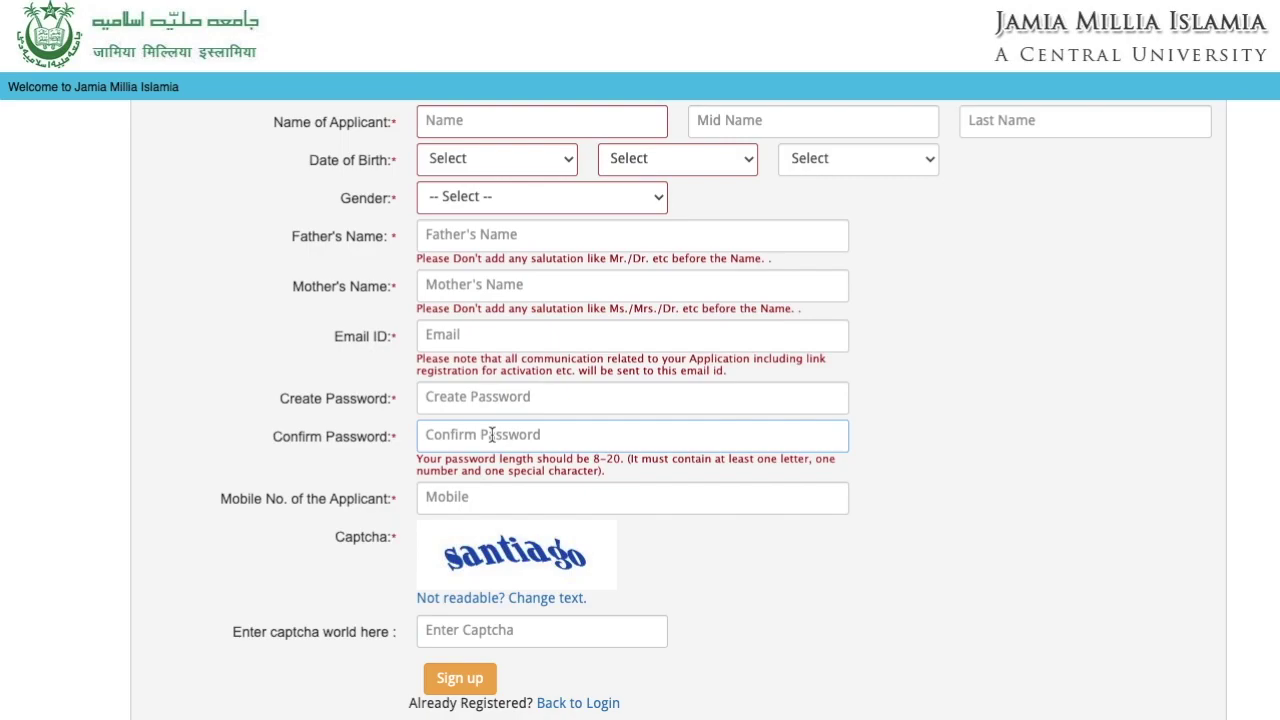
pyautogui.moveTo(446, 458); pyautogui.dragTo(612, 477)
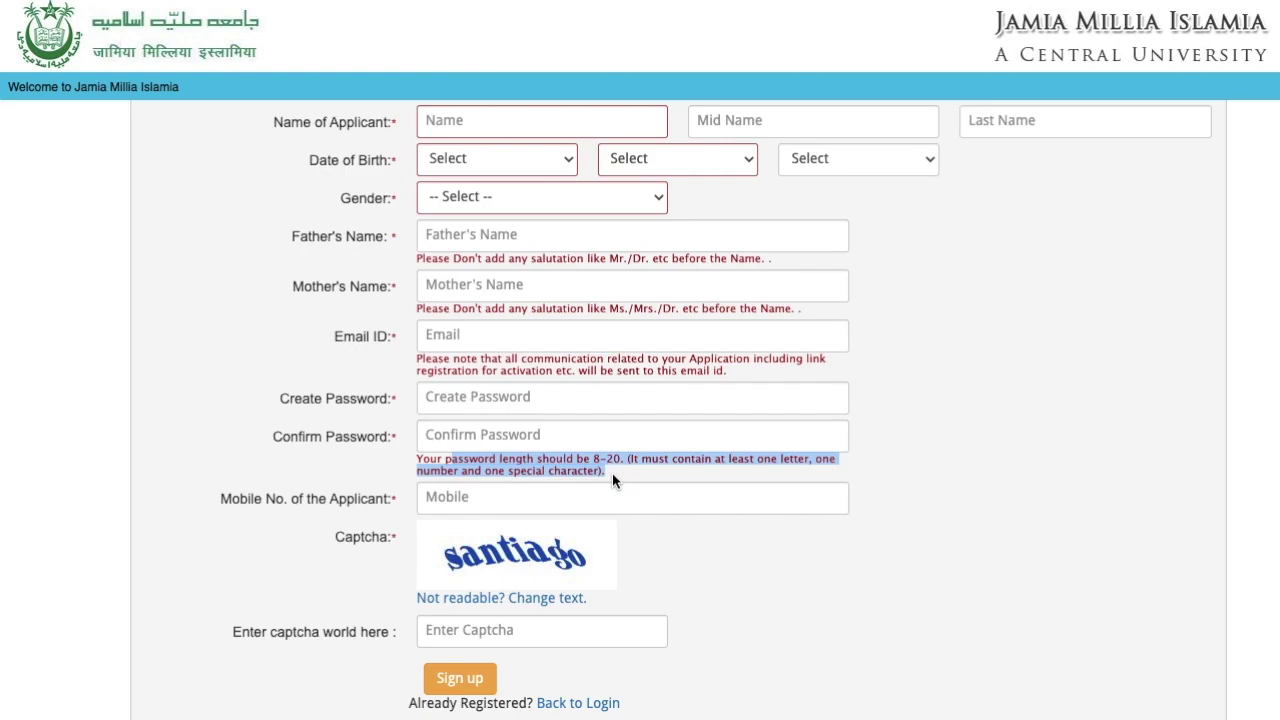
pyautogui.click(404, 464)
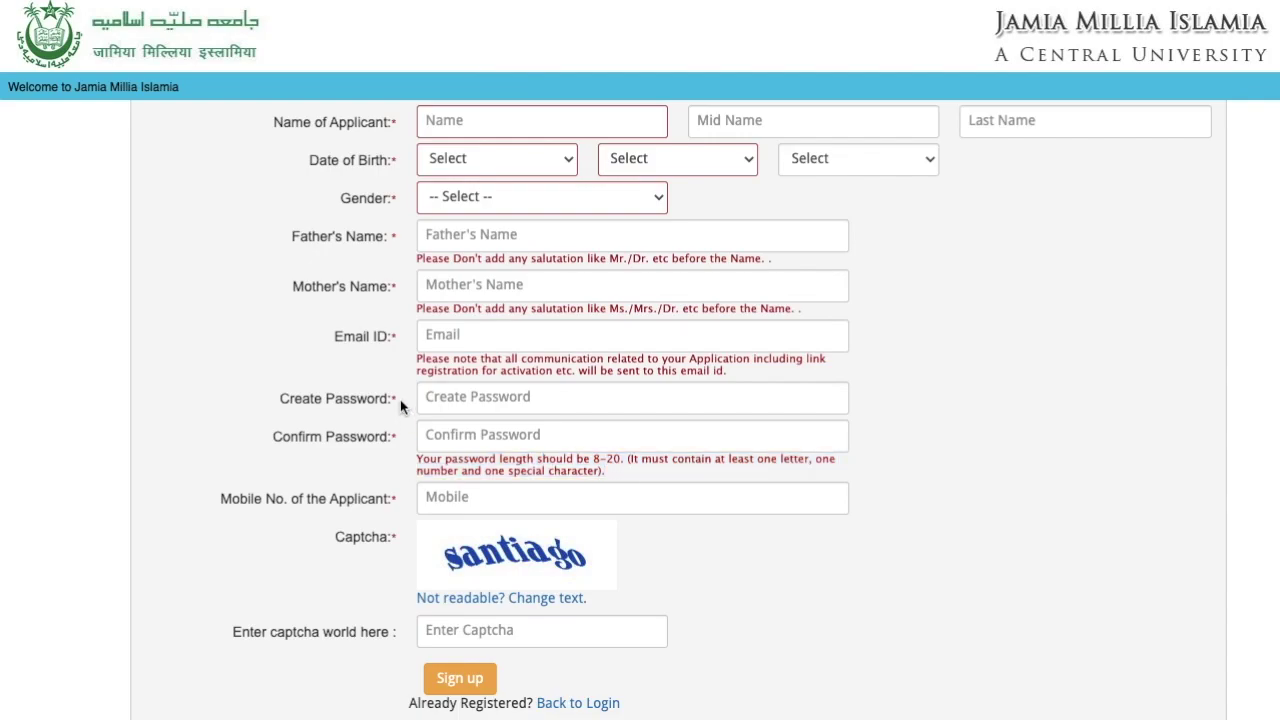
pyautogui.scroll(-1, 400, 404)
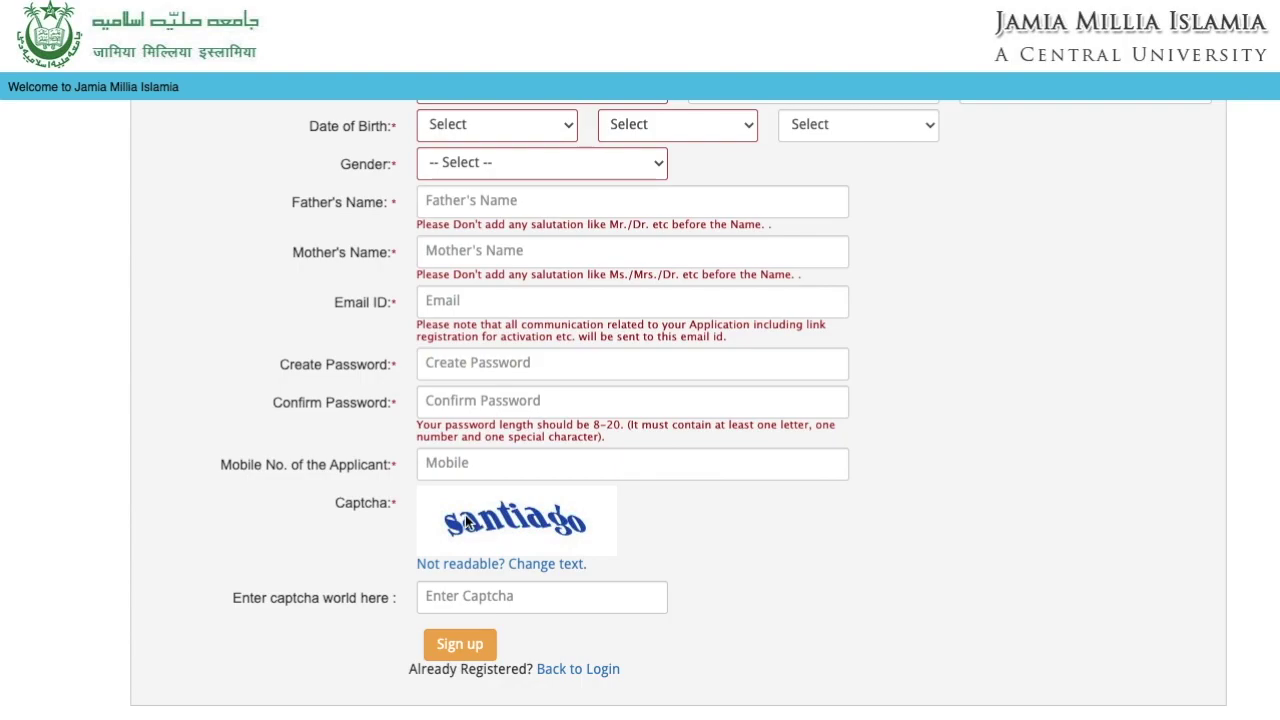
pyautogui.click(493, 596)
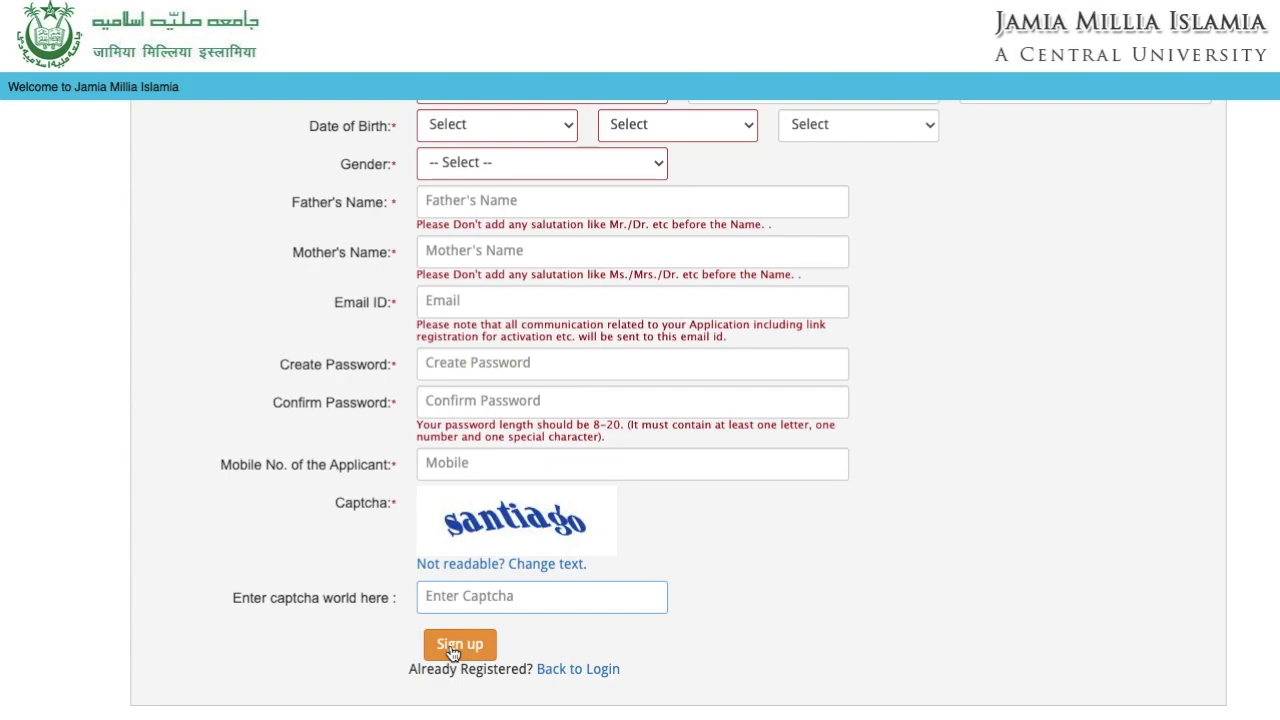
# - Return to the login page and sign in with the registered e-mail and password
pyautogui.click(558, 670)
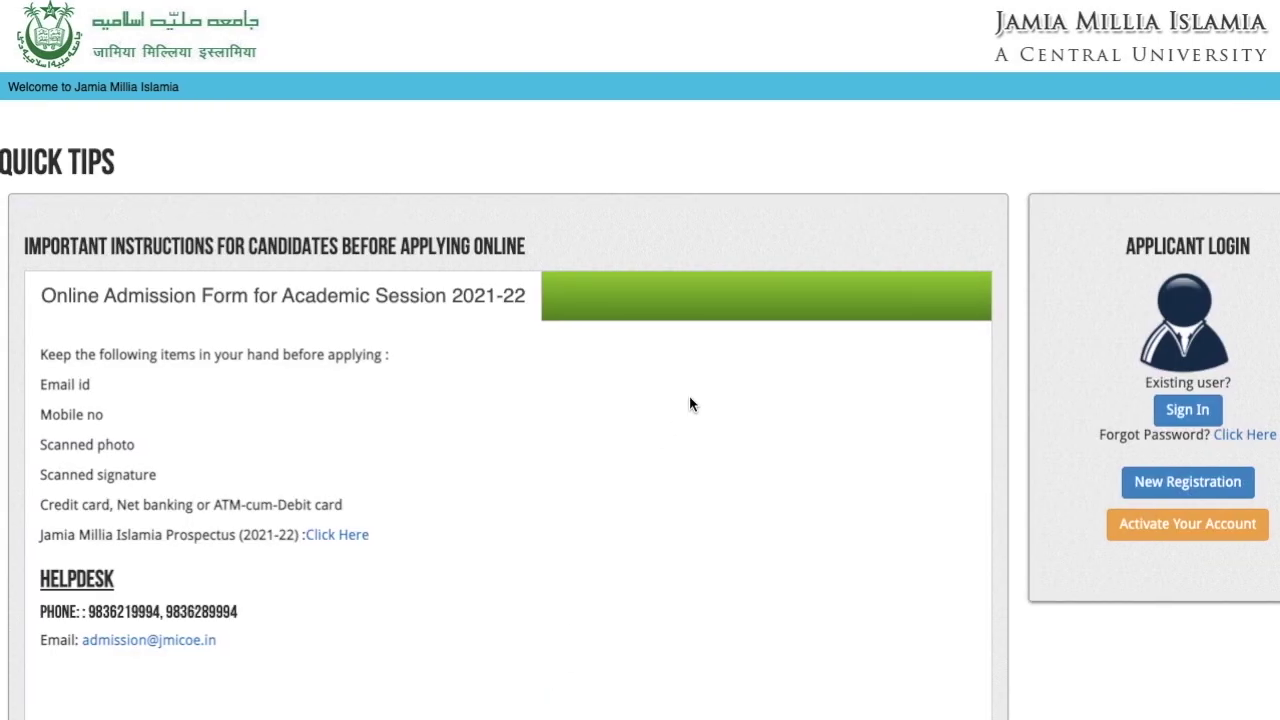
pyautogui.click(1185, 410)
pyautogui.click(709, 194)
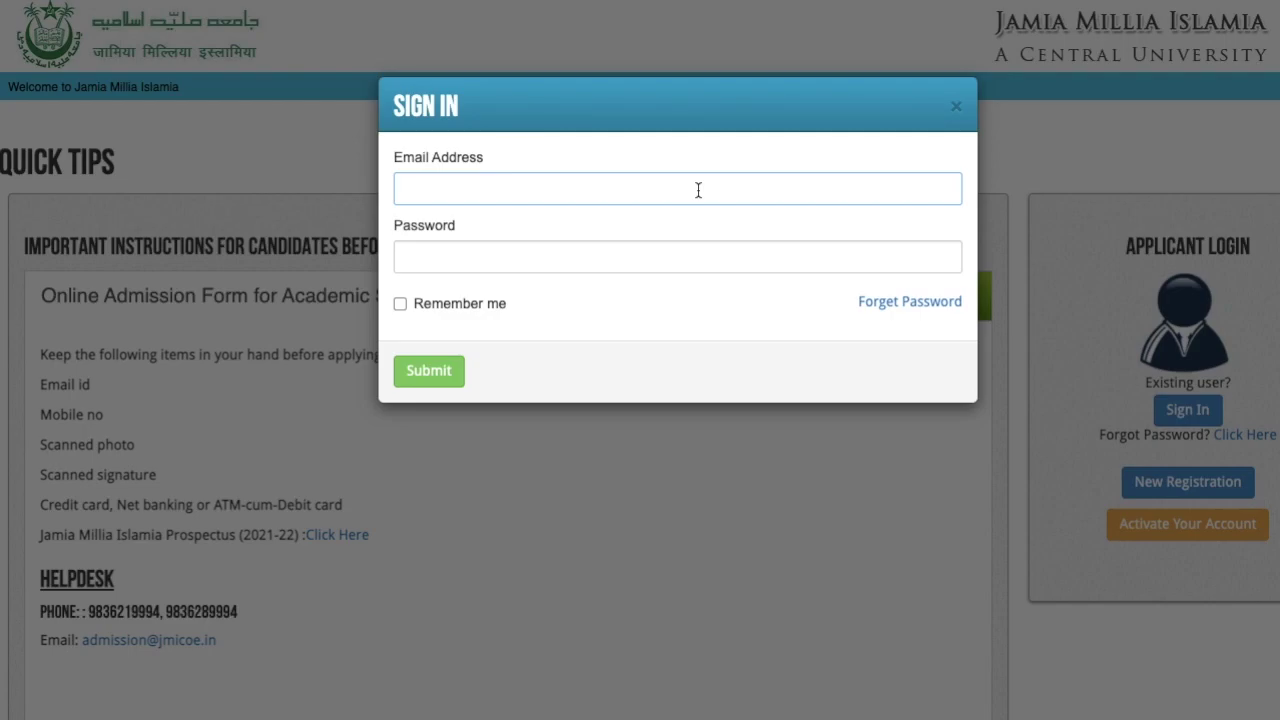
pyautogui.click(518, 257)
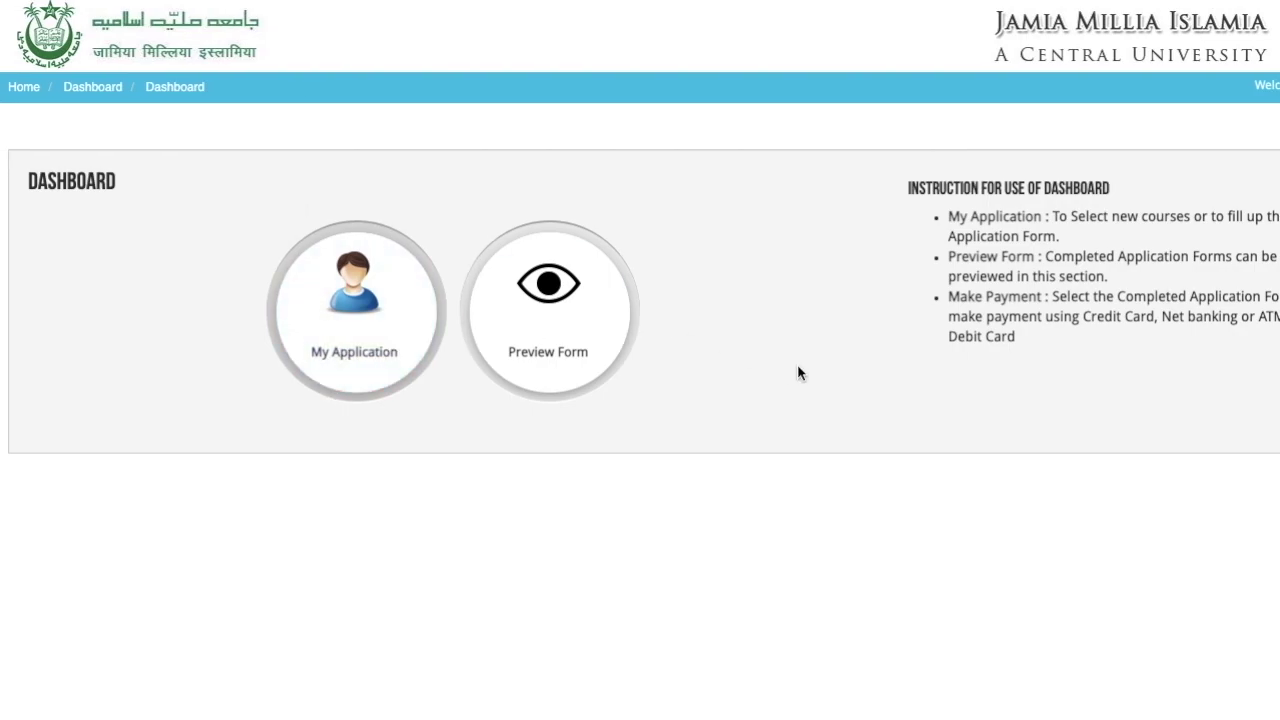
pyautogui.click(875, 363)
pyautogui.click(829, 499)
pyautogui.click(941, 505)
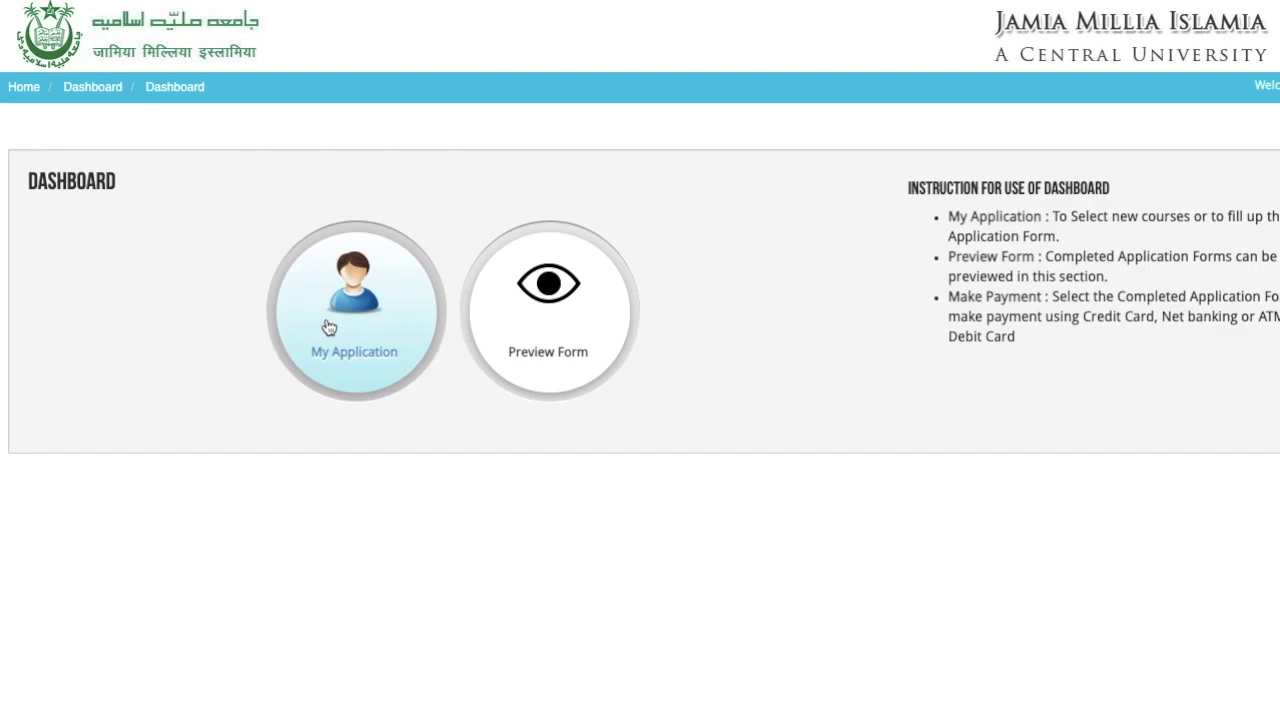
# - Log out and follow the registration e-mail's activation link, which reports the account is already activated
pyautogui.click(552, 323)
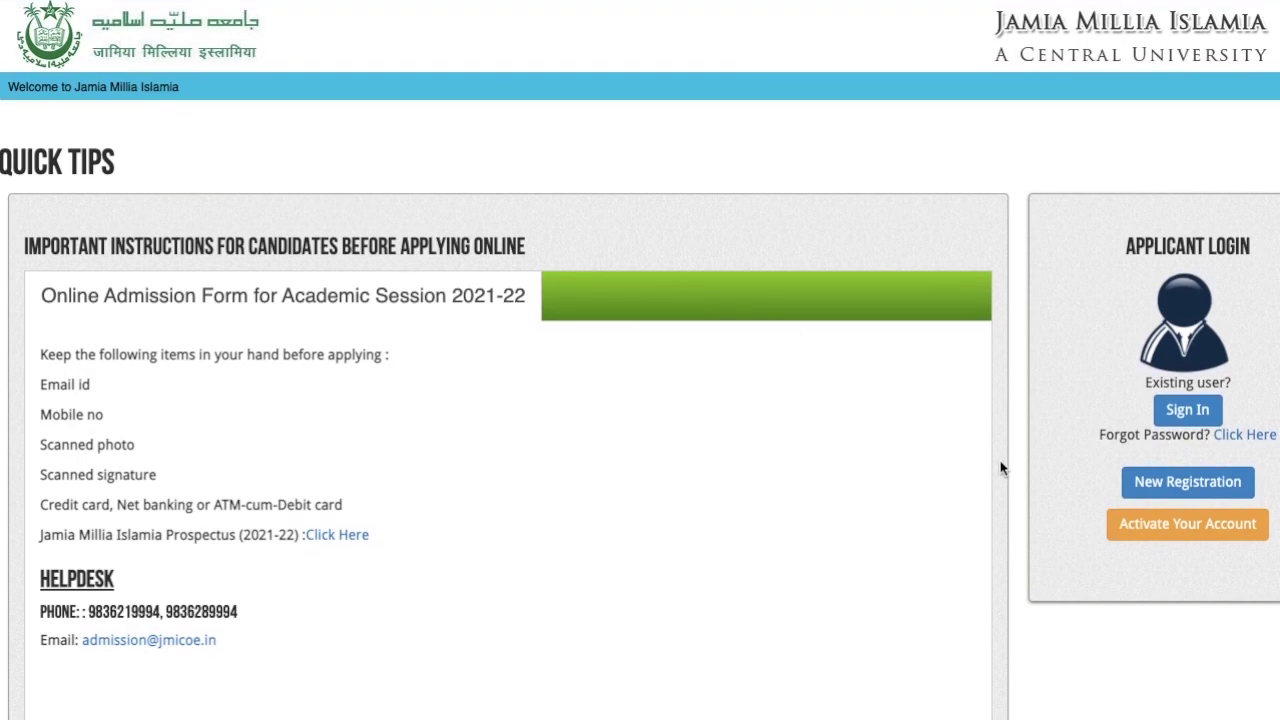
pyautogui.click(1190, 418)
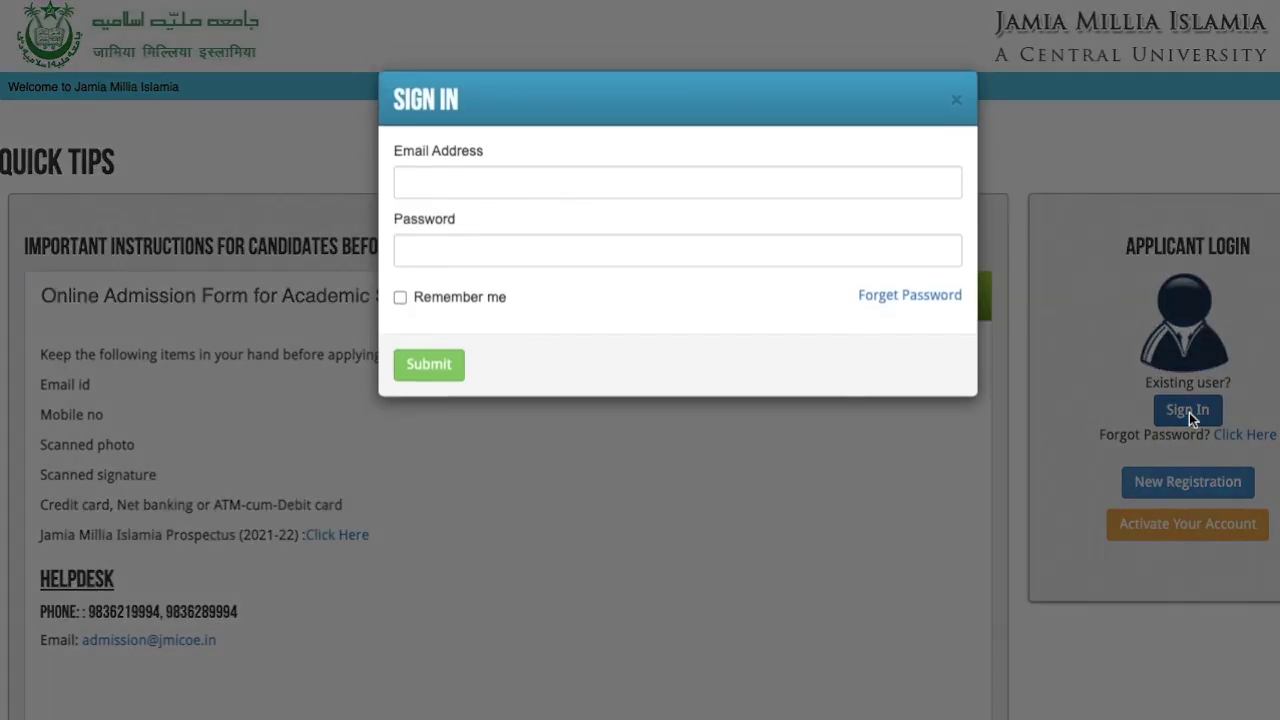
pyautogui.click(957, 108)
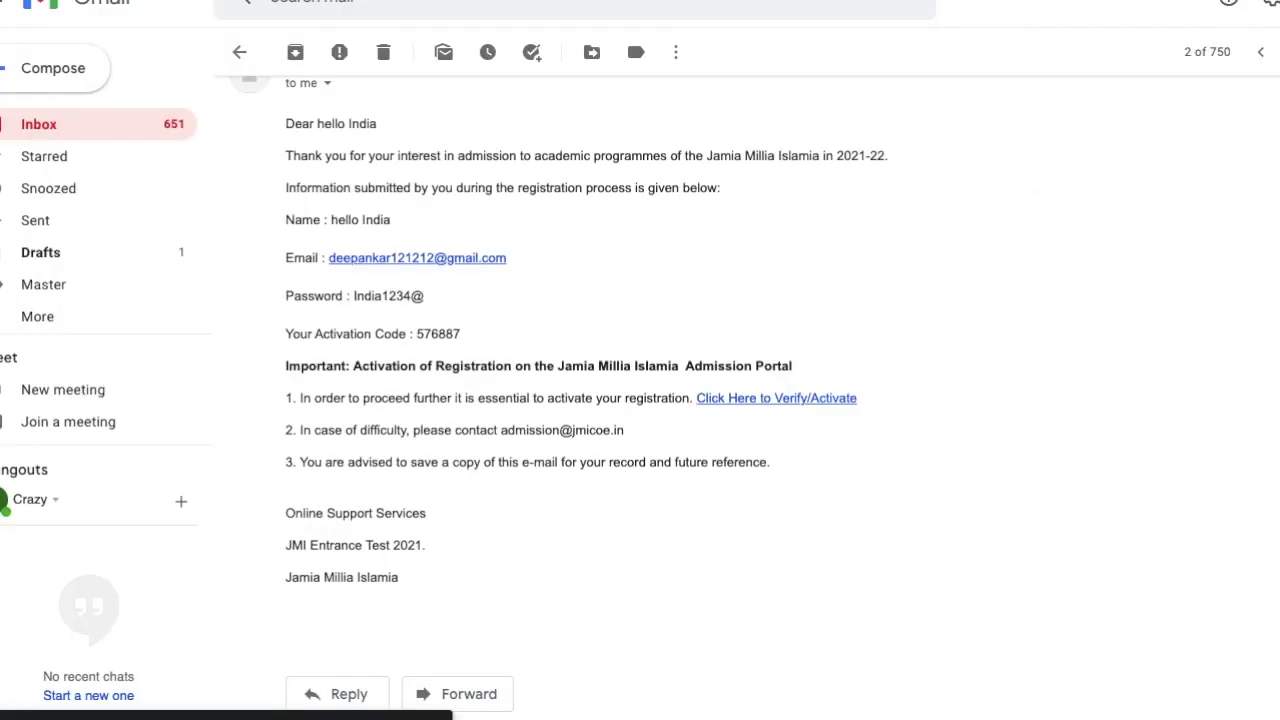
pyautogui.click(790, 398)
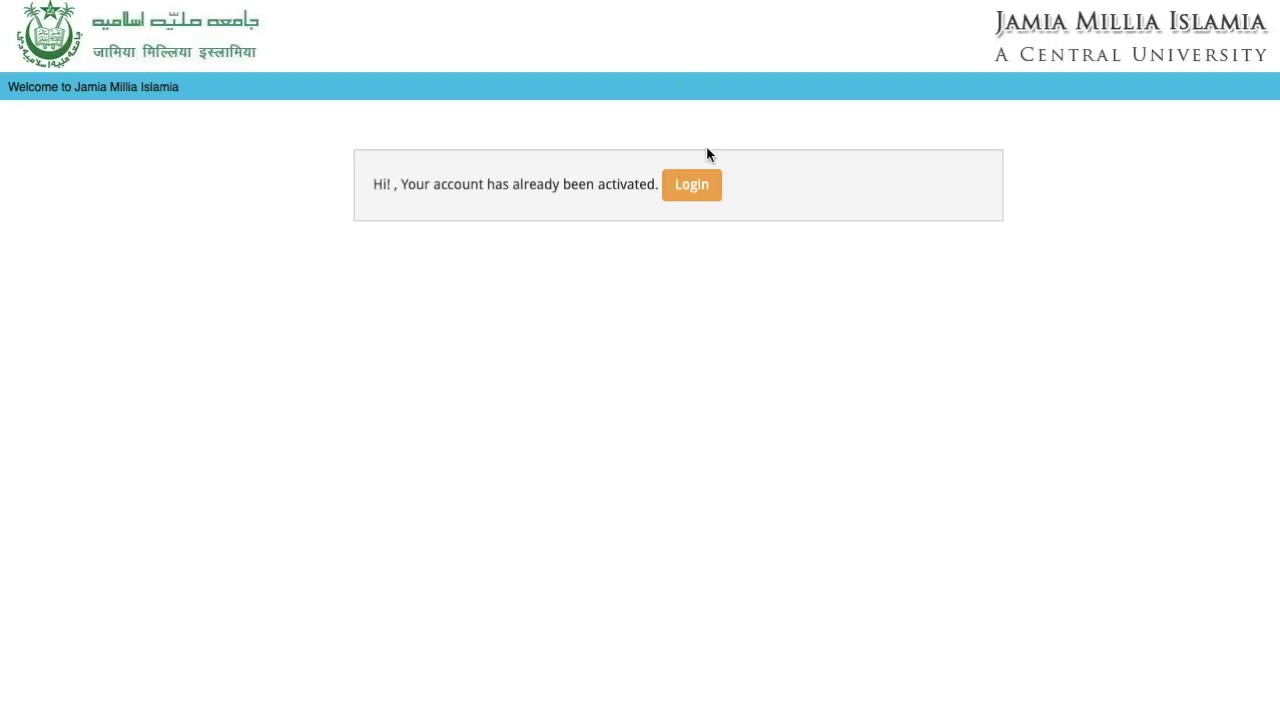
# - Log in and open My Application from the Dashboard to start choosing a course
pyautogui.click(691, 185)
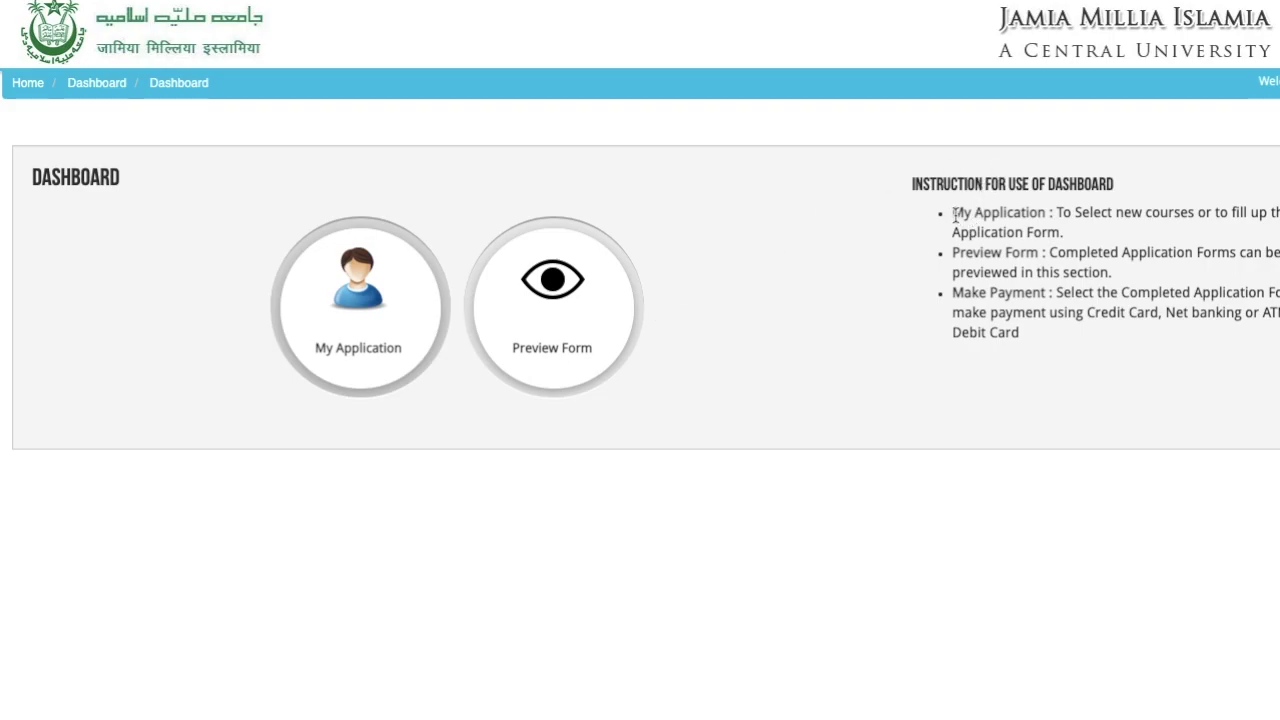
pyautogui.moveTo(952, 212); pyautogui.dragTo(1073, 226)
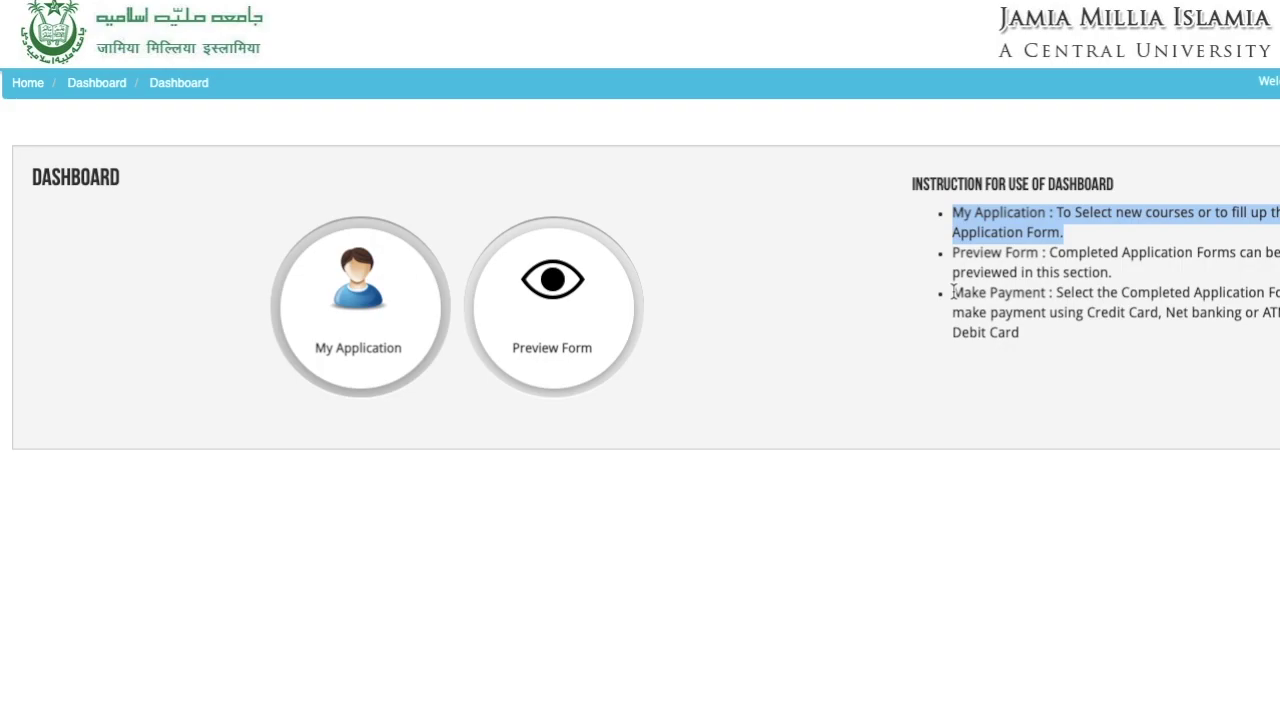
pyautogui.click(590, 464)
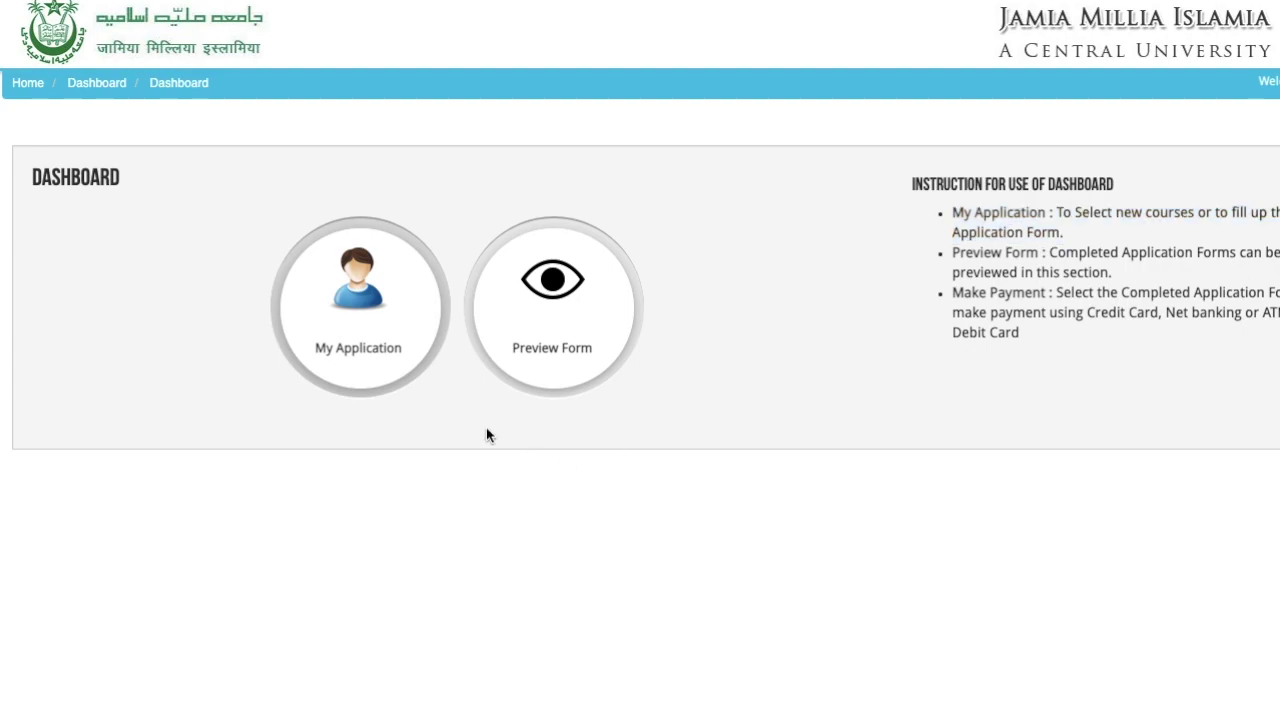
pyautogui.click(388, 344)
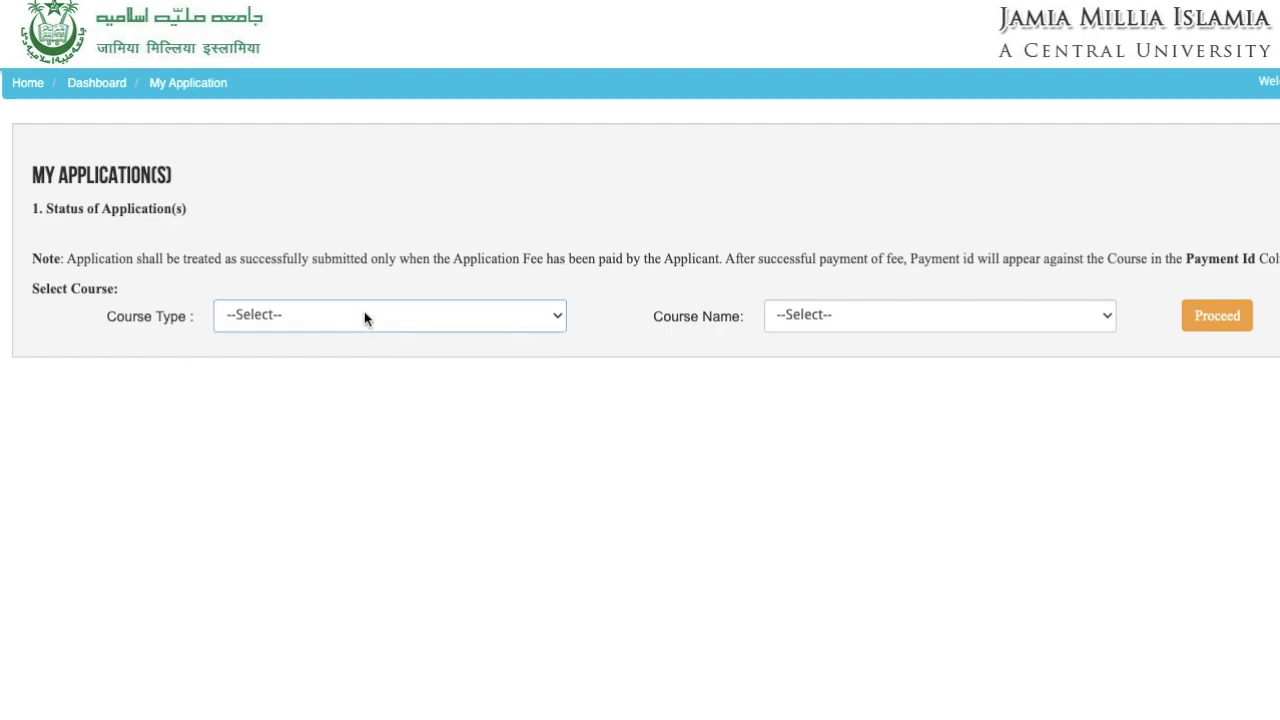
# - Set Course Type to Bachelors and browse the programme list without selecting a course name
pyautogui.click(364, 318)
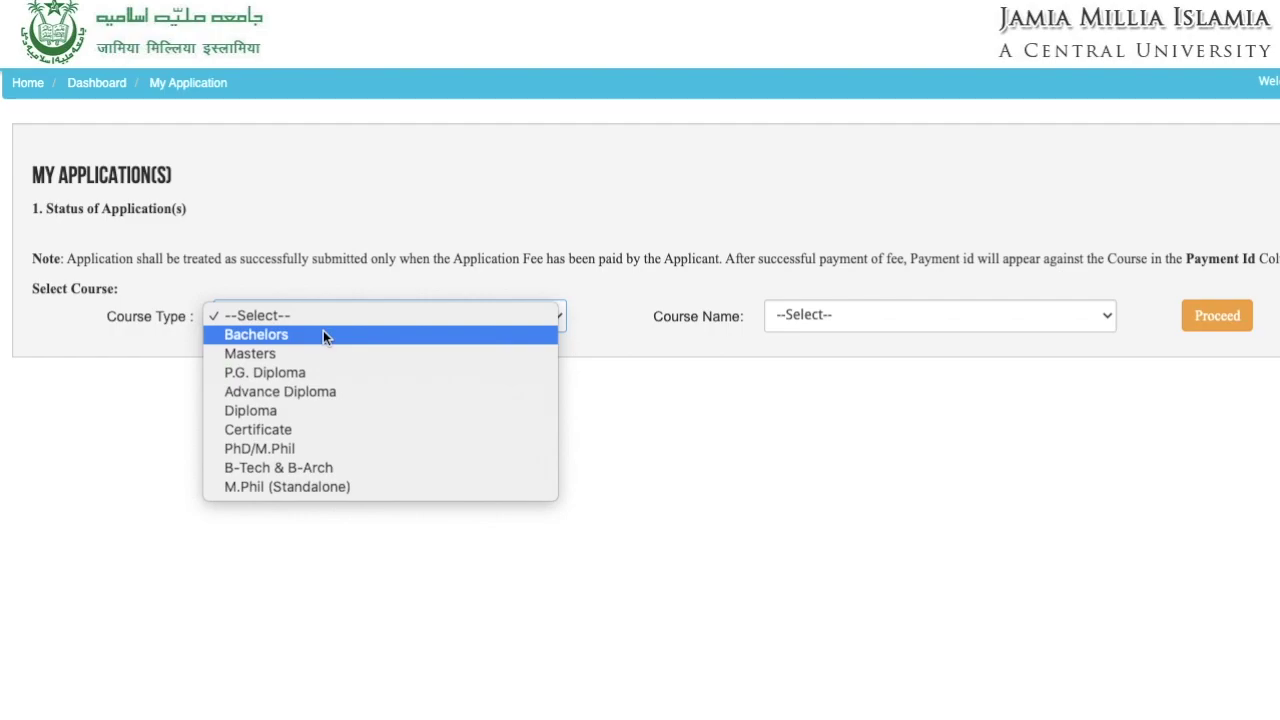
pyautogui.click(323, 335)
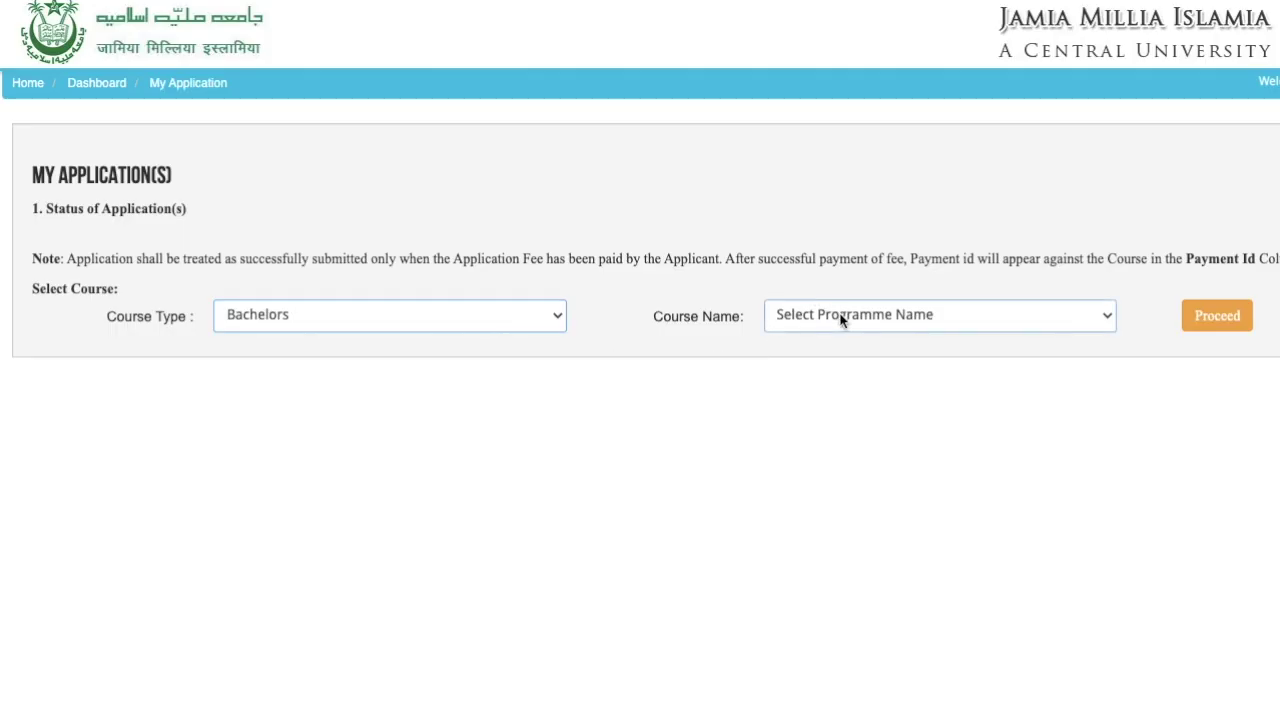
pyautogui.click(840, 316)
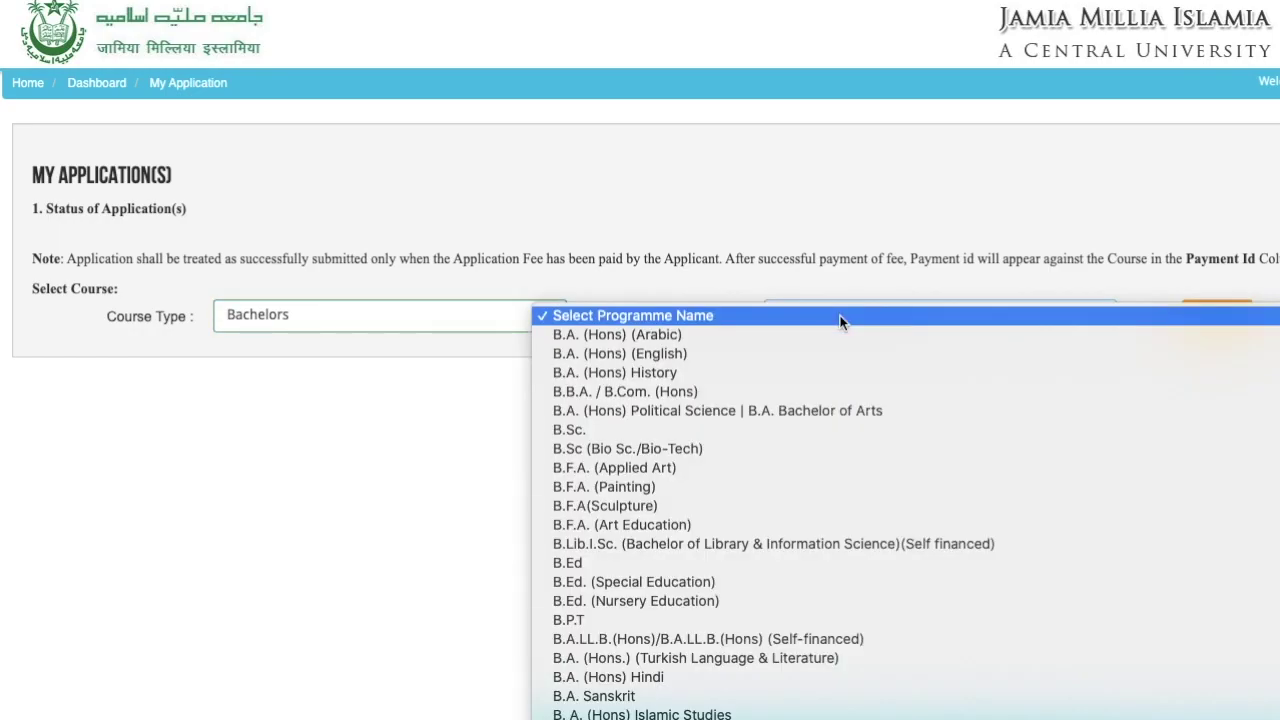
pyautogui.scroll(-10, 840, 320)
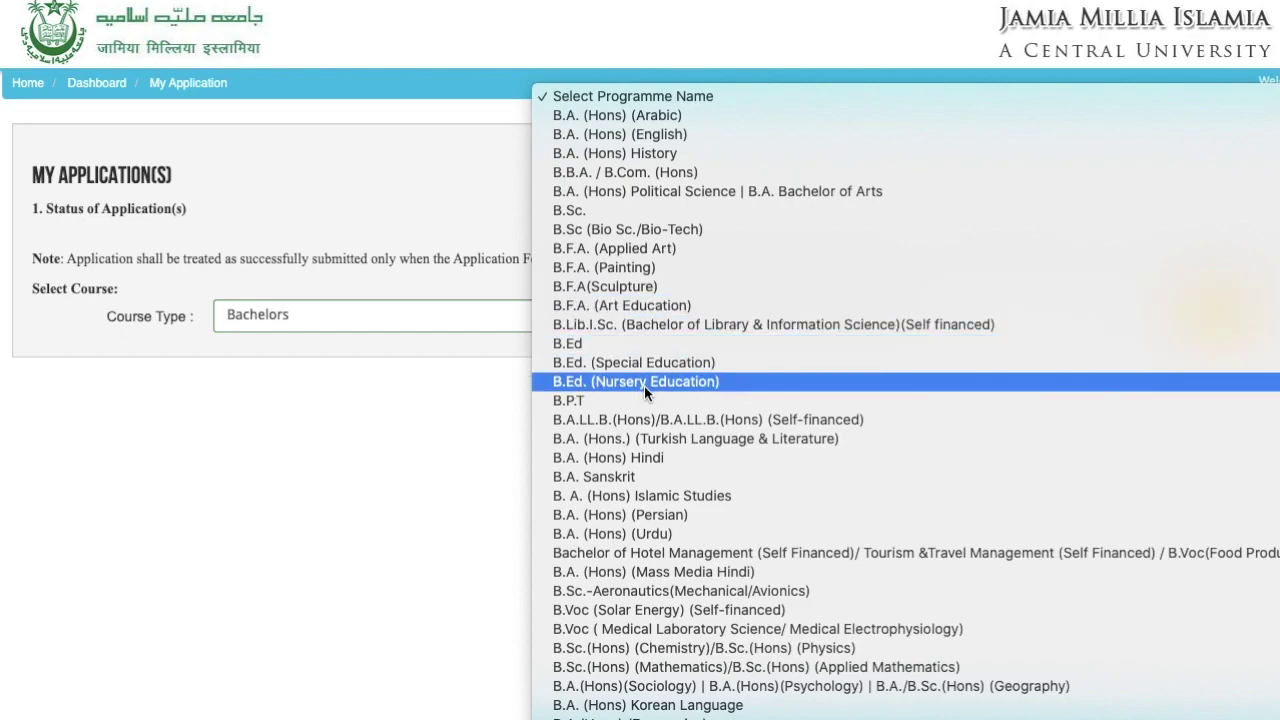
pyautogui.click(497, 439)
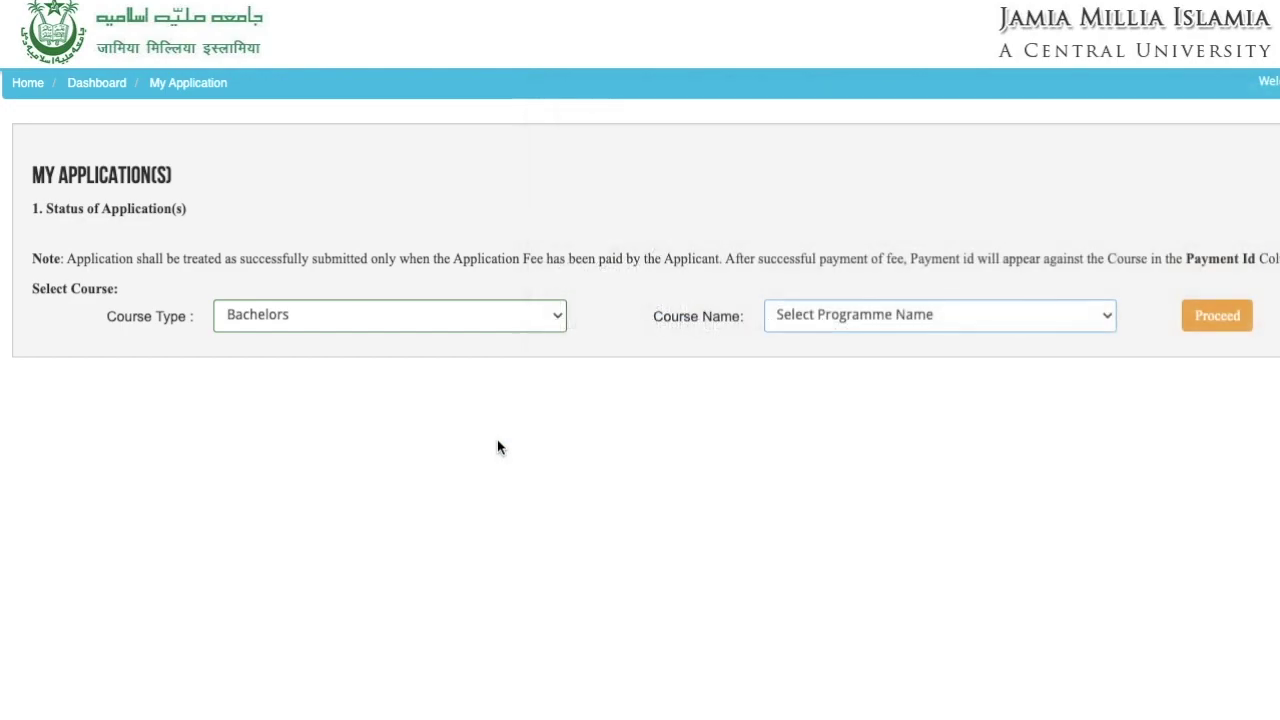
# - Switch Course Type to Masters and browse the master's programmes without choosing one
pyautogui.click(410, 318)
pyautogui.click(360, 338)
pyautogui.click(912, 327)
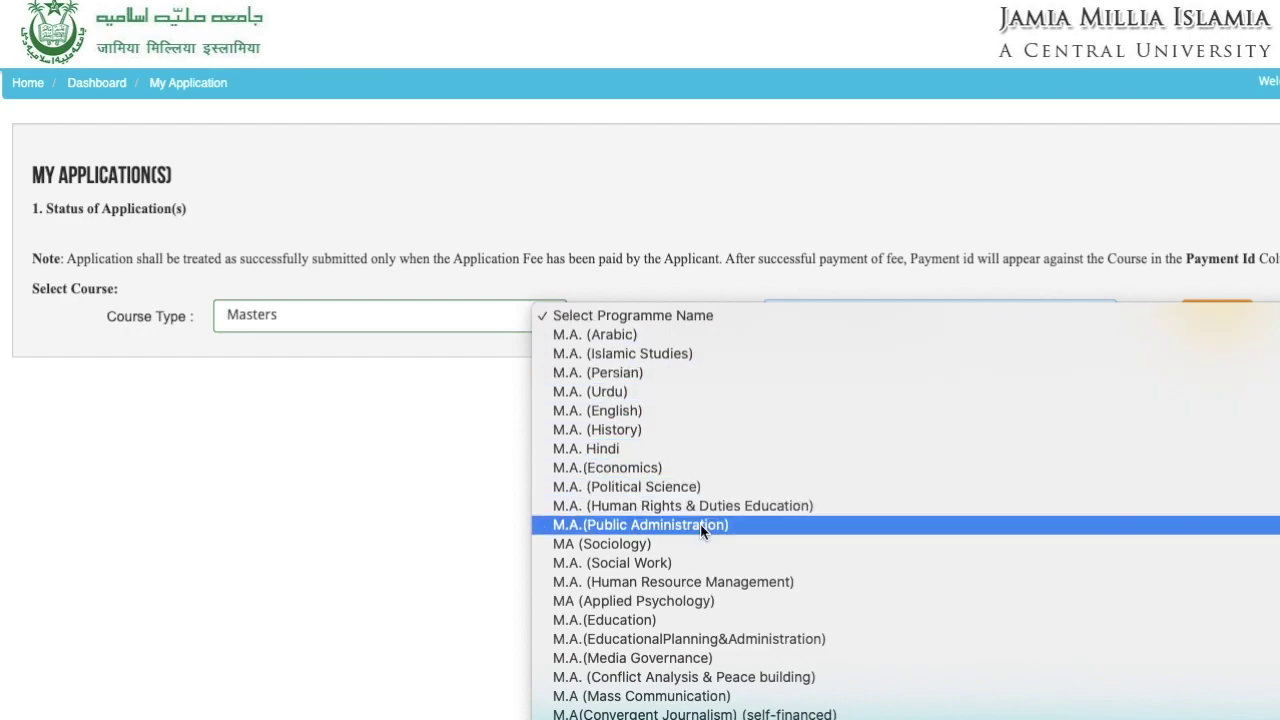
pyautogui.scroll(-10, 700, 524)
pyautogui.scroll(-15, 700, 524)
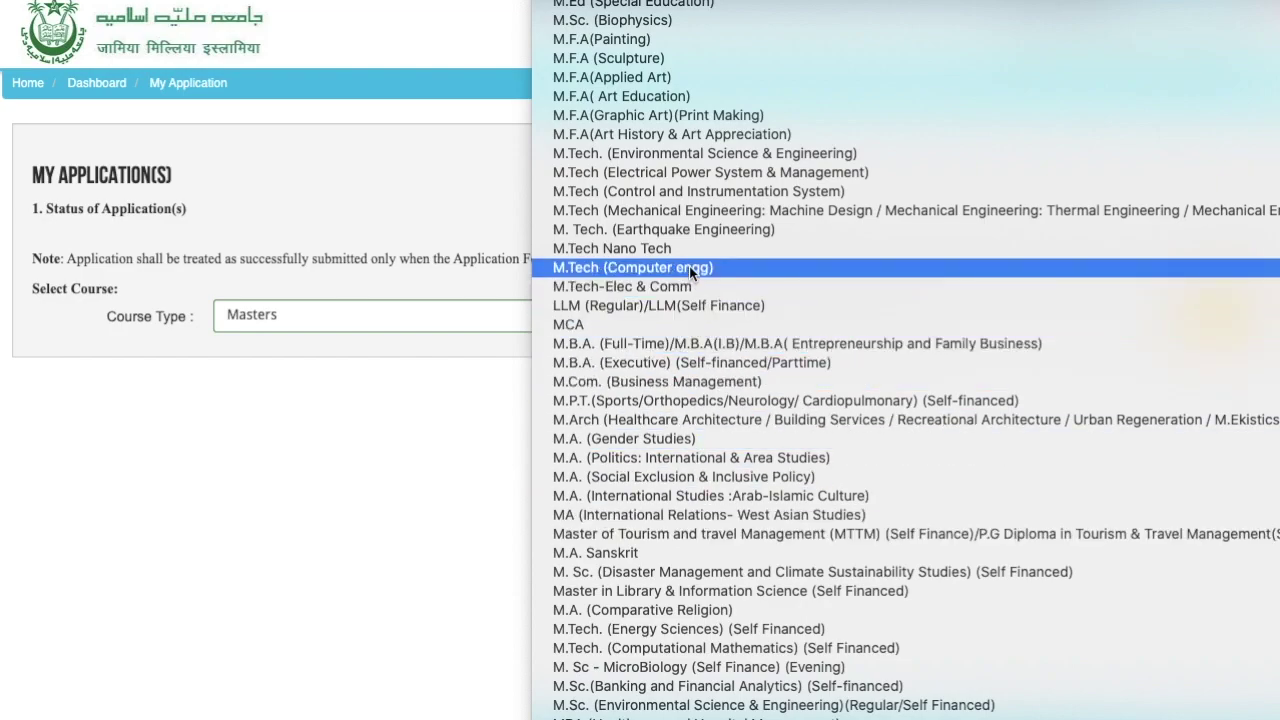
pyautogui.scroll(12, 689, 266)
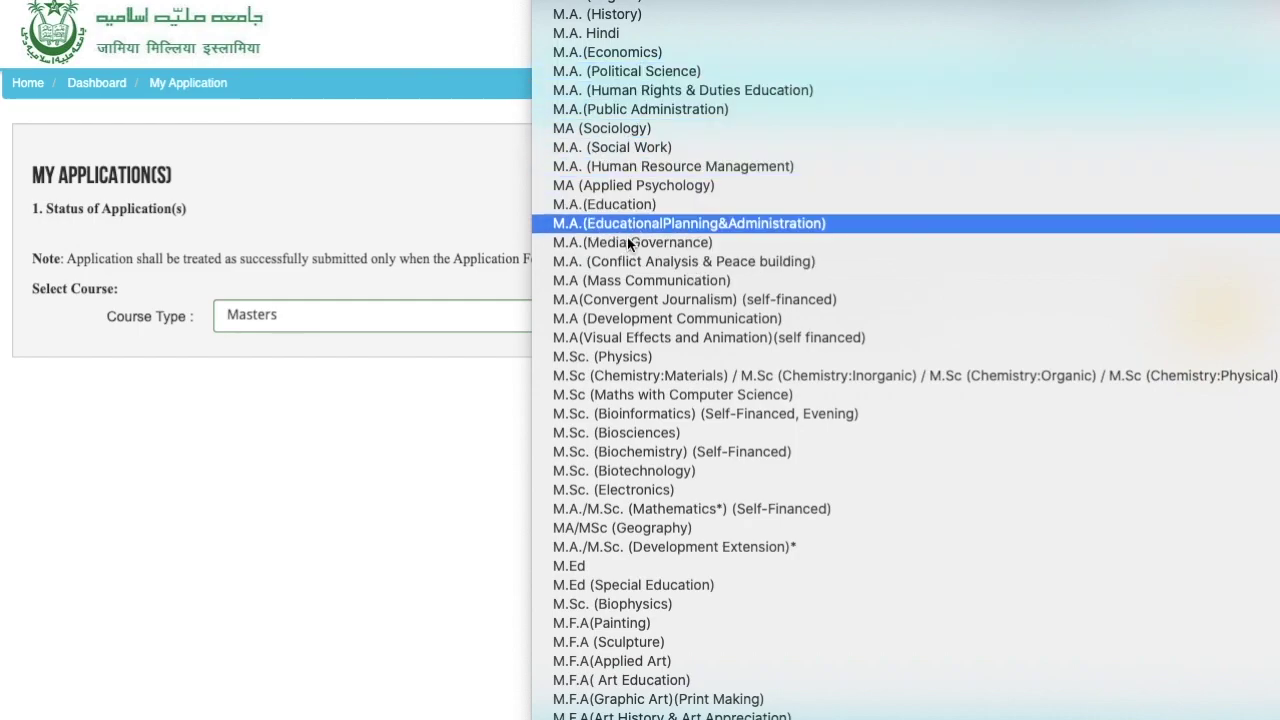
pyautogui.click(384, 524)
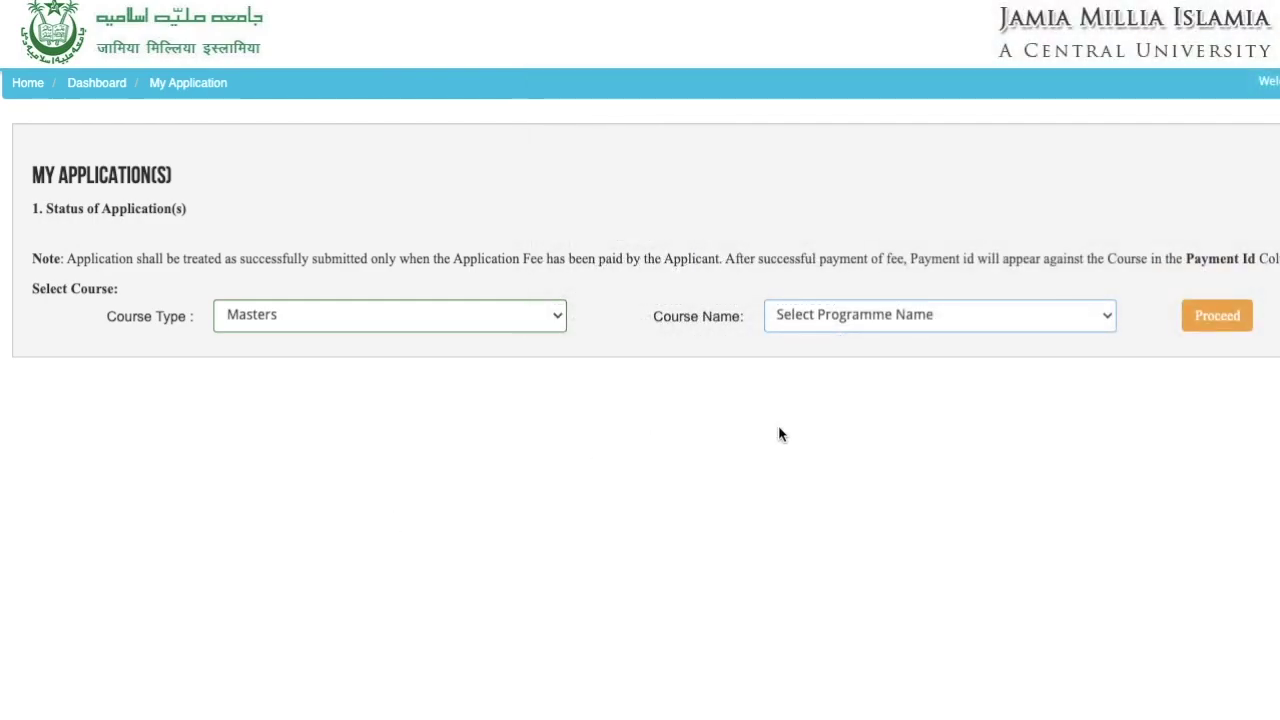
# - Return to Bachelors, pick B.A. (Hons) (Arabic) and proceed to its eligibility details
pyautogui.click(478, 323)
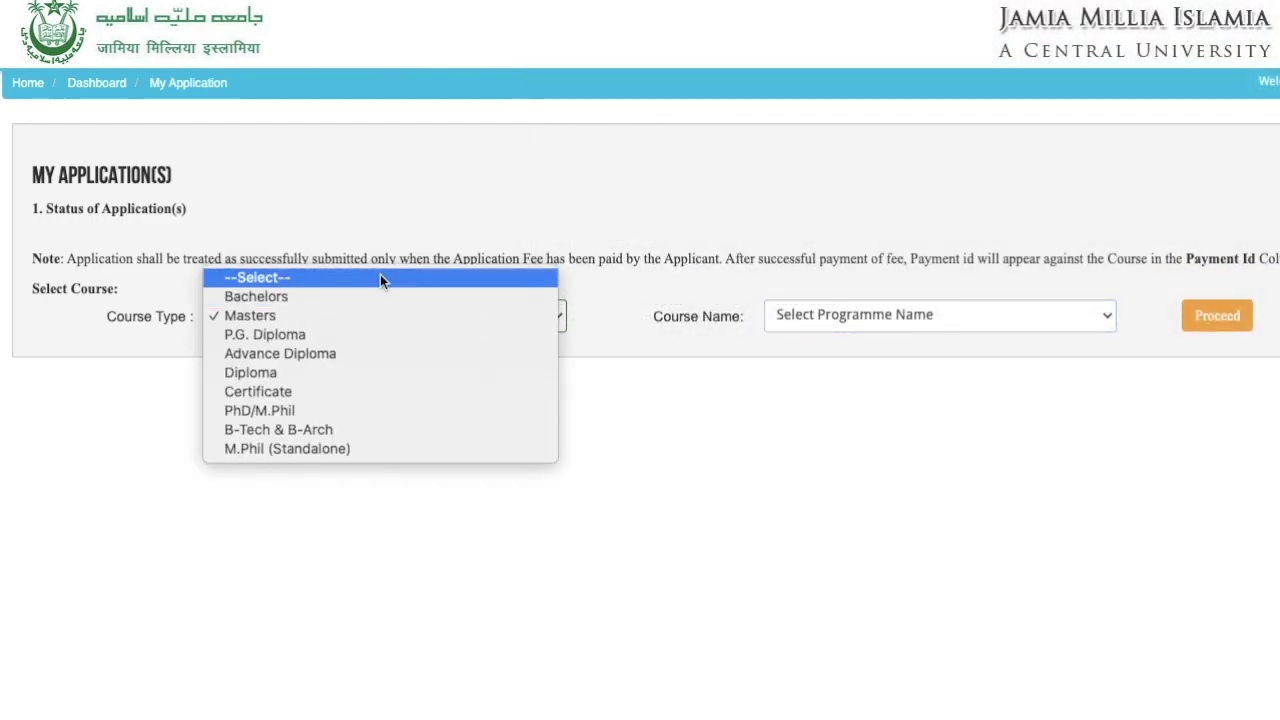
pyautogui.click(375, 296)
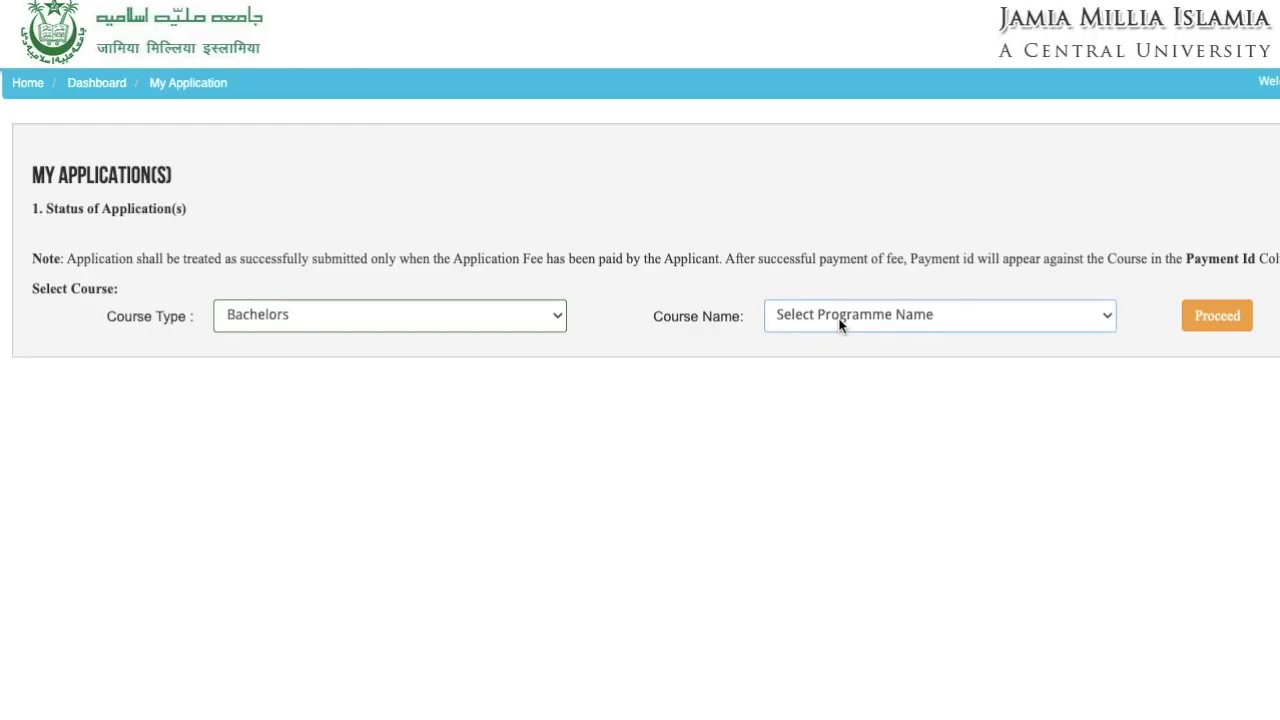
pyautogui.click(840, 318)
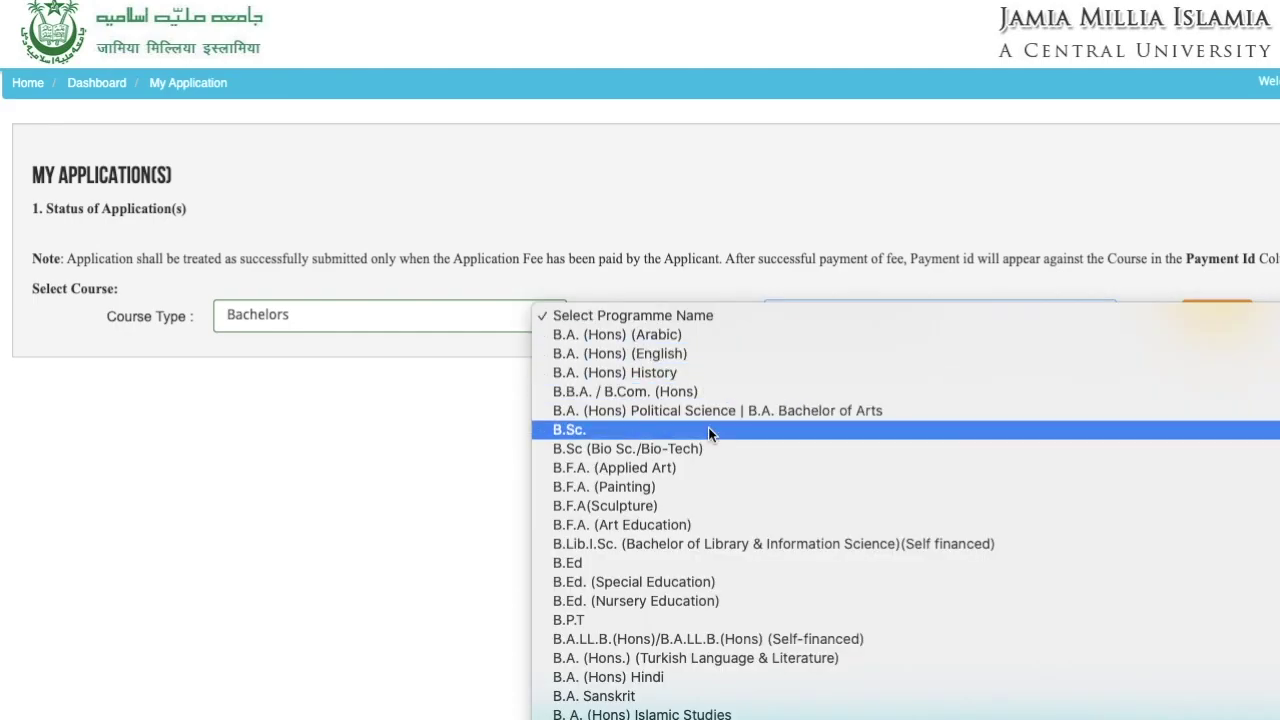
pyautogui.click(671, 337)
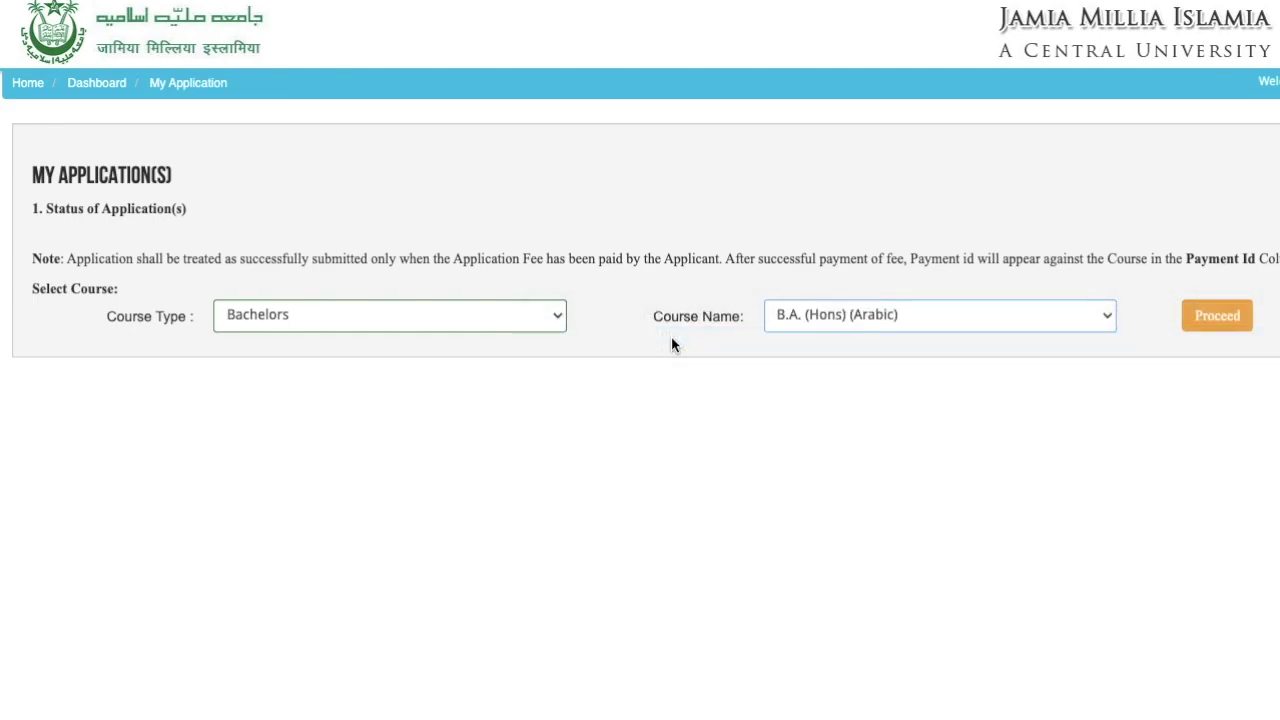
pyautogui.click(1214, 322)
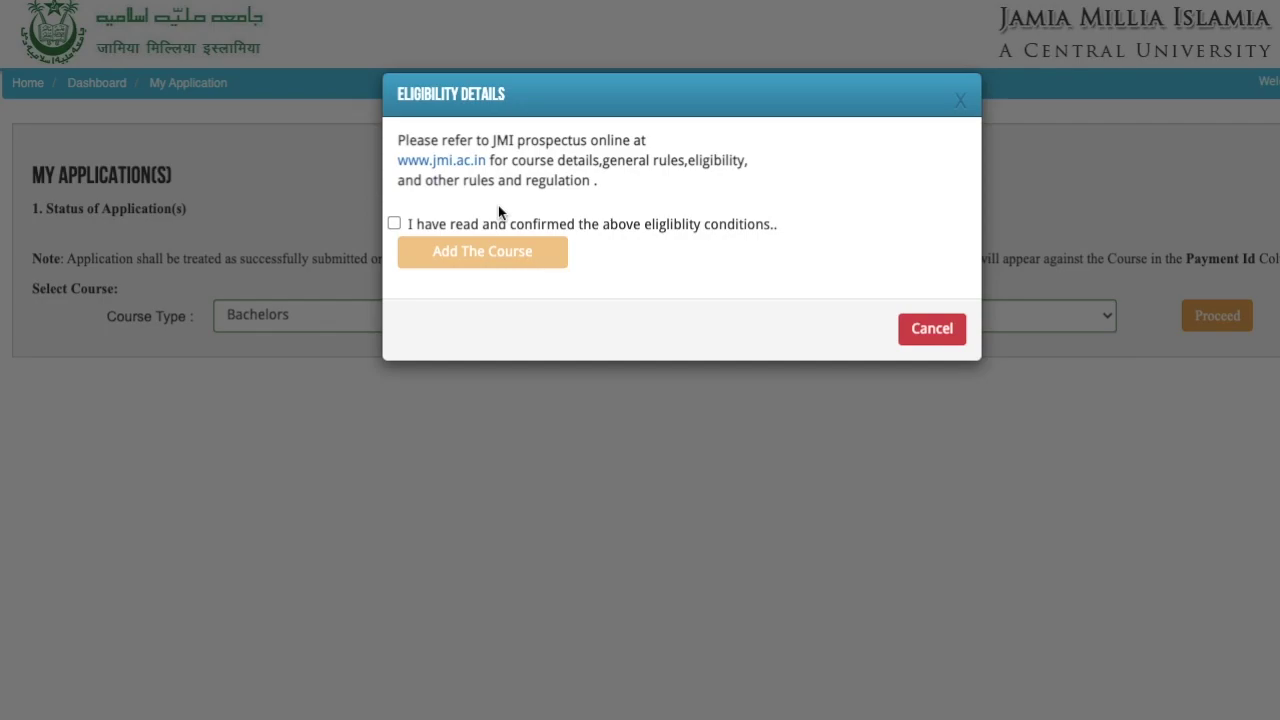
# - Tick the eligibility confirmation and add B.A. (Hons) (Arabic) to the applications
pyautogui.click(393, 225)
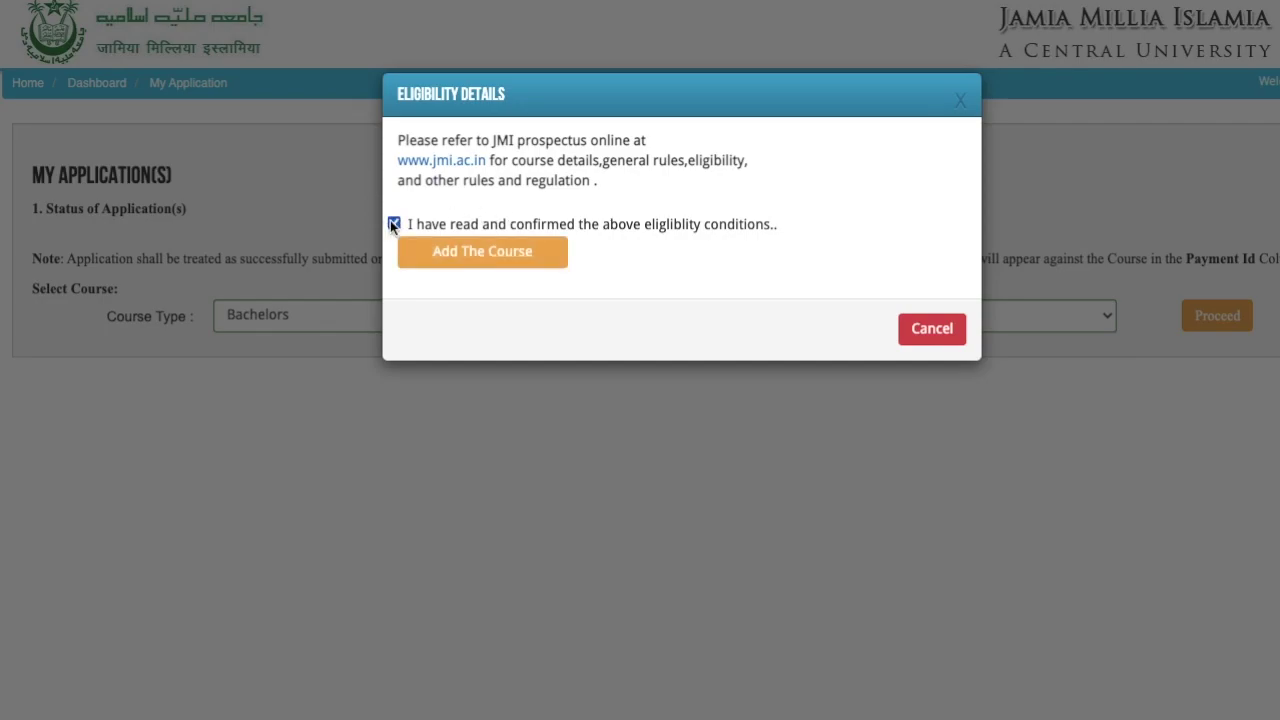
pyautogui.click(464, 252)
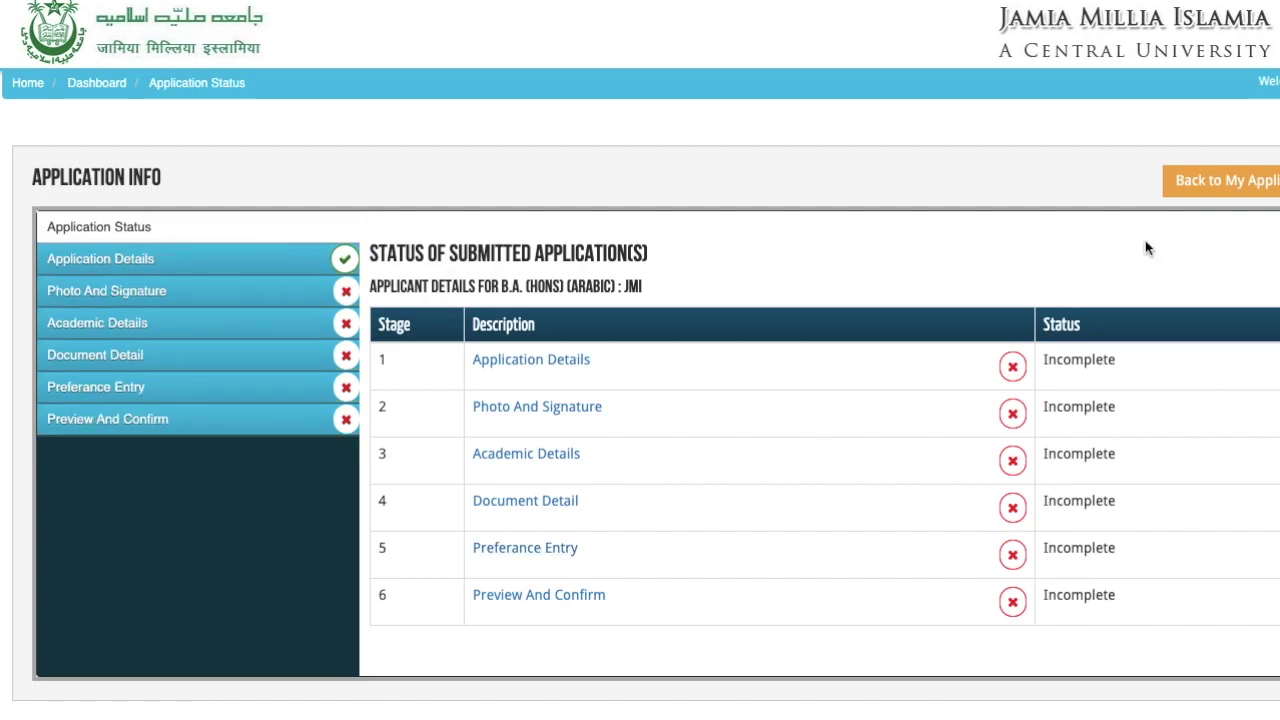
# - Go back to My Application(s), showing the B01 B.A. (Hons) (Arabic) application as INCOMPLETE
pyautogui.click(1197, 192)
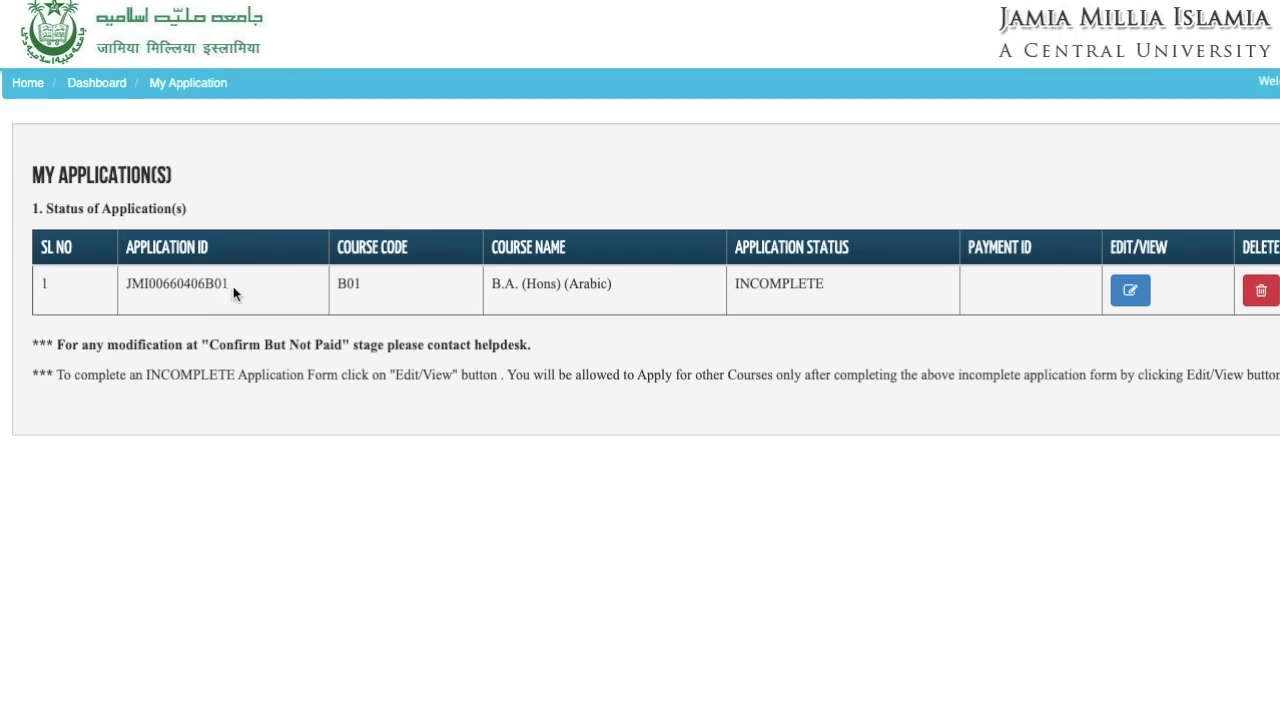
# - Reopen the B.A. (Hons) (Arabic) application via Edit/View to review its six Incomplete stages
pyautogui.moveTo(229, 285); pyautogui.dragTo(128, 286)
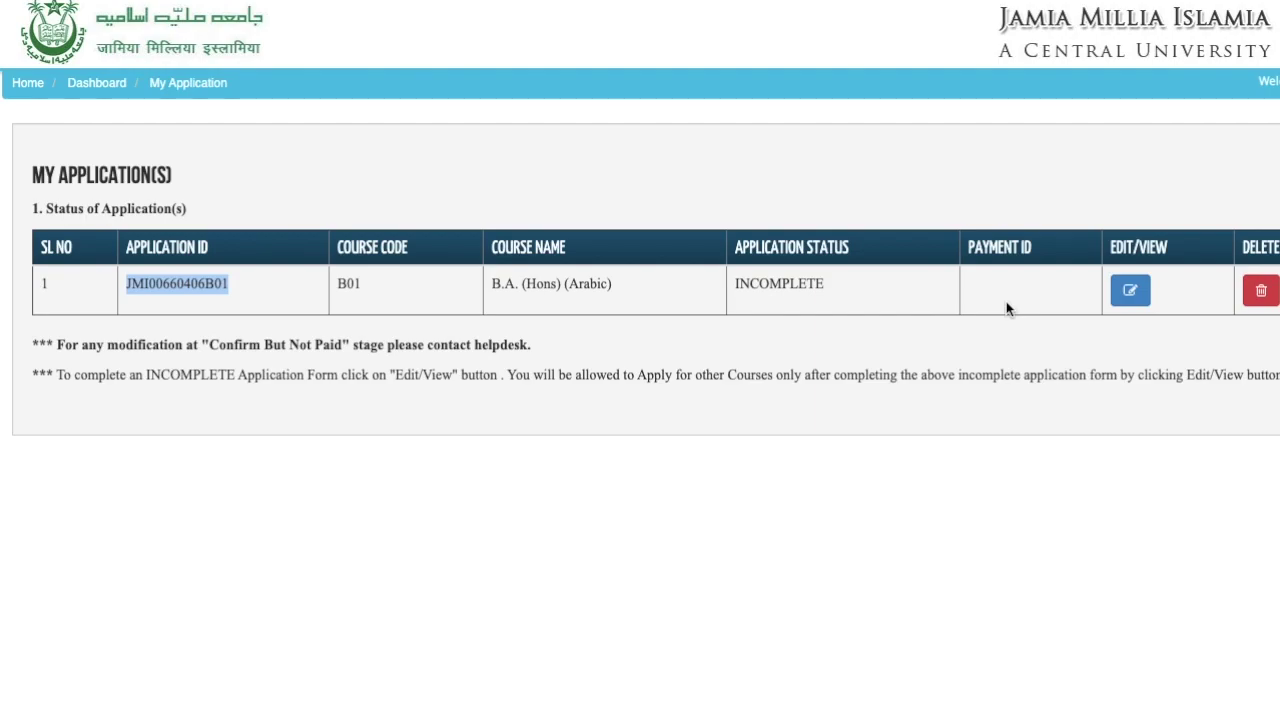
pyautogui.moveTo(507, 375); pyautogui.dragTo(1197, 388)
pyautogui.click(1145, 426)
pyautogui.click(1131, 291)
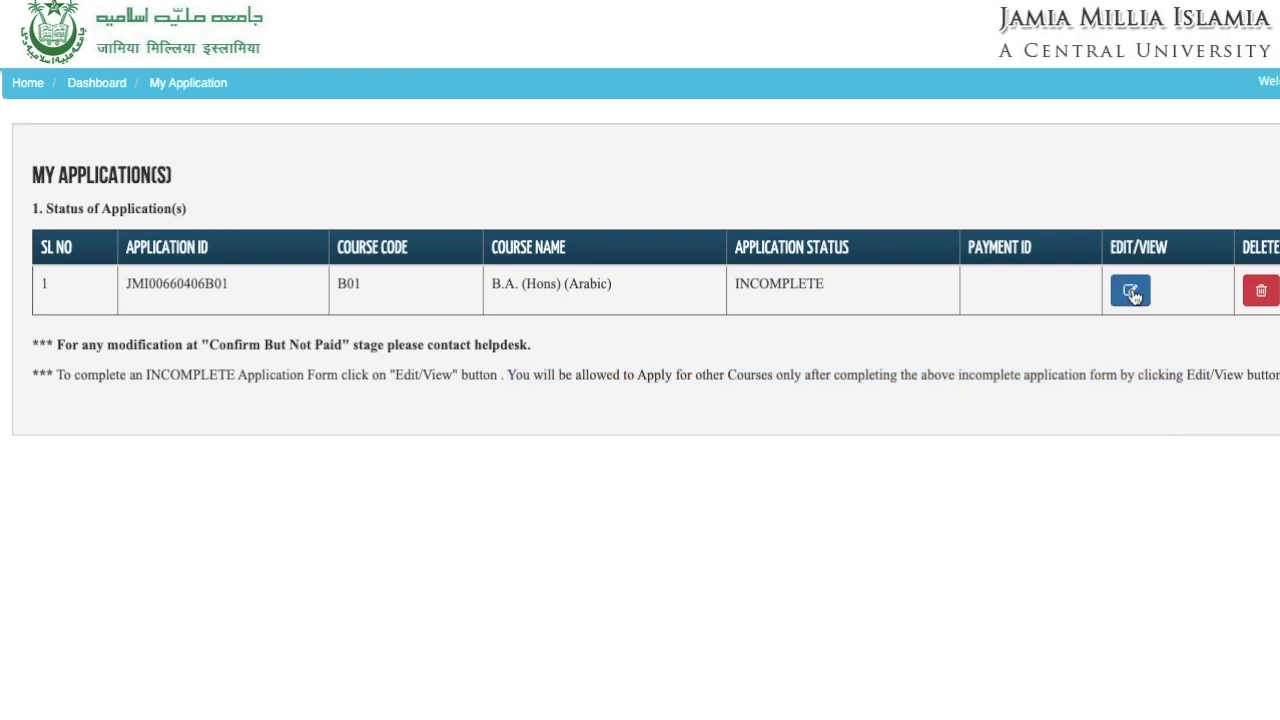
pyautogui.moveTo(659, 608); pyautogui.dragTo(624, 365)
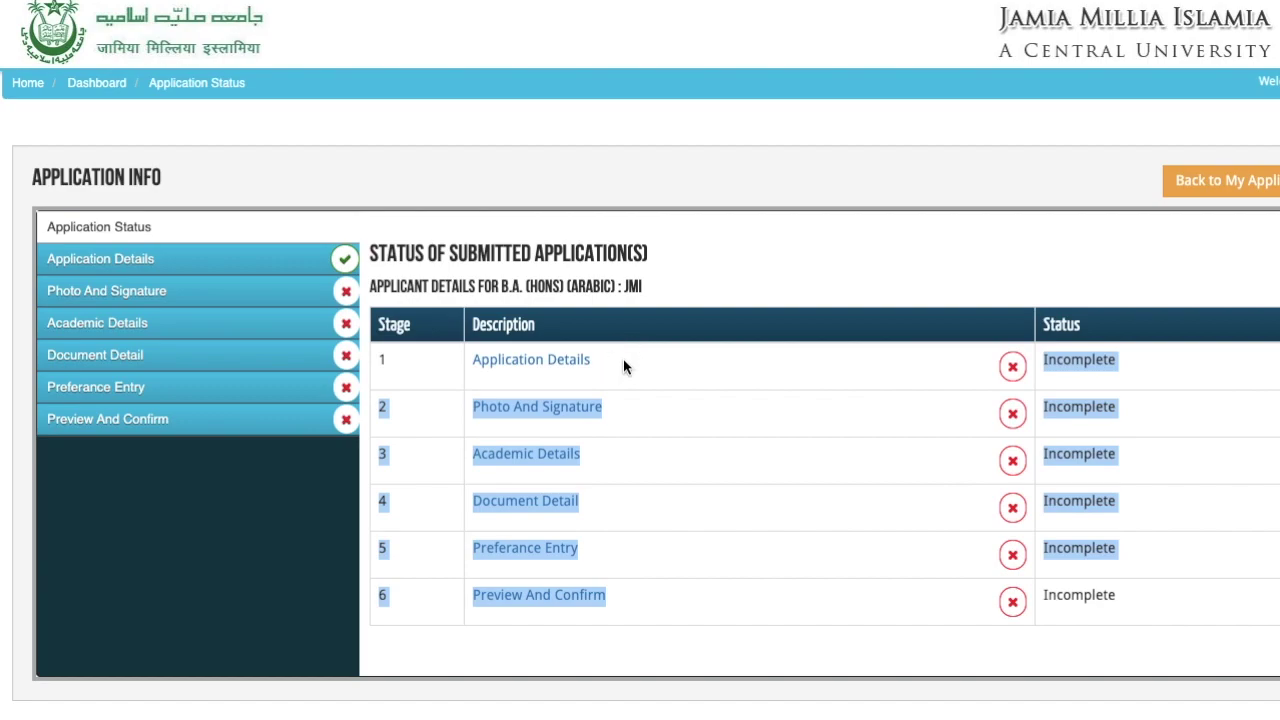
pyautogui.click(729, 178)
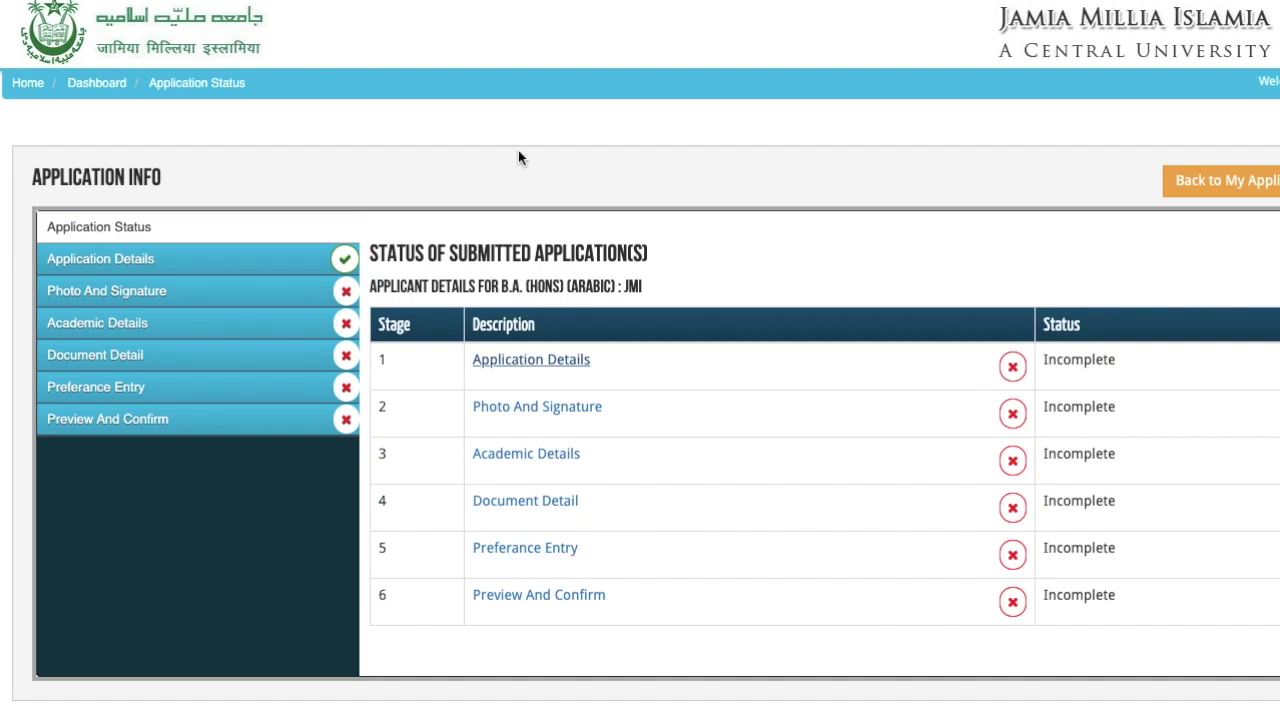
pyautogui.click(196, 262)
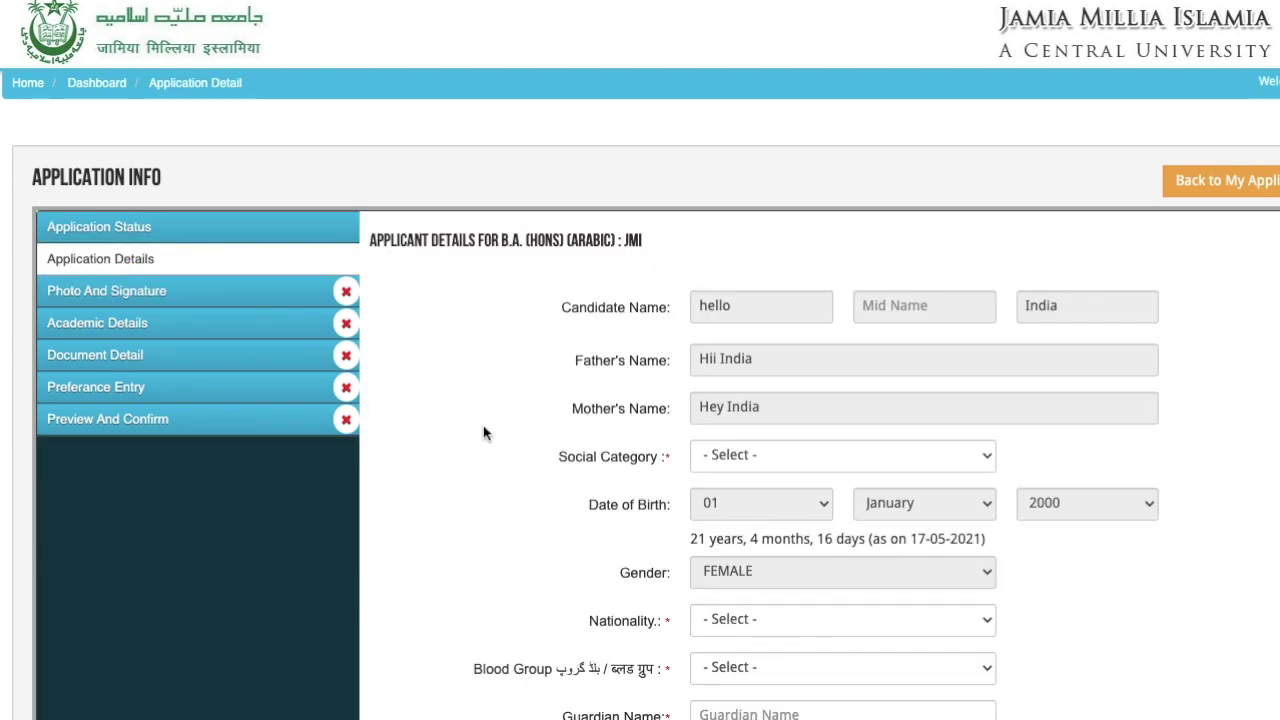
pyautogui.scroll(-10, 483, 425)
pyautogui.scroll(10, 483, 428)
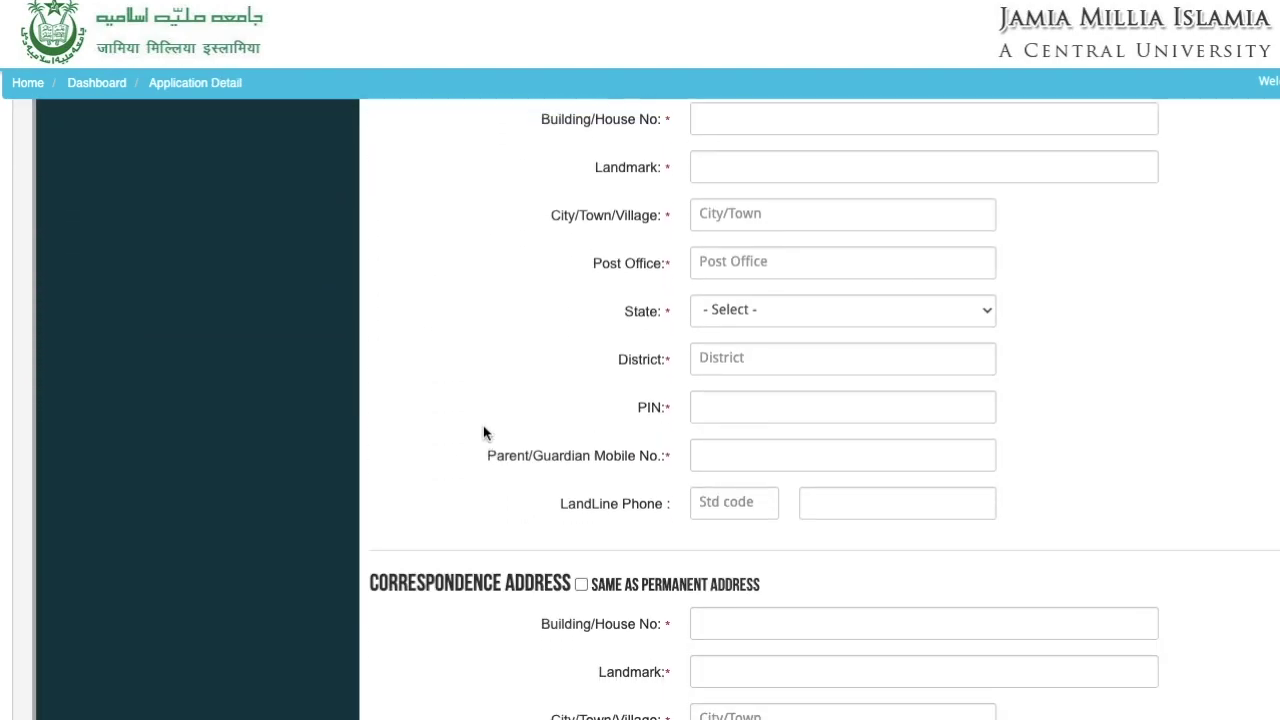
pyautogui.scroll(-3, 483, 432)
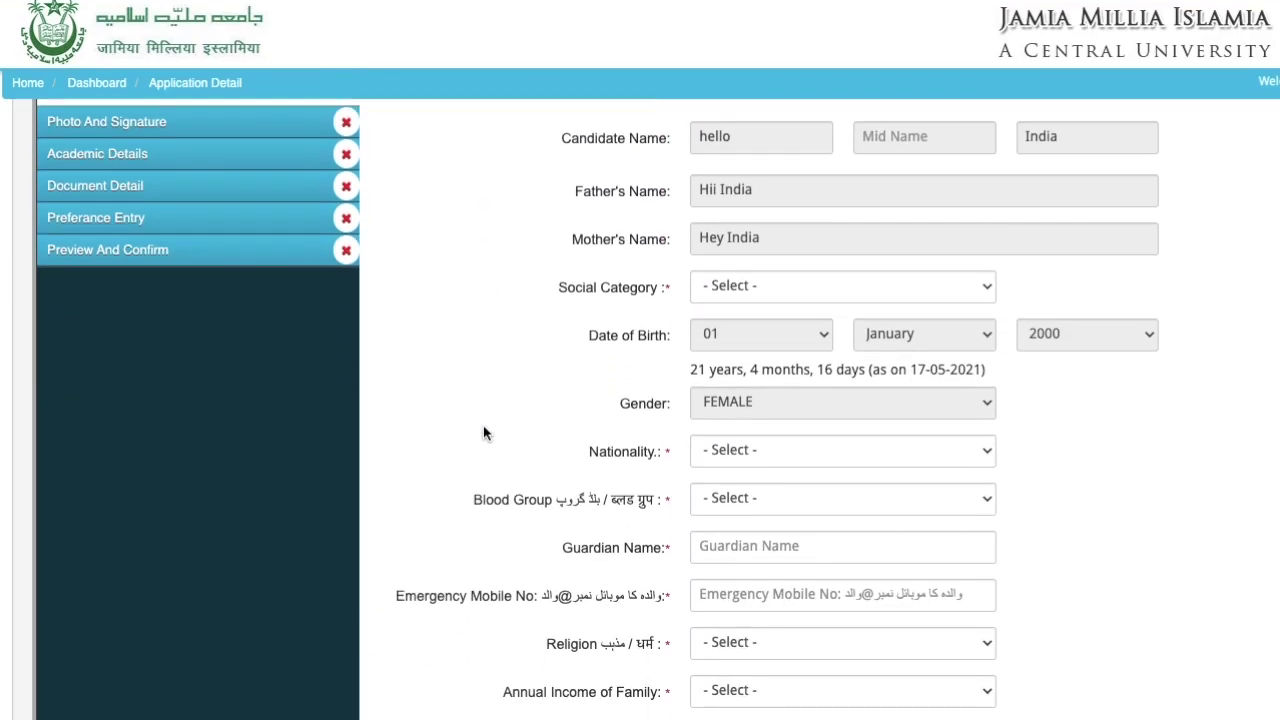
pyautogui.scroll(1, 483, 432)
pyautogui.scroll(1, 483, 425)
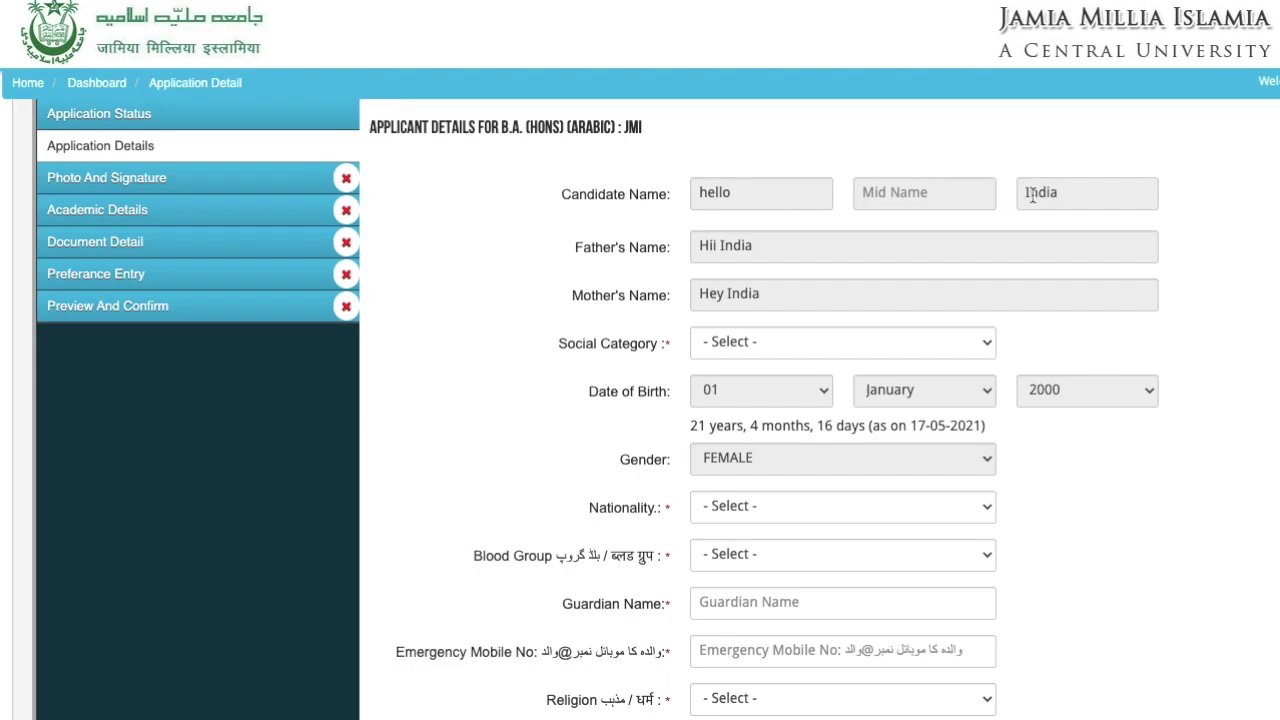
pyautogui.scroll(-2, 803, 316)
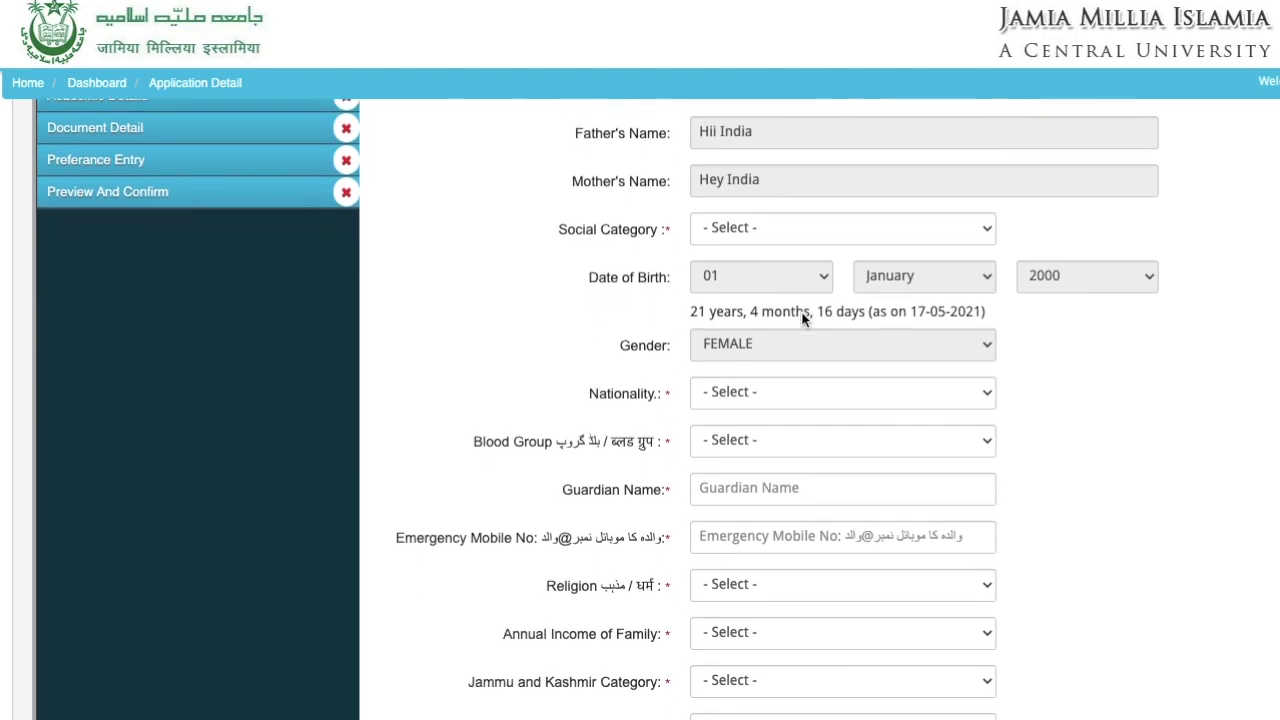
pyautogui.scroll(-2, 801, 311)
pyautogui.click(791, 269)
pyautogui.click(696, 310)
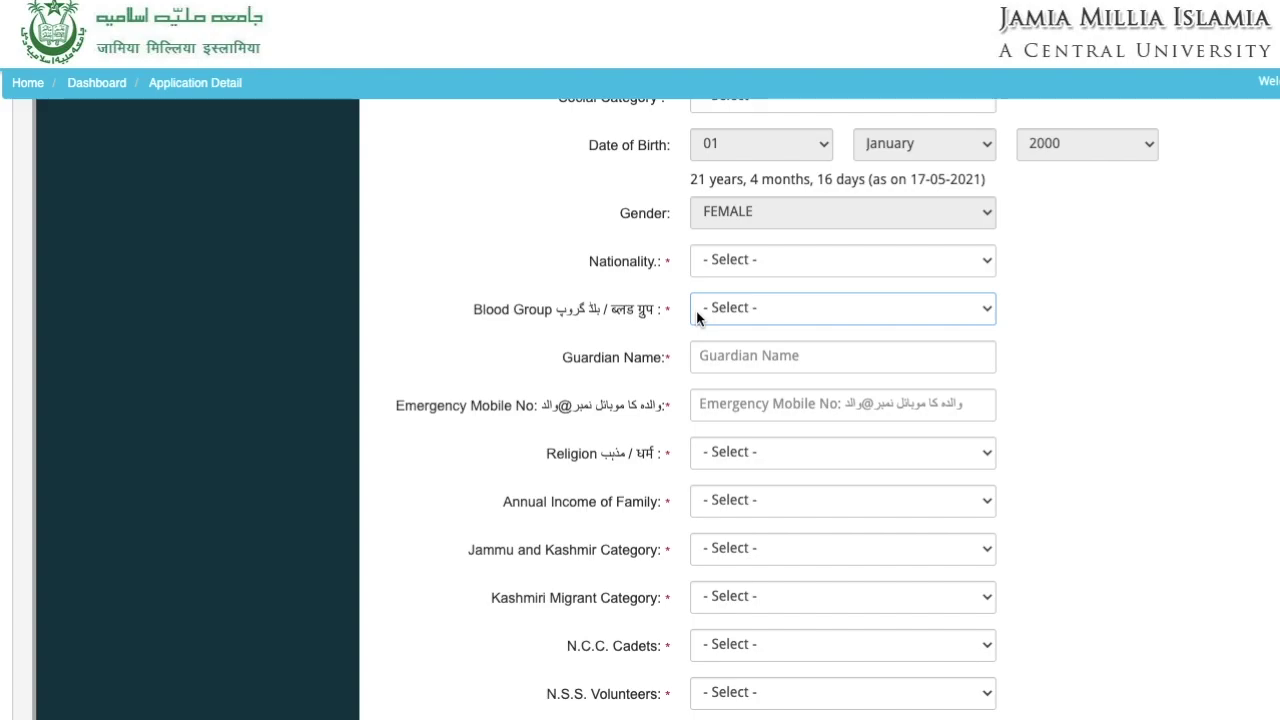
pyautogui.click(677, 315)
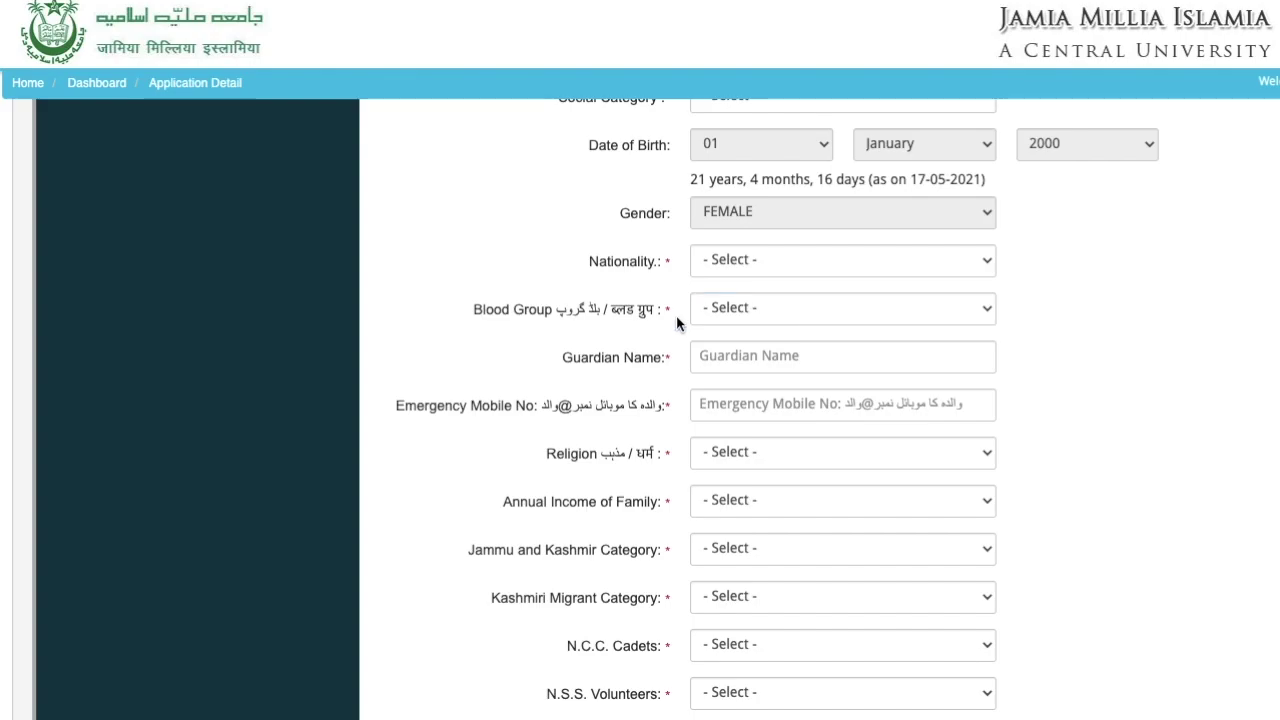
pyautogui.scroll(-2, 676, 315)
pyautogui.click(741, 197)
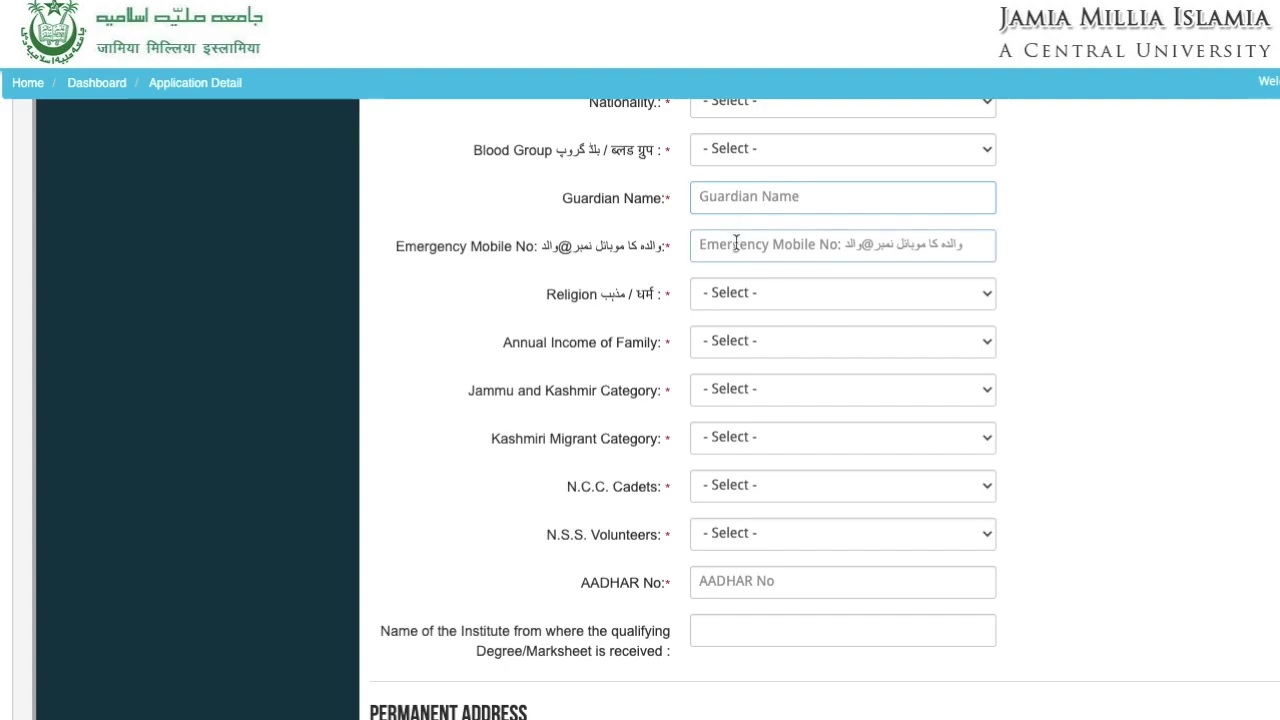
pyautogui.click(736, 244)
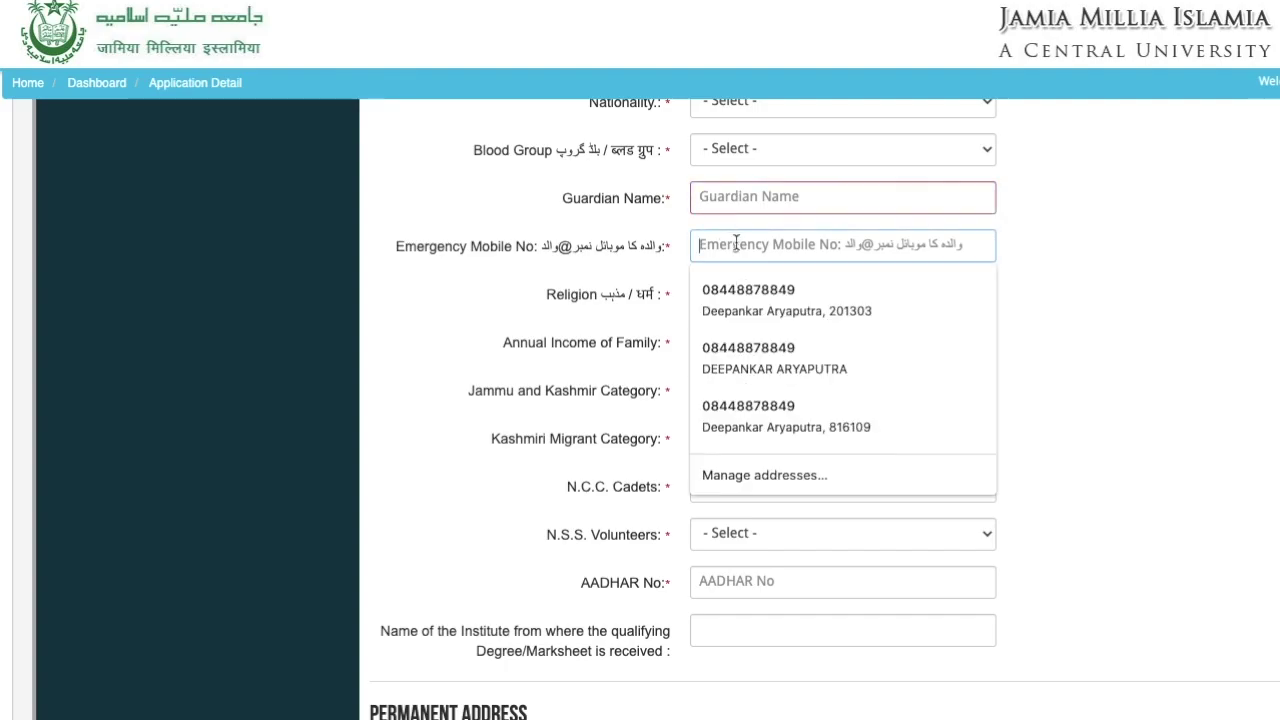
pyautogui.click(650, 212)
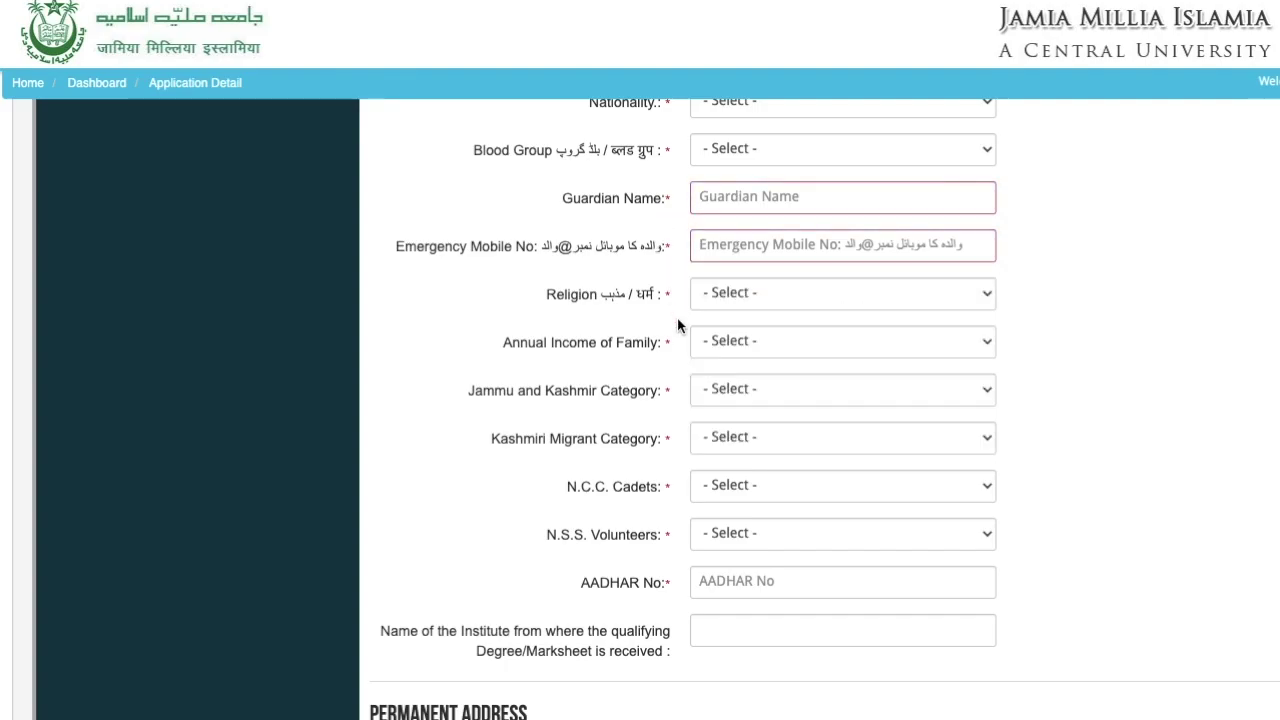
pyautogui.scroll(-3, 677, 318)
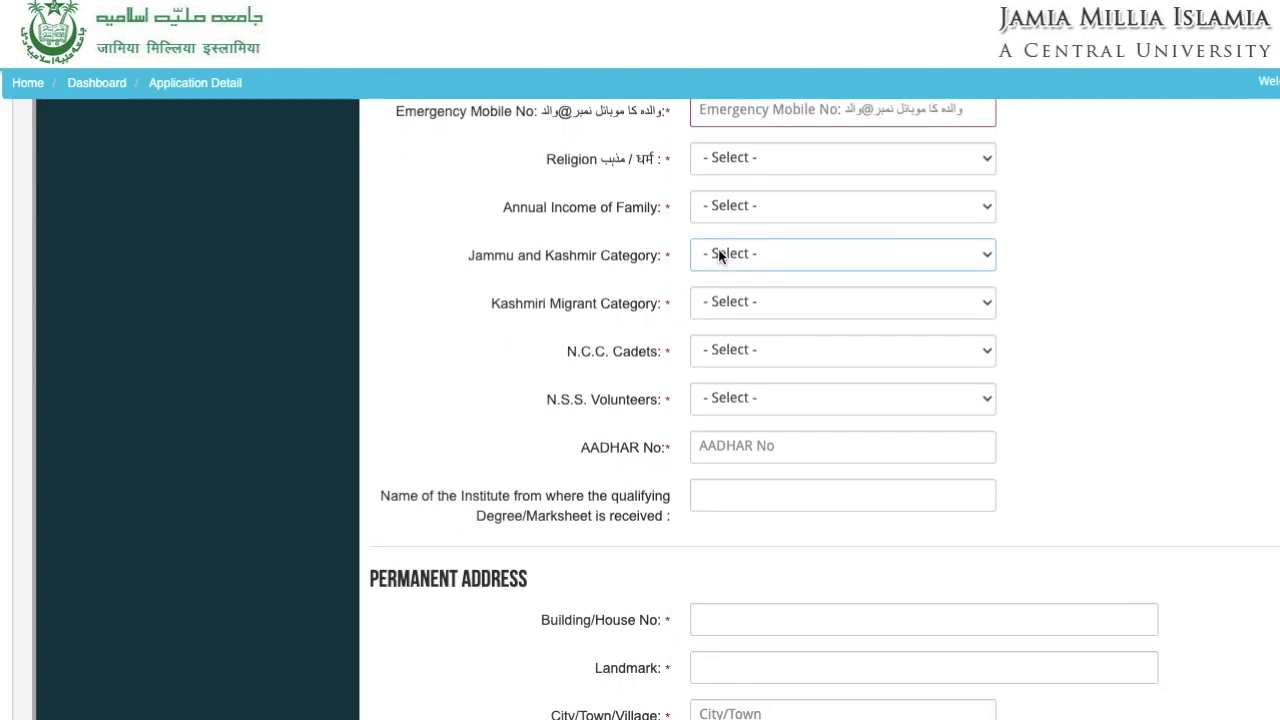
pyautogui.click(727, 298)
pyautogui.click(523, 332)
pyautogui.scroll(-3, 523, 332)
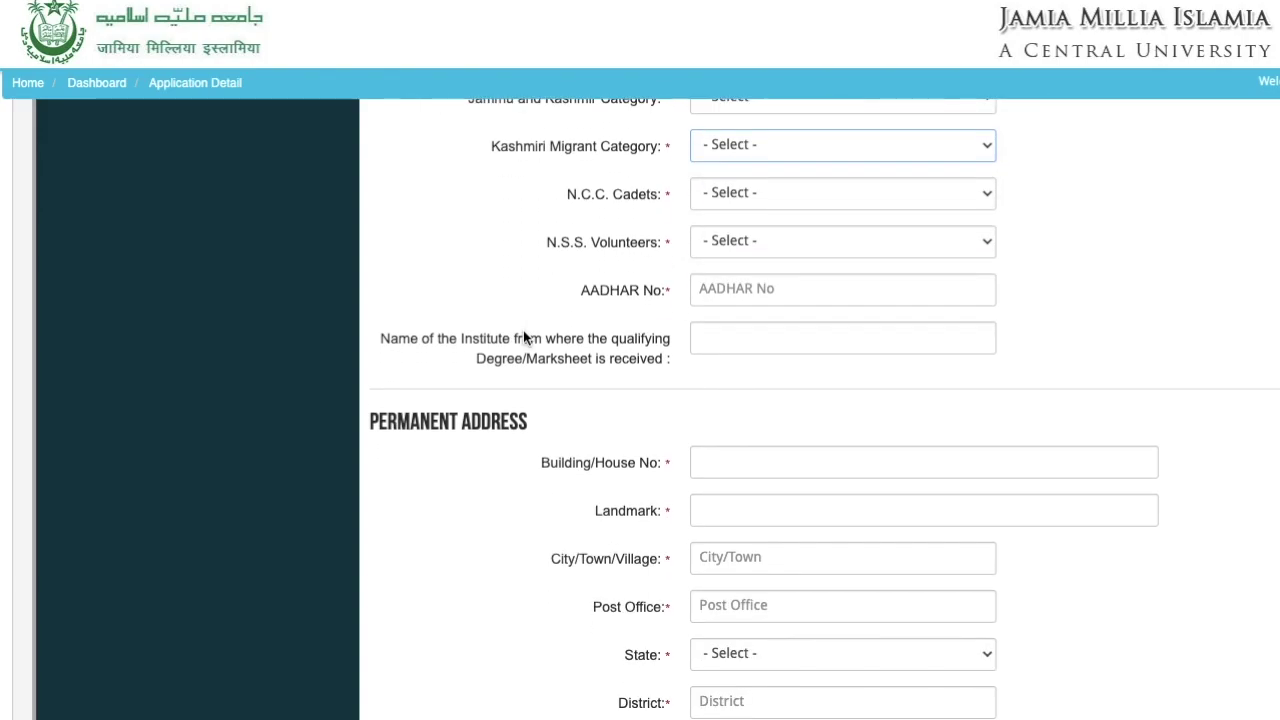
pyautogui.click(804, 300)
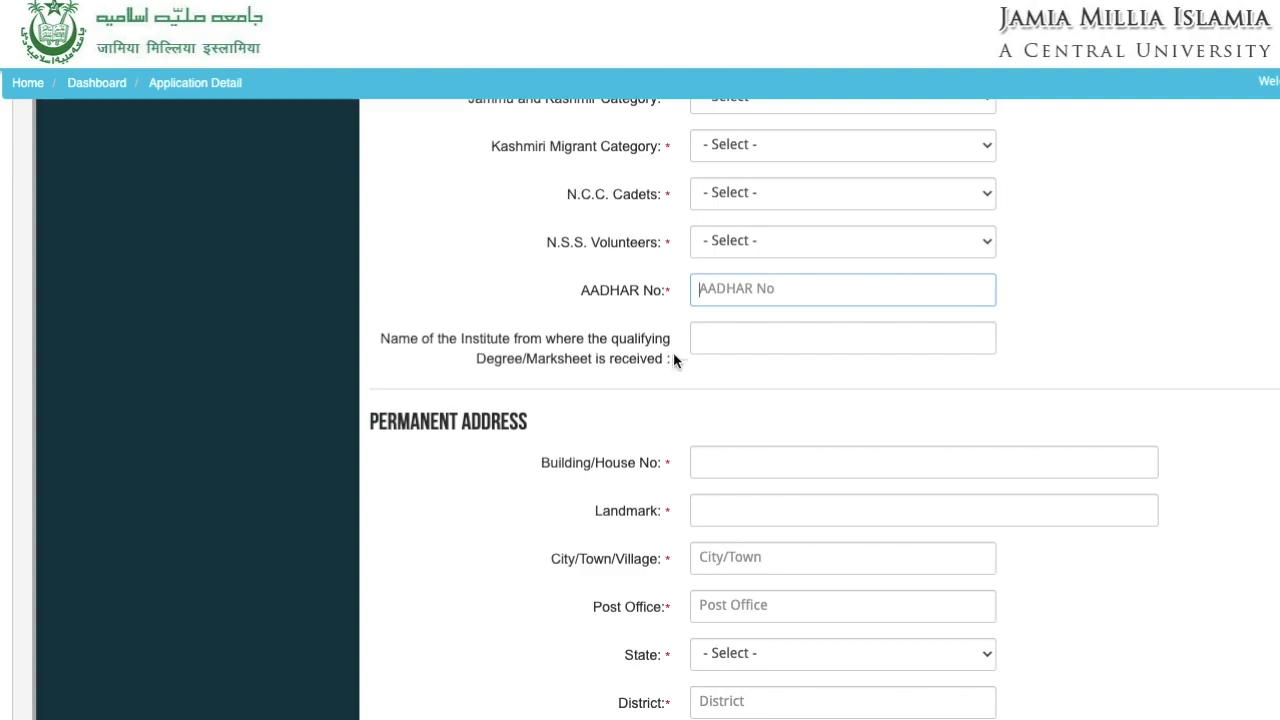
pyautogui.click(732, 340)
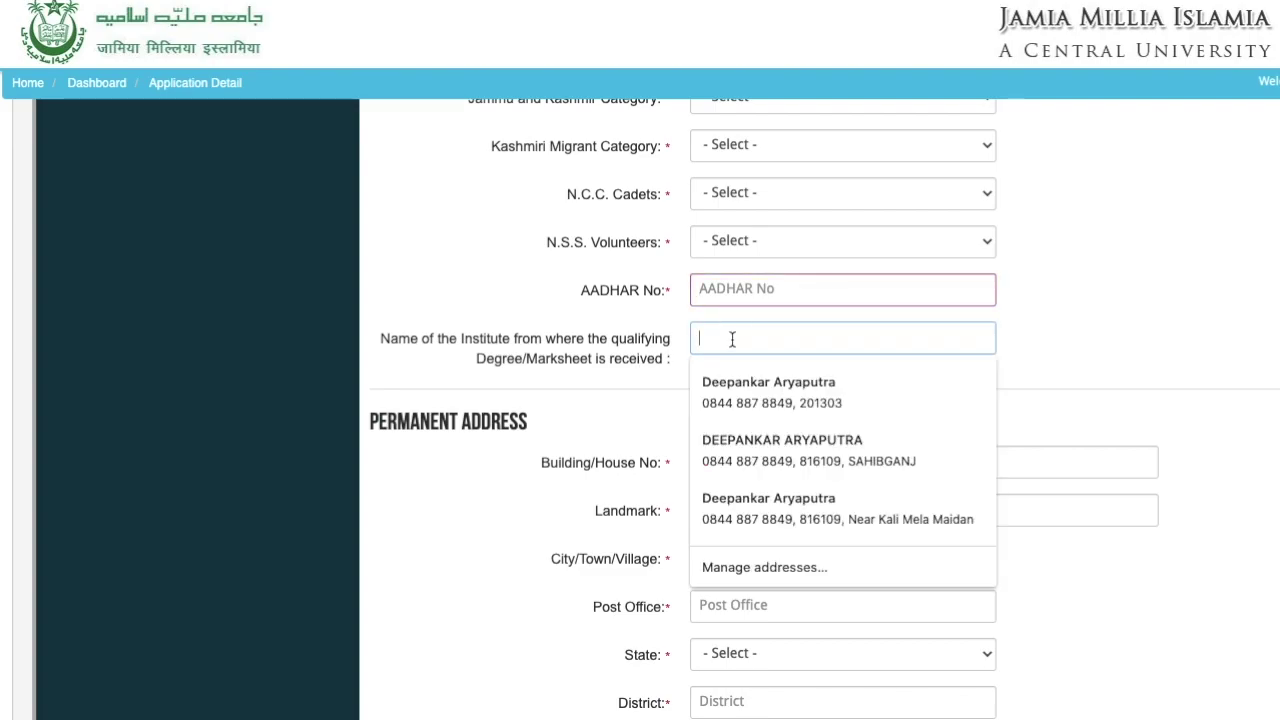
pyautogui.click(580, 331)
pyautogui.scroll(-3, 581, 410)
pyautogui.scroll(-2, 581, 402)
pyautogui.scroll(-4, 581, 410)
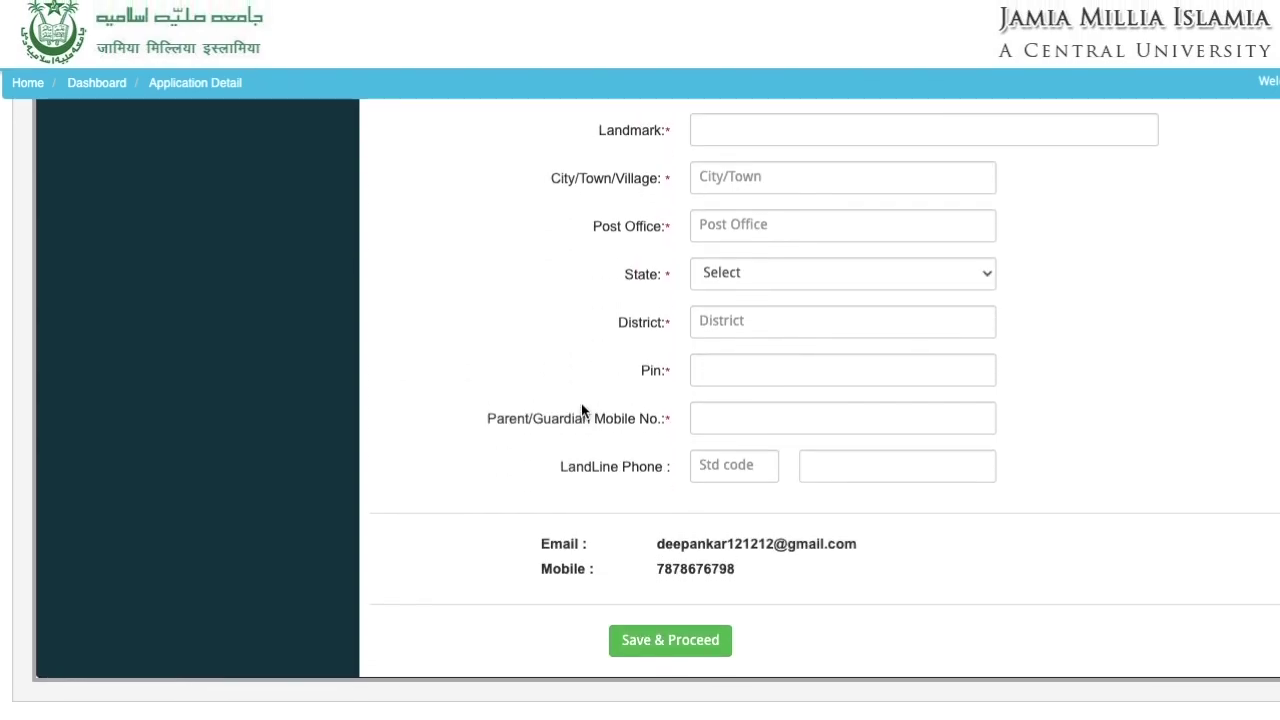
pyautogui.scroll(3, 581, 410)
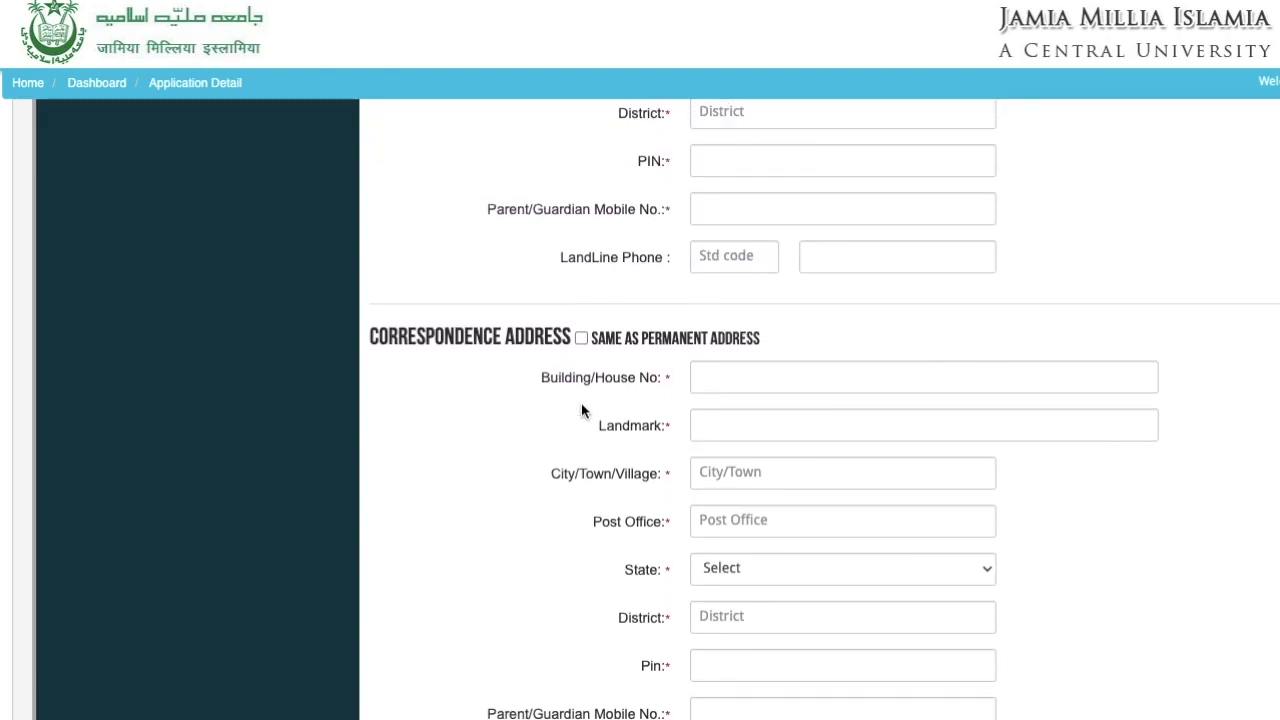
pyautogui.scroll(15, 581, 410)
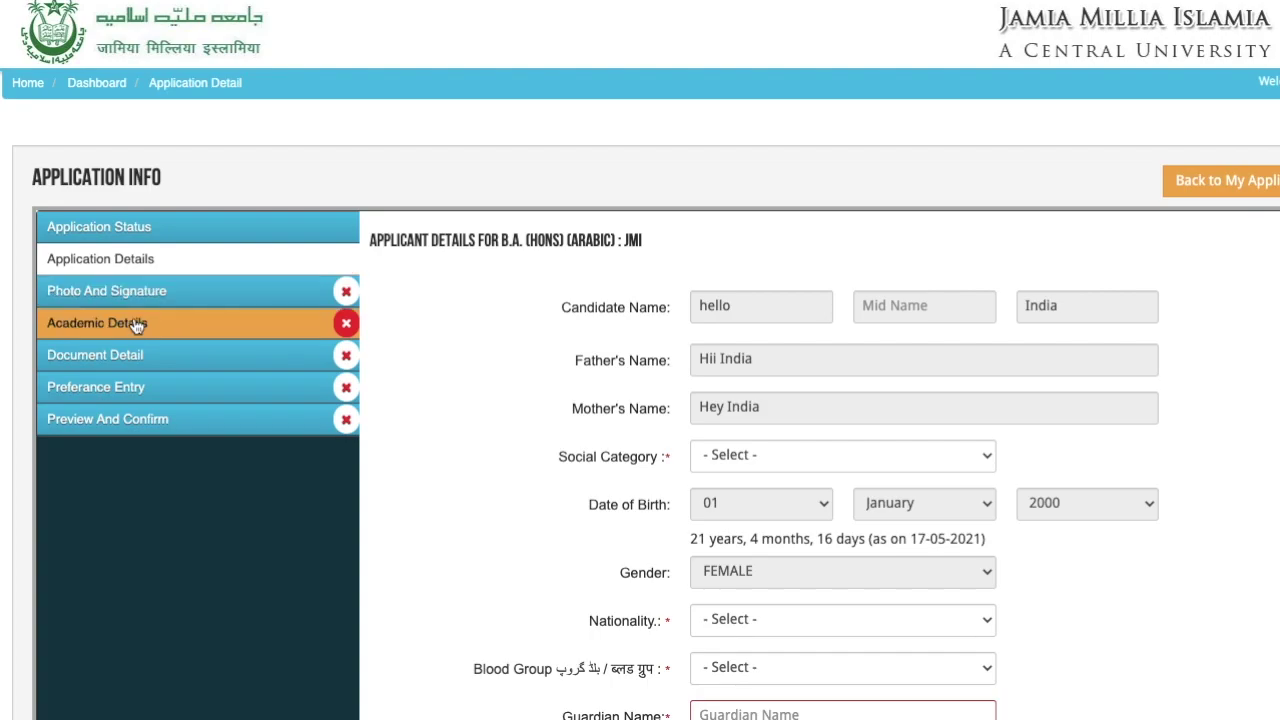
pyautogui.click(117, 262)
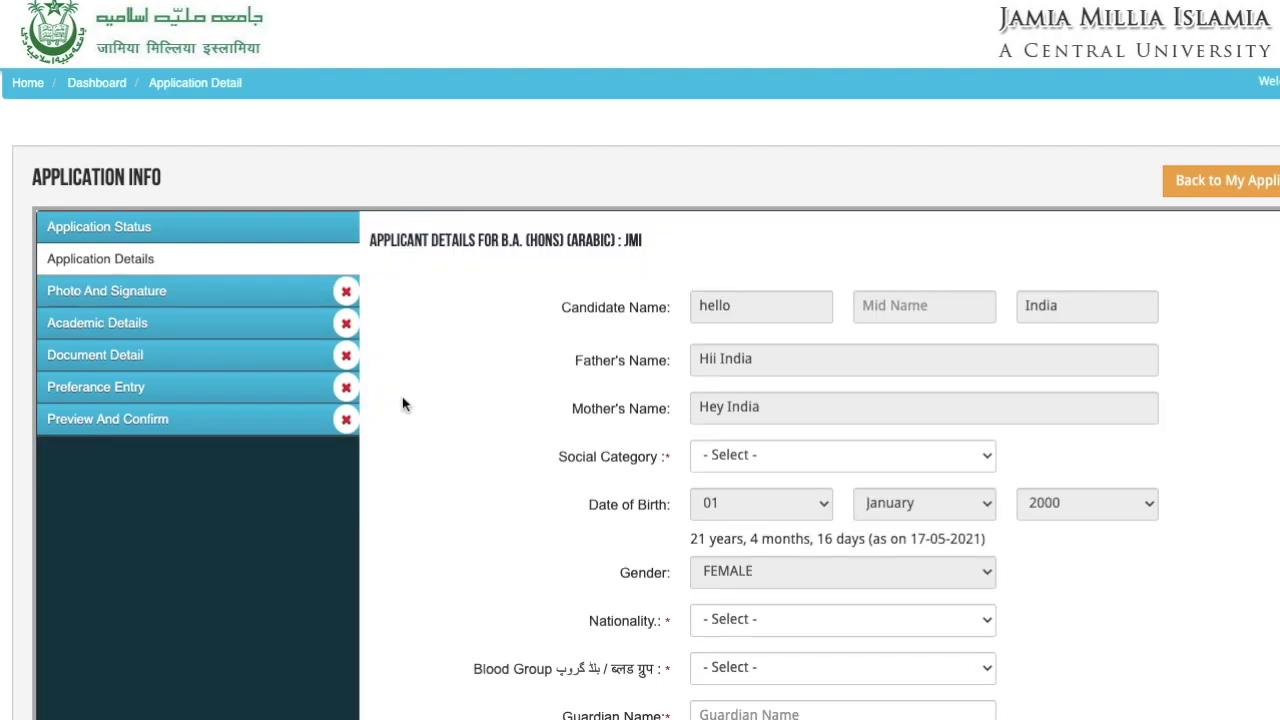
pyautogui.scroll(-5, 402, 400)
pyautogui.scroll(-7, 402, 398)
pyautogui.scroll(13, 402, 396)
pyautogui.scroll(-3, 408, 485)
pyautogui.scroll(-3, 408, 485)
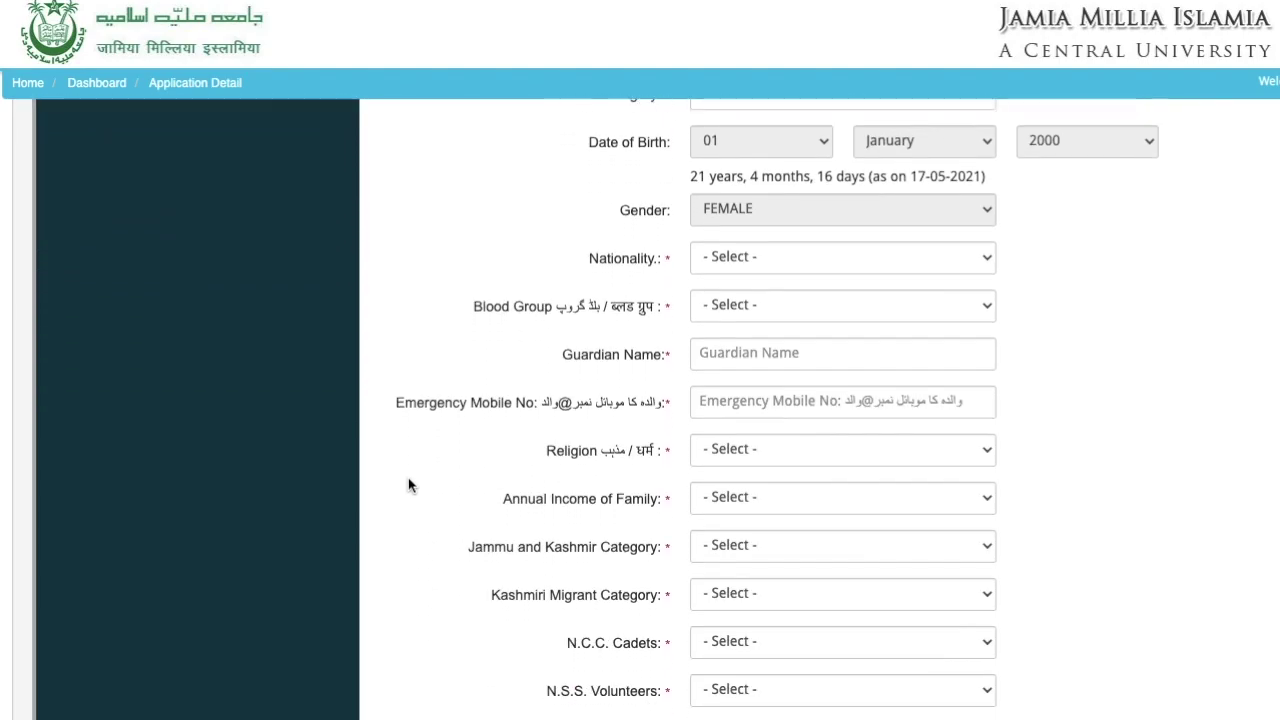
pyautogui.scroll(5, 408, 485)
pyautogui.scroll(-2, 408, 485)
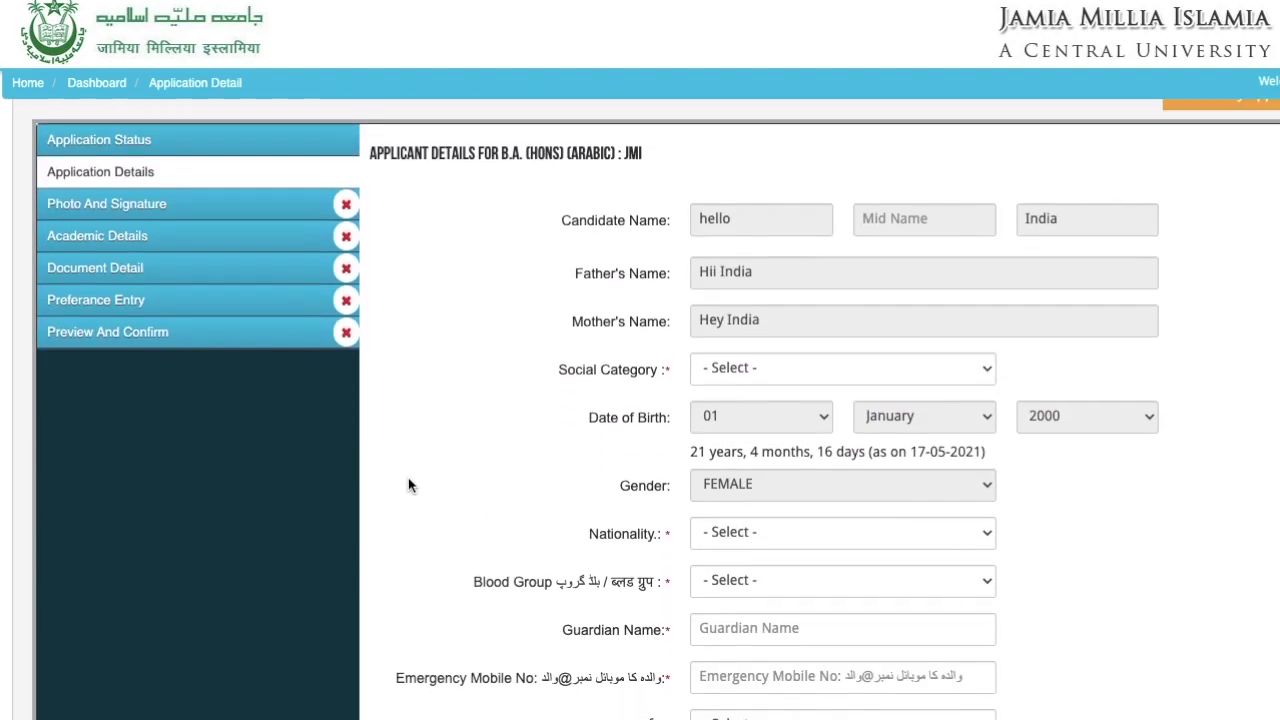
pyautogui.scroll(-2, 408, 485)
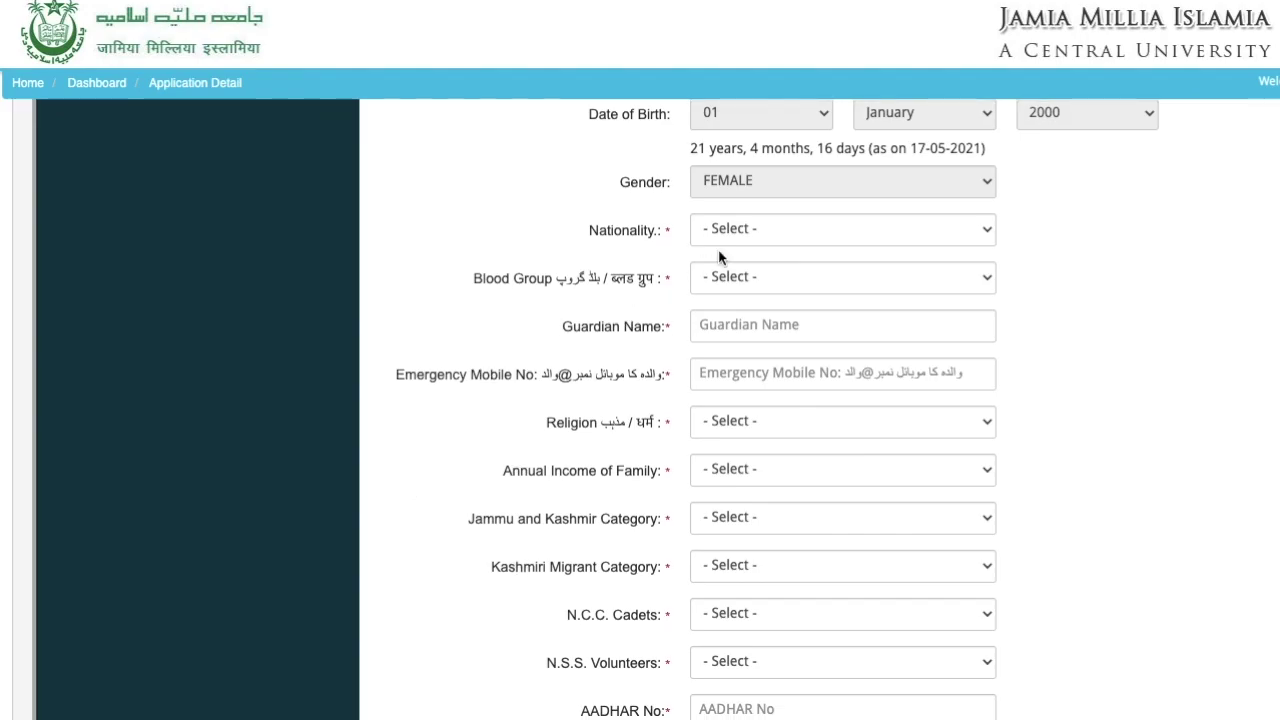
# - Set nationality to Indian and blood group to A+, and enter the guardian's name and emergency mobile number
pyautogui.click(755, 231)
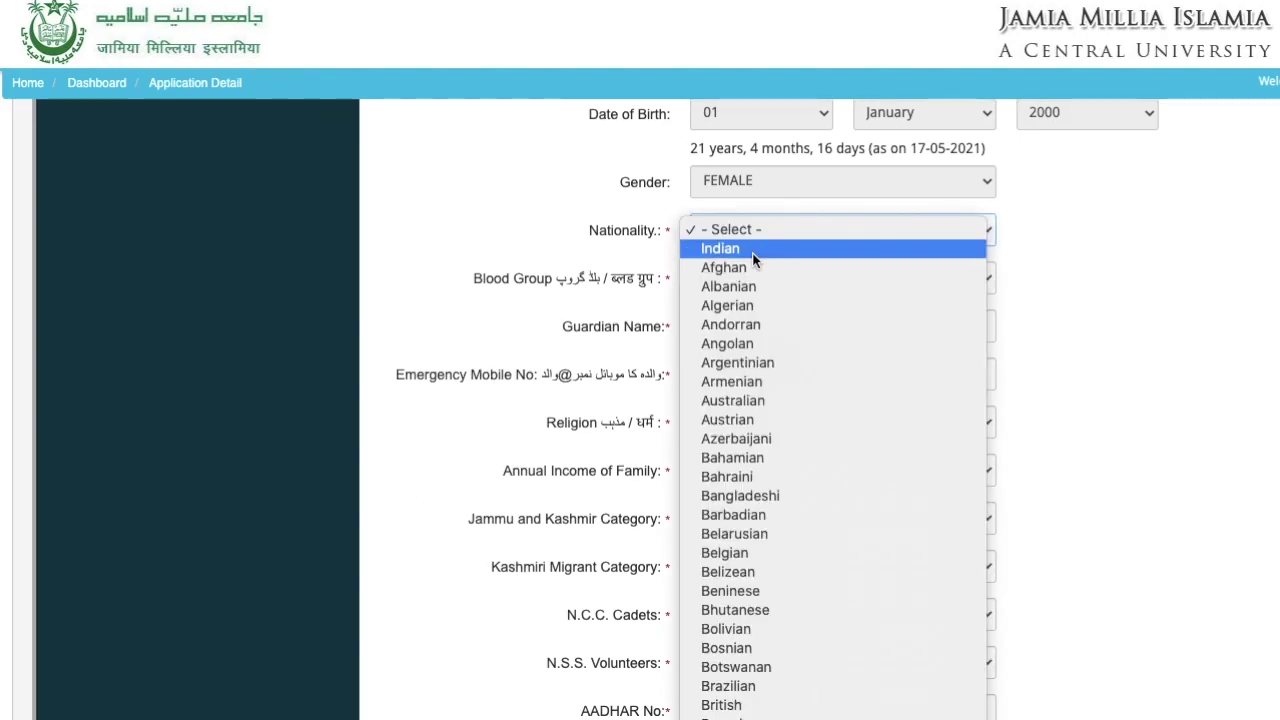
pyautogui.click(755, 249)
pyautogui.click(752, 279)
pyautogui.click(744, 300)
pyautogui.click(745, 323)
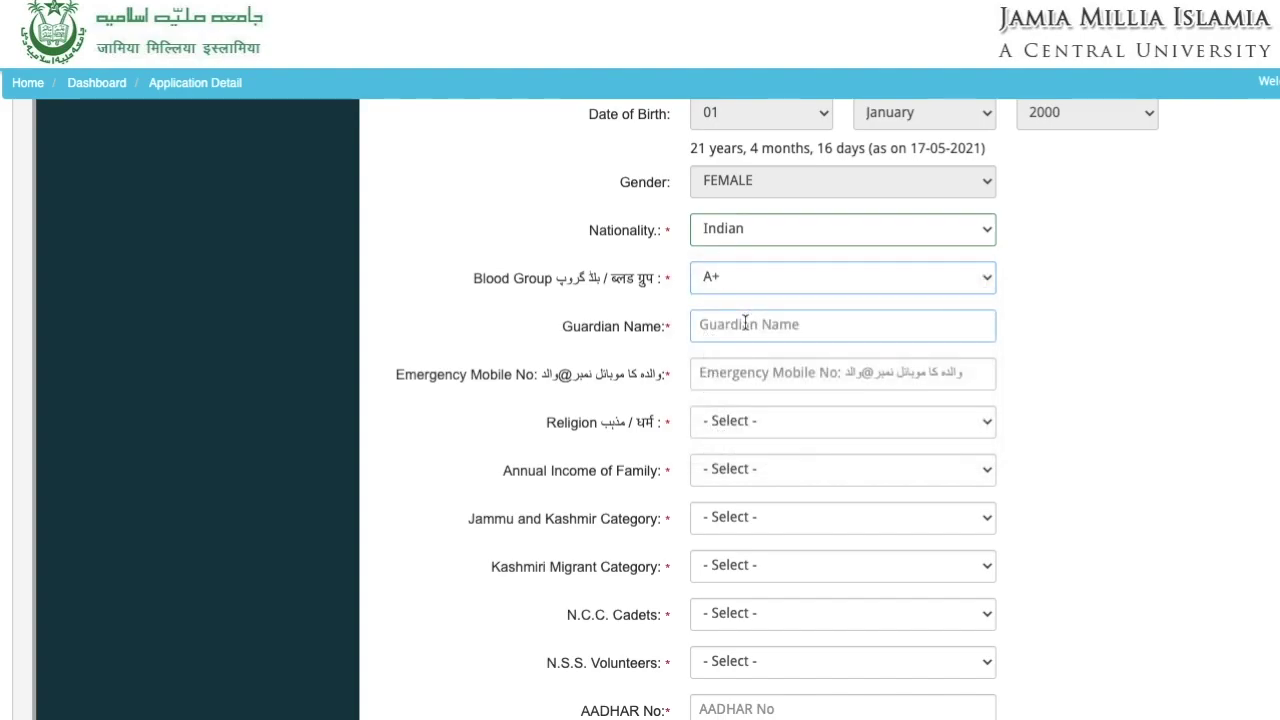
pyautogui.write('h')
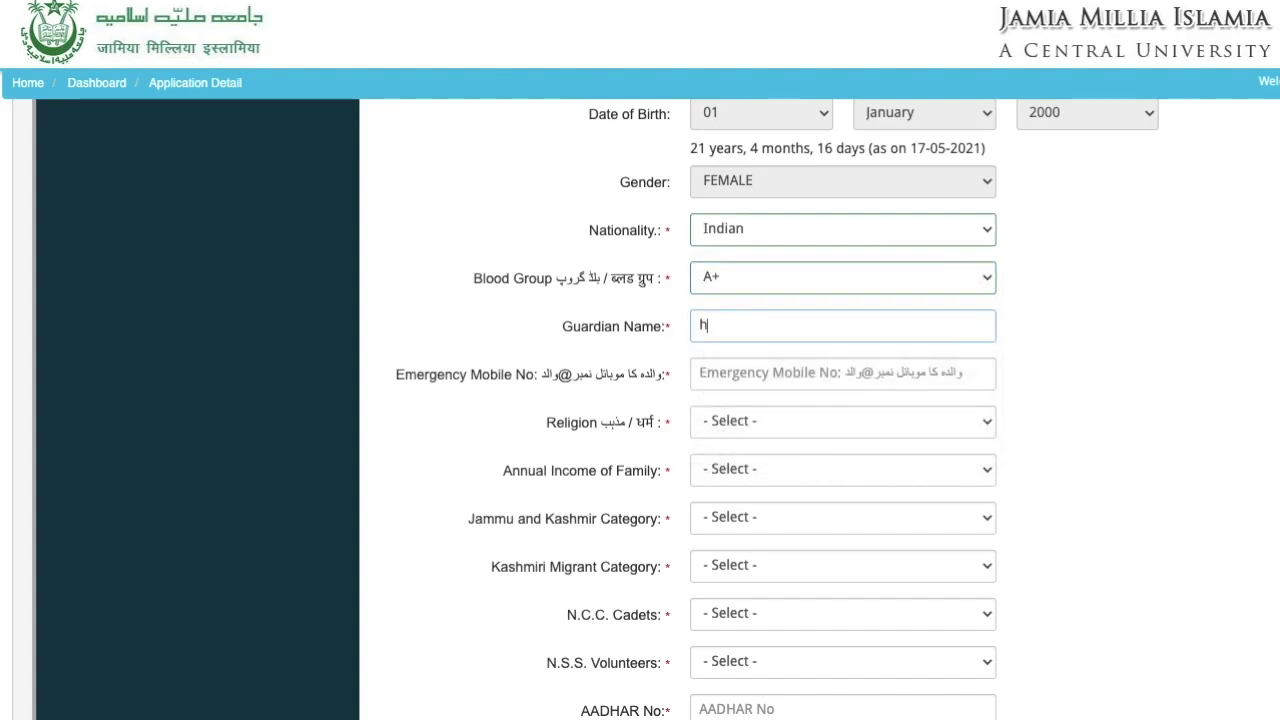
pyautogui.write('ii Indi')
pyautogui.click(758, 368)
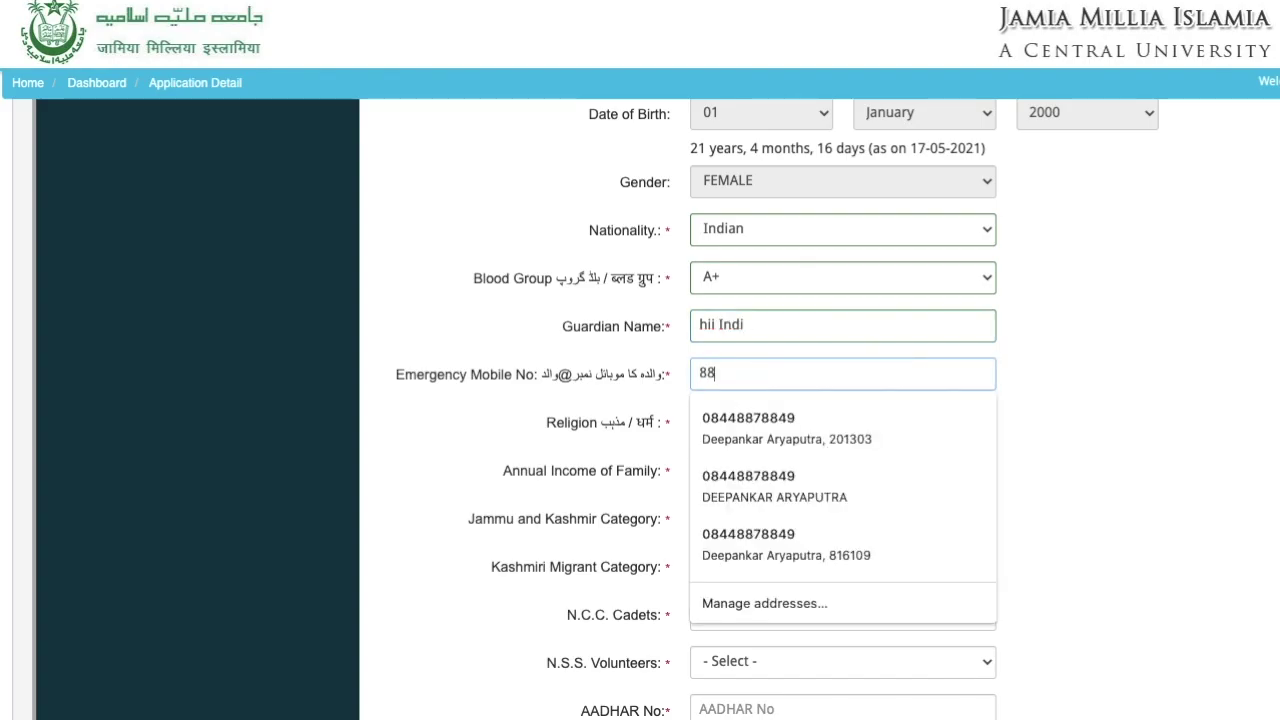
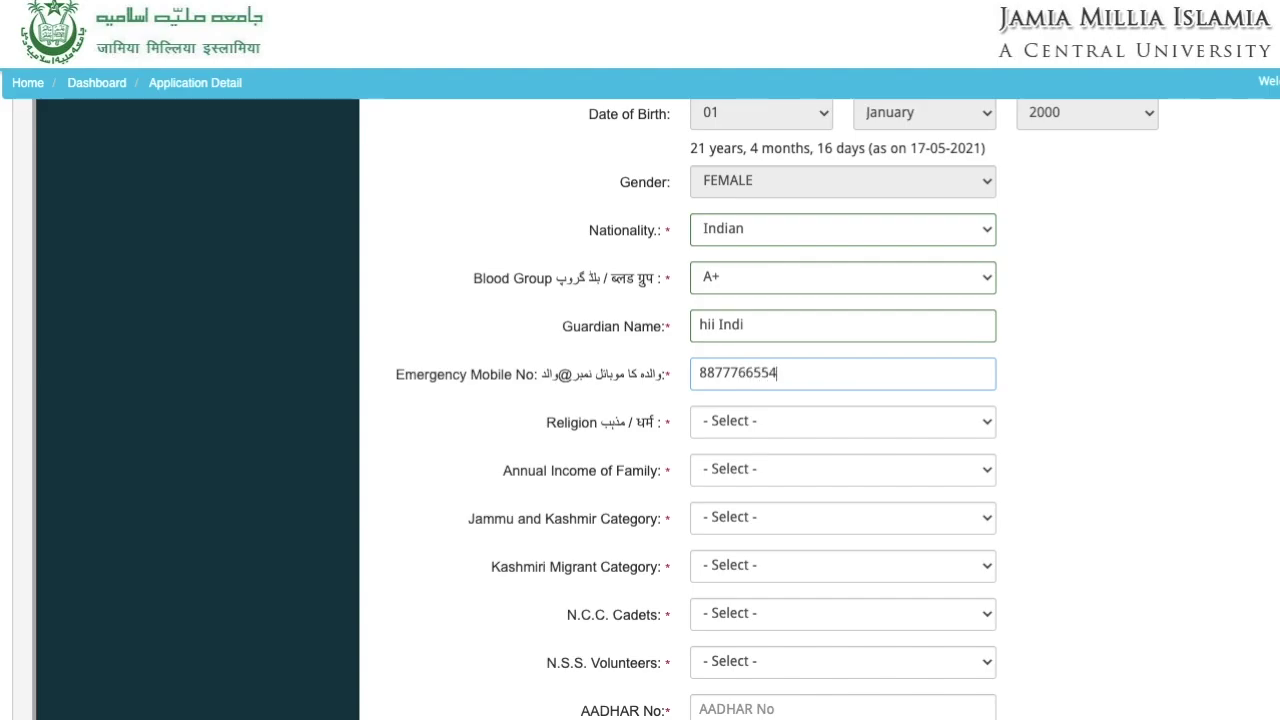
# - Choose religion HINDU, income Upto 1 lacs, and No for J&K, Kashmiri migrant, NCC and NSS
pyautogui.click(772, 420)
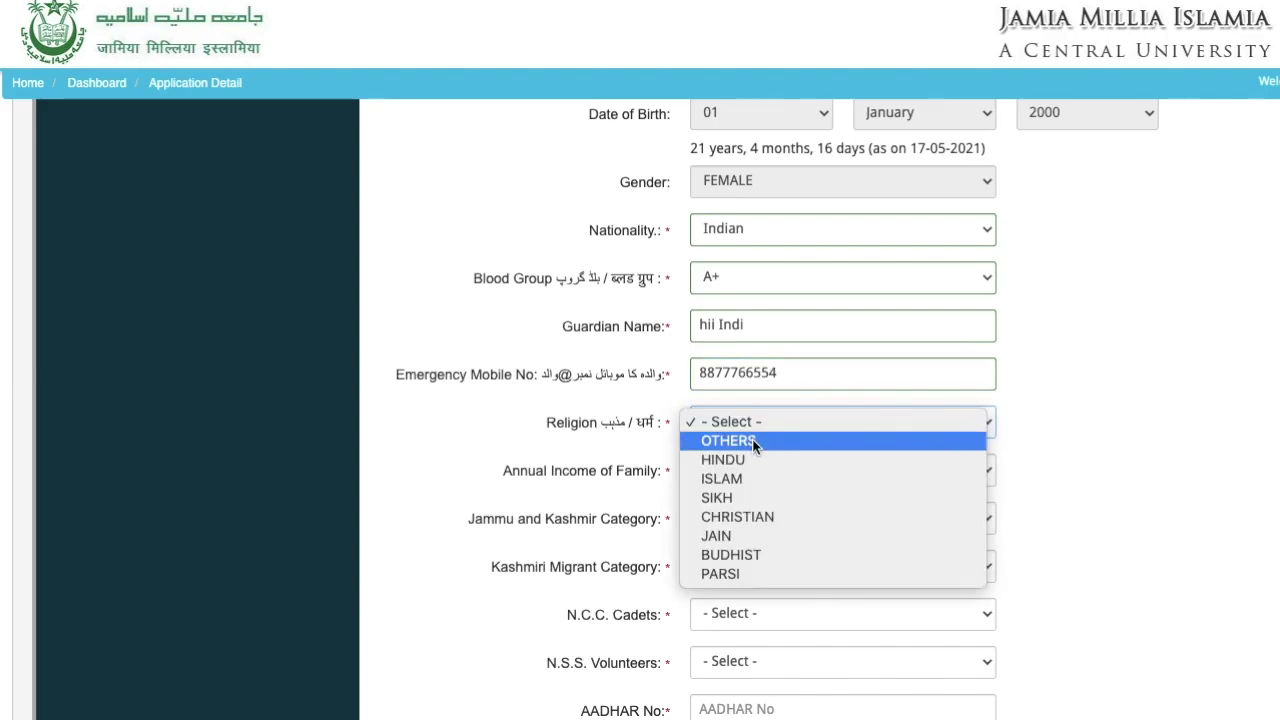
pyautogui.click(748, 460)
pyautogui.click(747, 470)
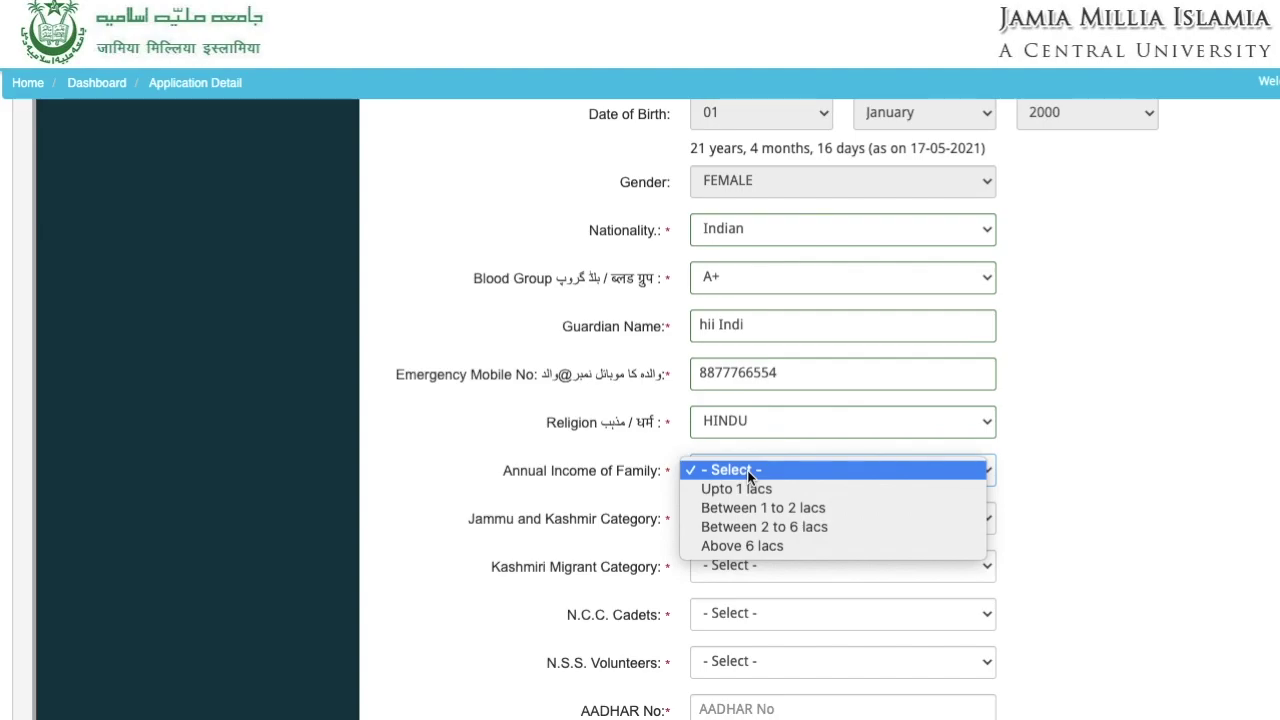
pyautogui.click(752, 490)
pyautogui.click(748, 518)
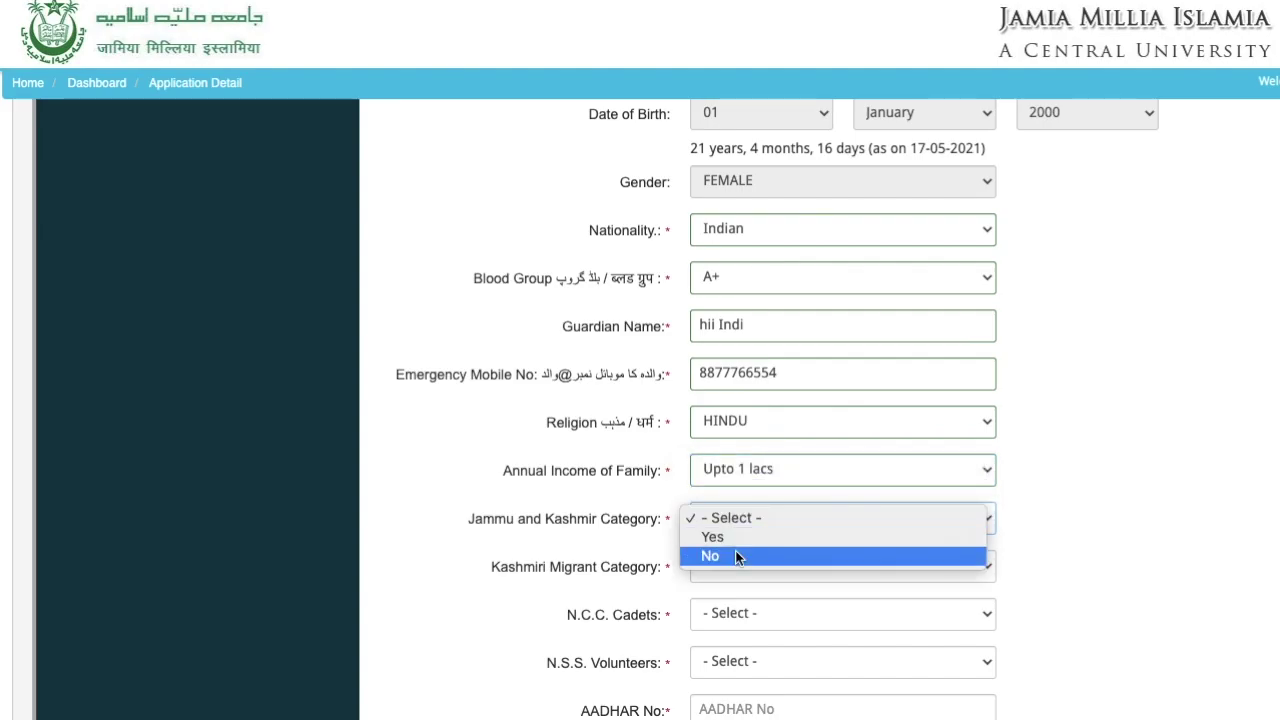
pyautogui.click(734, 554)
pyautogui.click(733, 573)
pyautogui.click(733, 606)
pyautogui.scroll(-3, 732, 606)
pyautogui.click(730, 376)
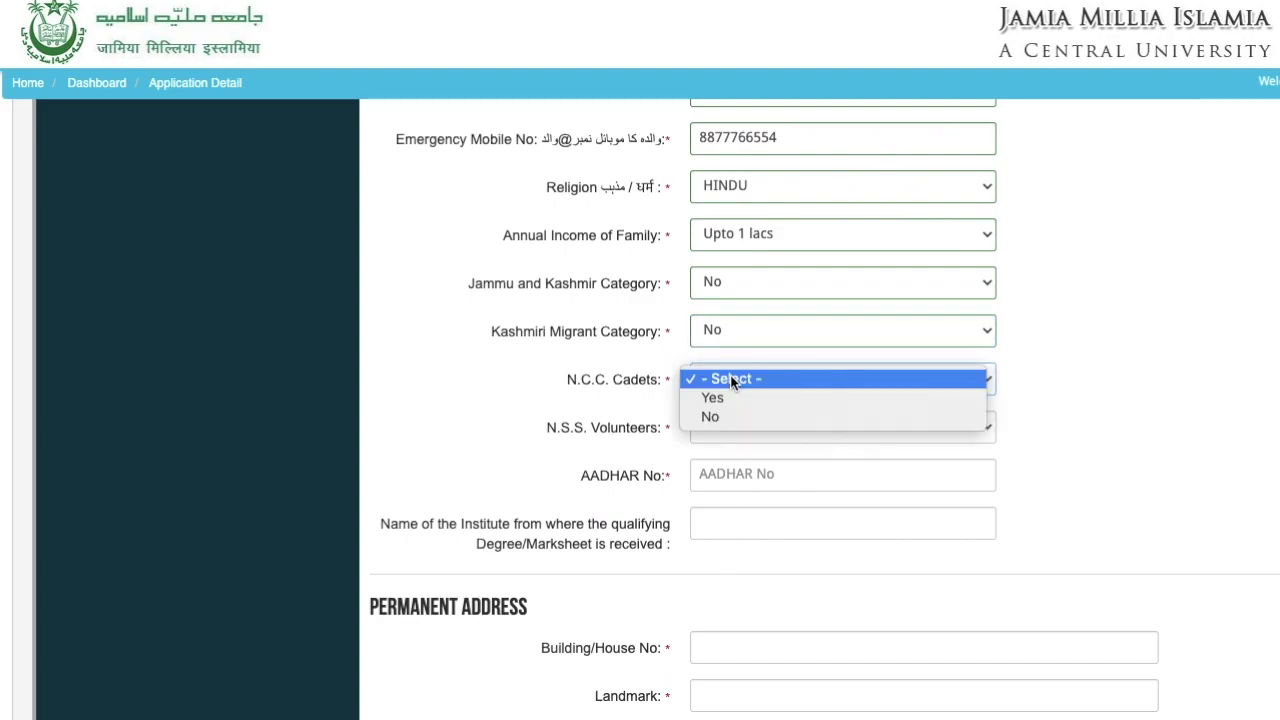
pyautogui.click(727, 414)
pyautogui.click(730, 431)
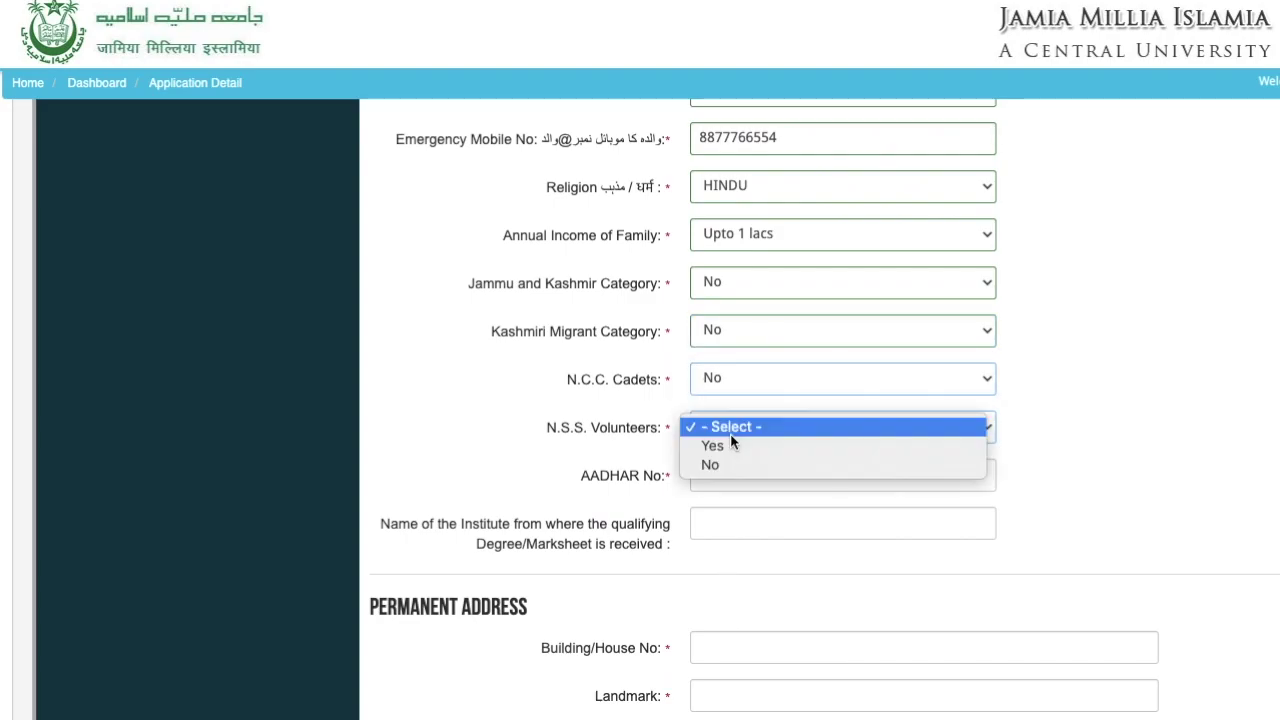
pyautogui.click(731, 465)
# - Enter the Aadhaar number and 'India' as the qualifying institute
pyautogui.click(734, 481)
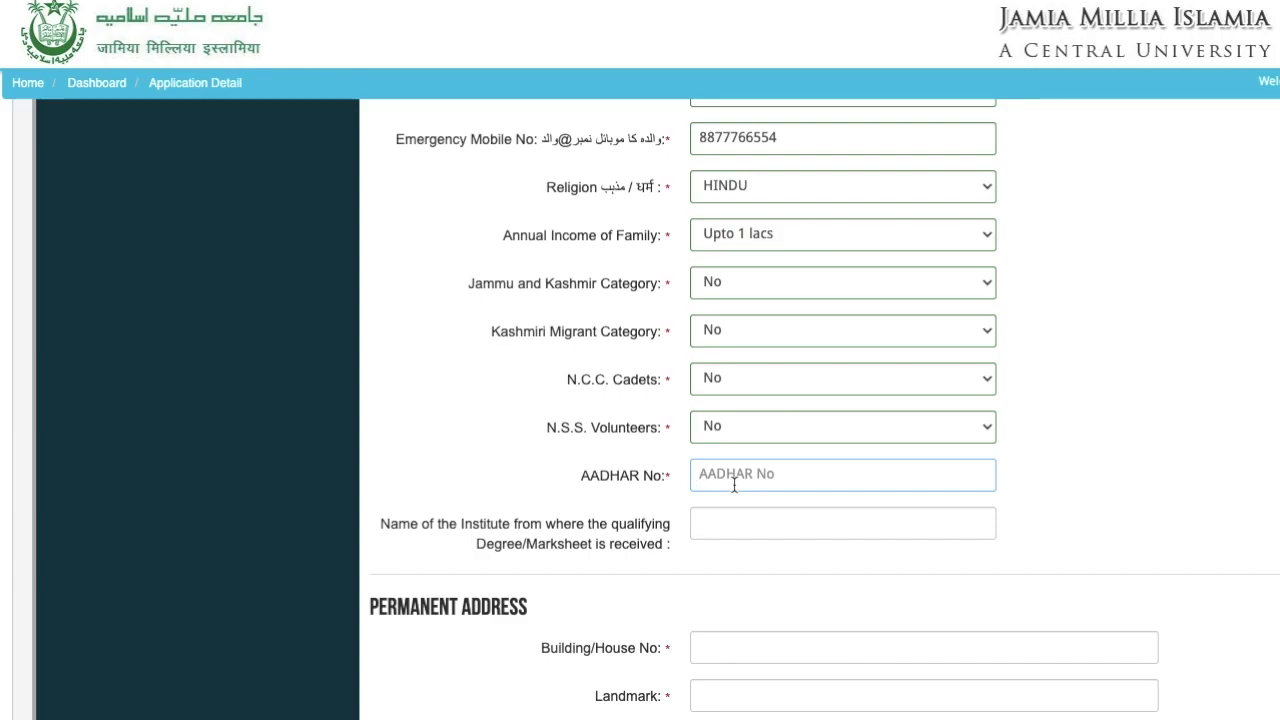
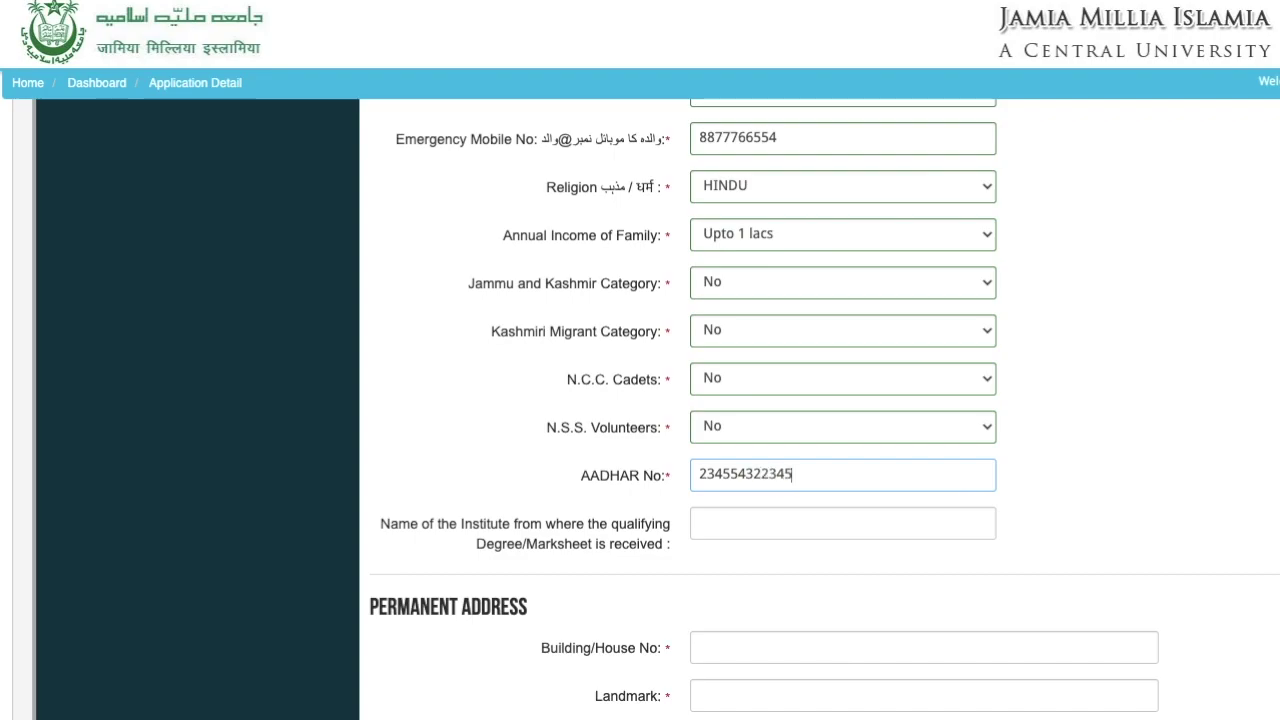
pyautogui.click(762, 524)
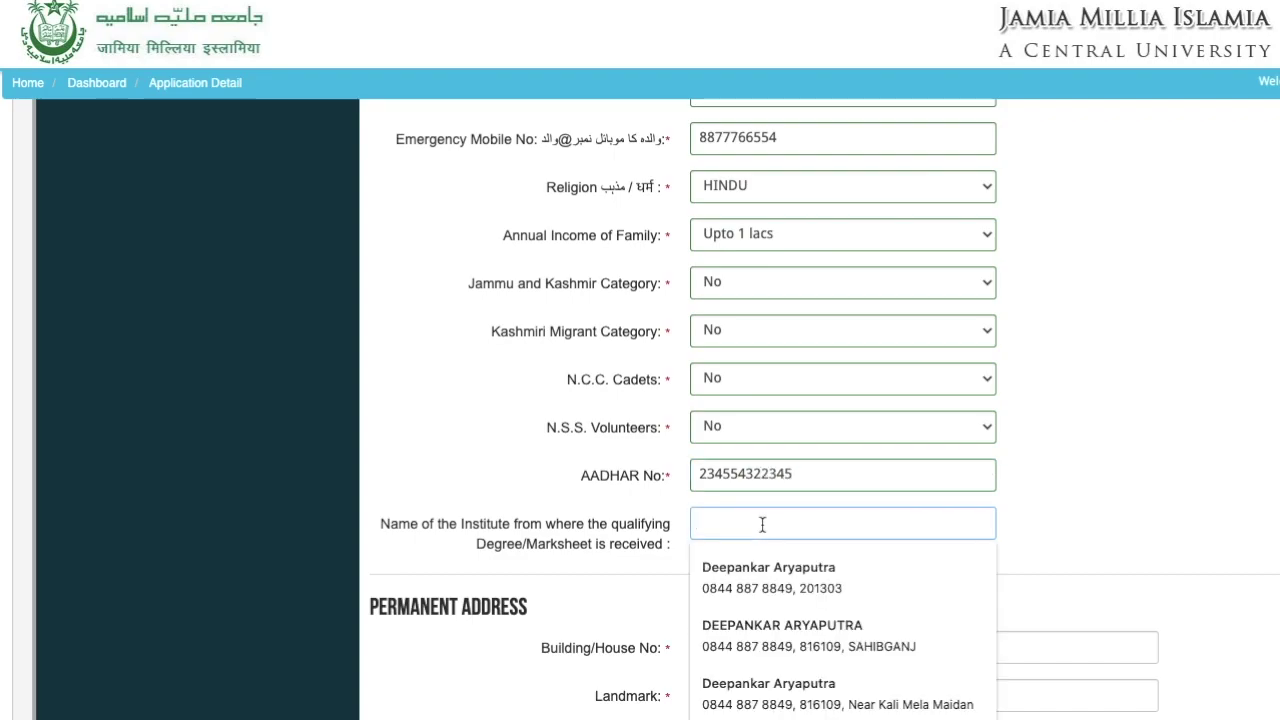
pyautogui.write('India')
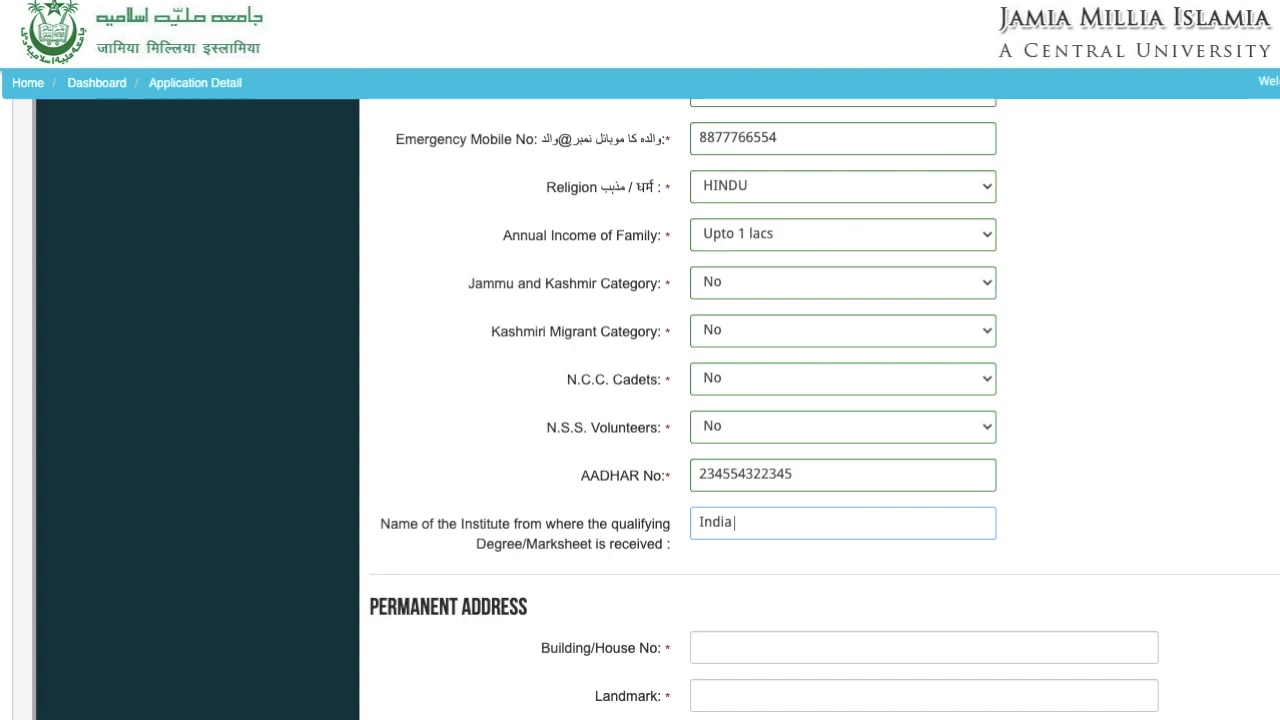
pyautogui.scroll(-4, 640, 400)
# - Fill in the permanent address's house number, landmark, city, post office, state and district
pyautogui.click(774, 289)
pyautogui.write('2')
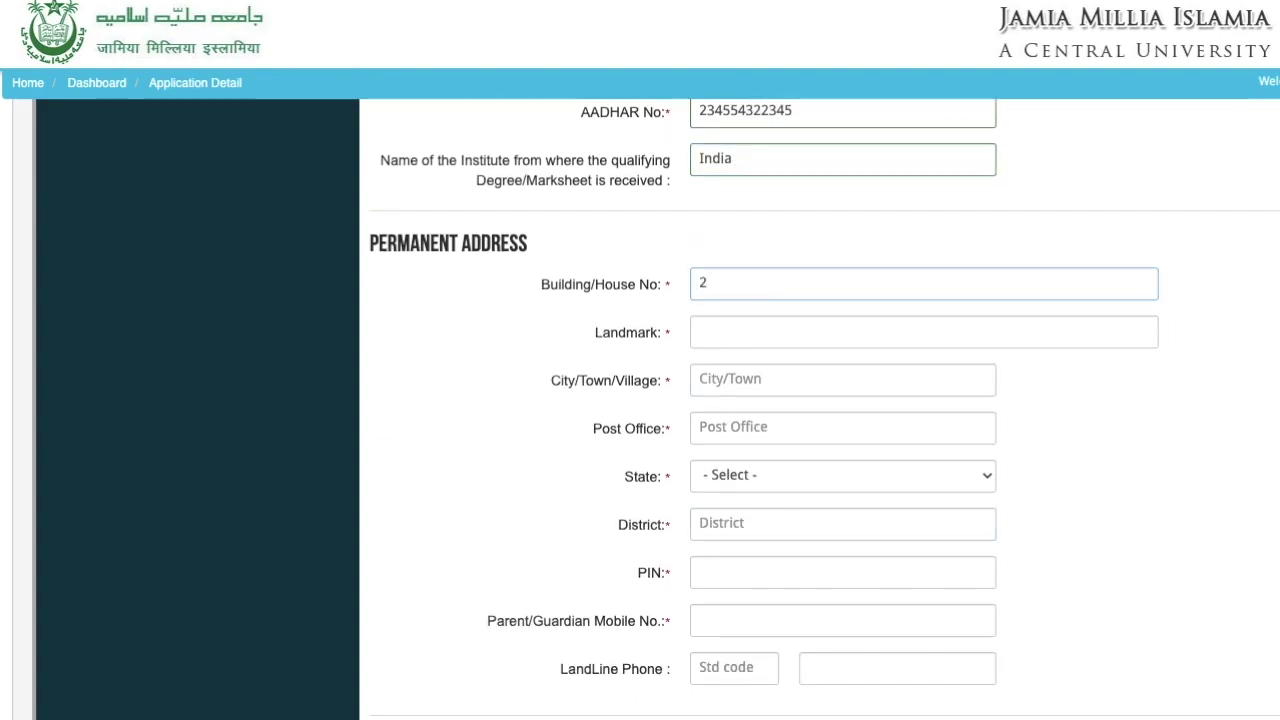
pyautogui.write('3')
pyautogui.click(772, 326)
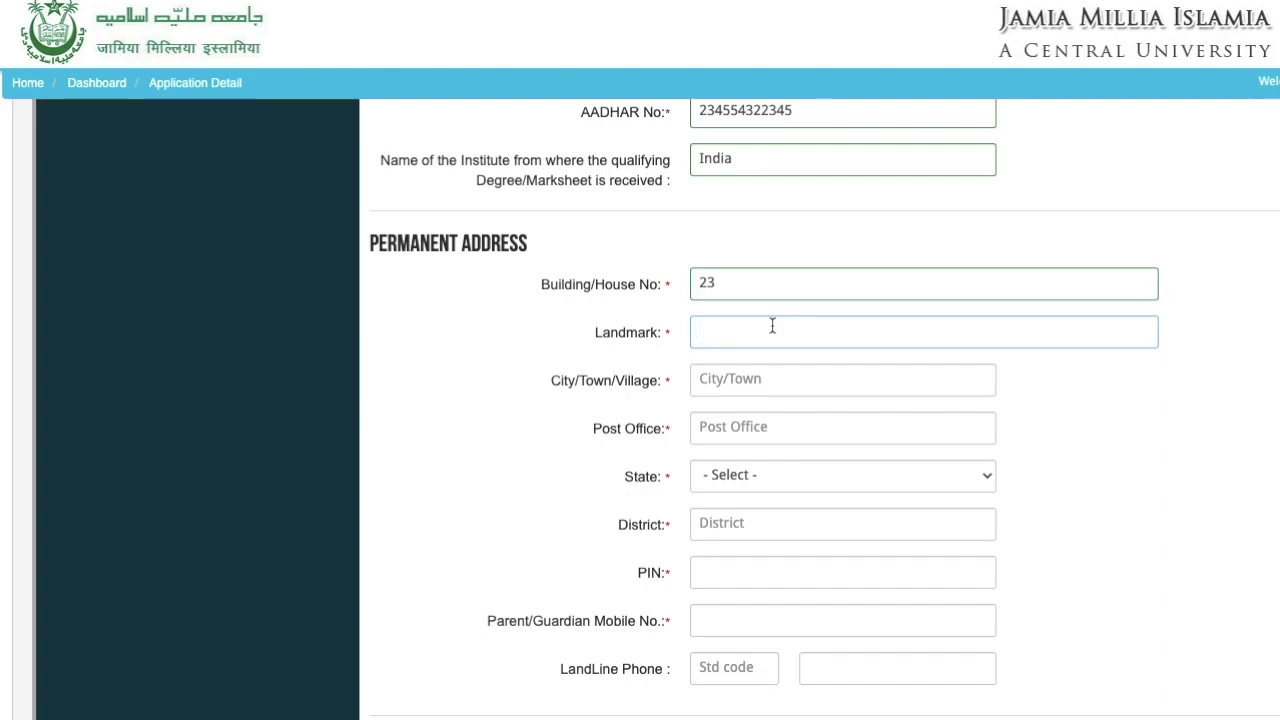
pyautogui.write('hiiii')
pyautogui.click(780, 371)
pyautogui.write('ddfff')
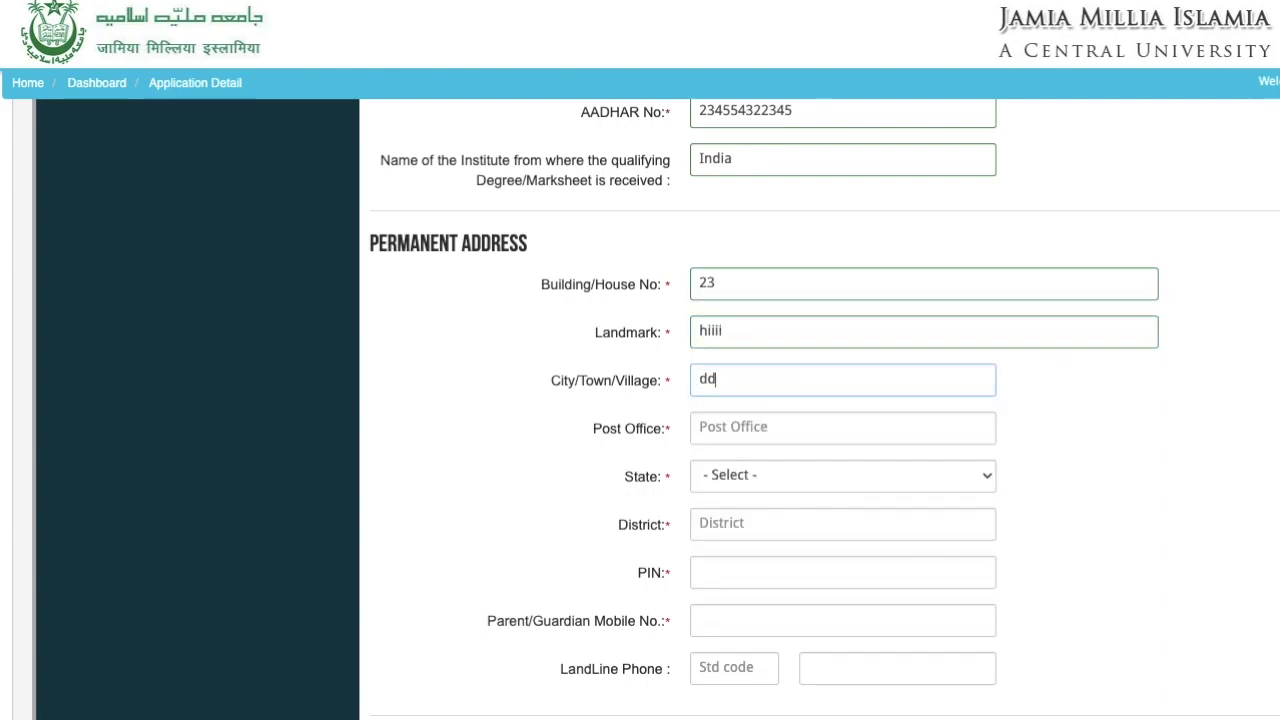
pyautogui.click(777, 423)
pyautogui.write('ddddd')
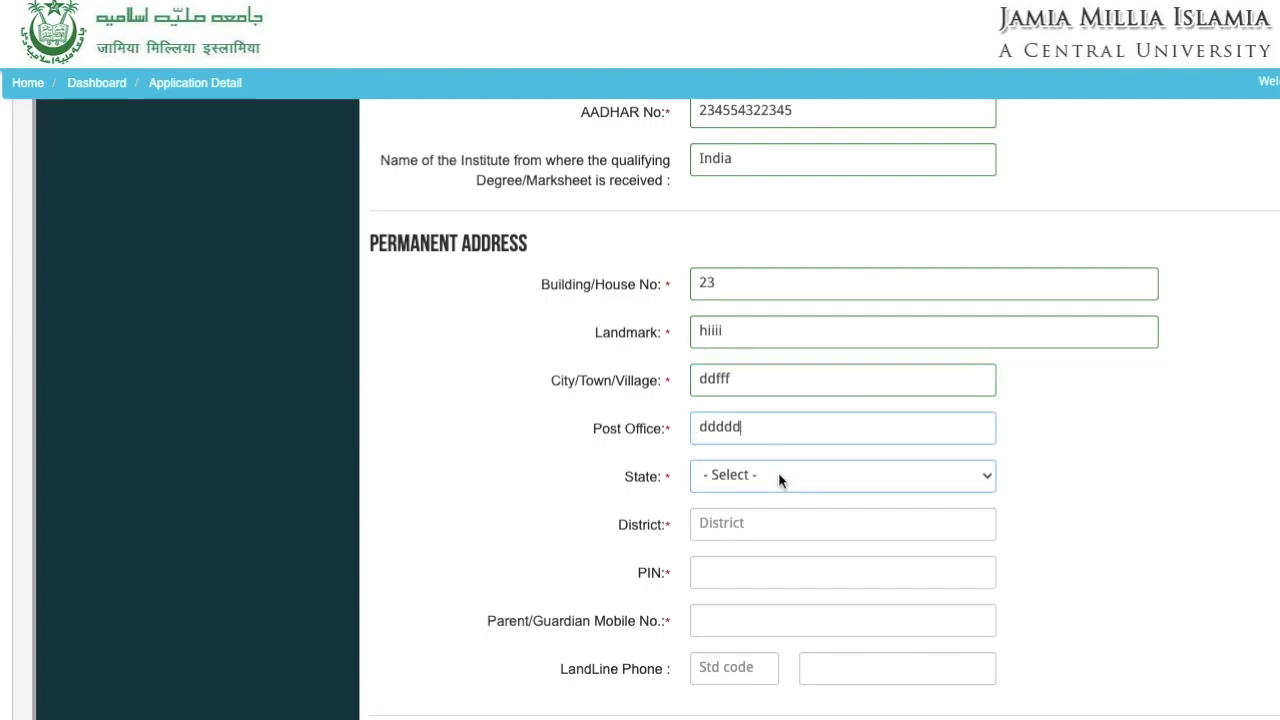
pyautogui.click(778, 474)
pyautogui.click(752, 556)
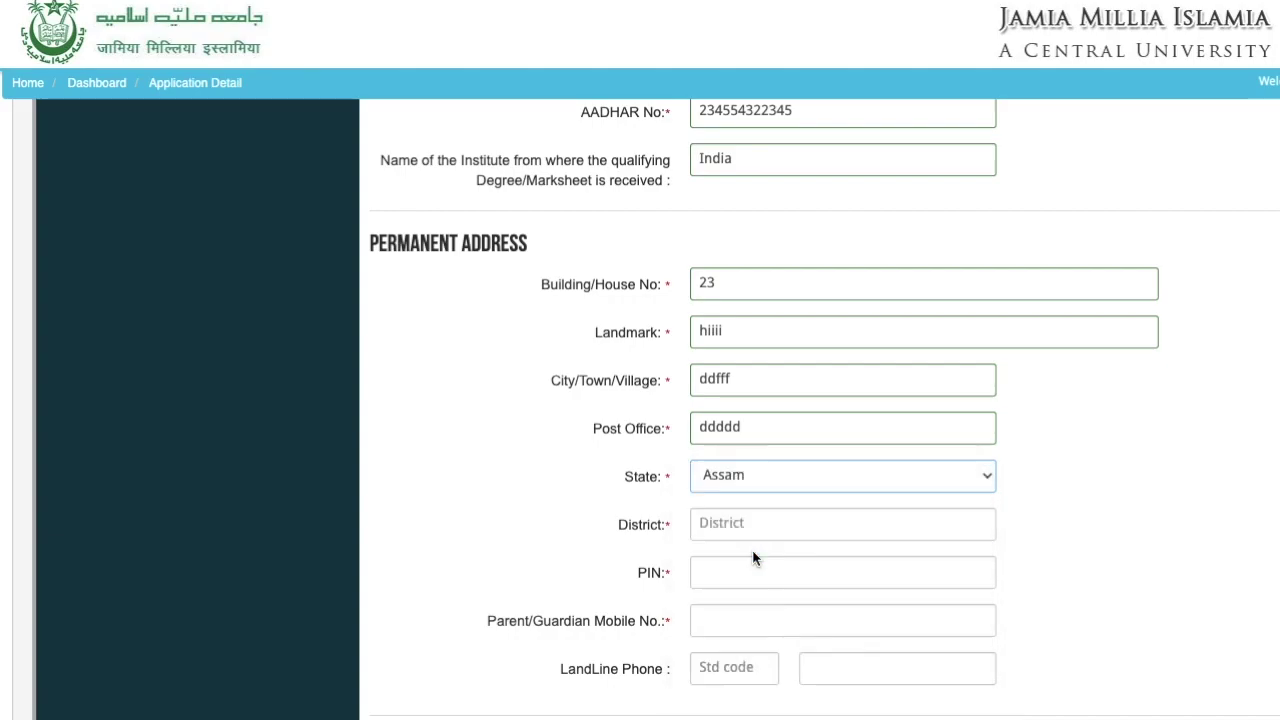
pyautogui.click(737, 522)
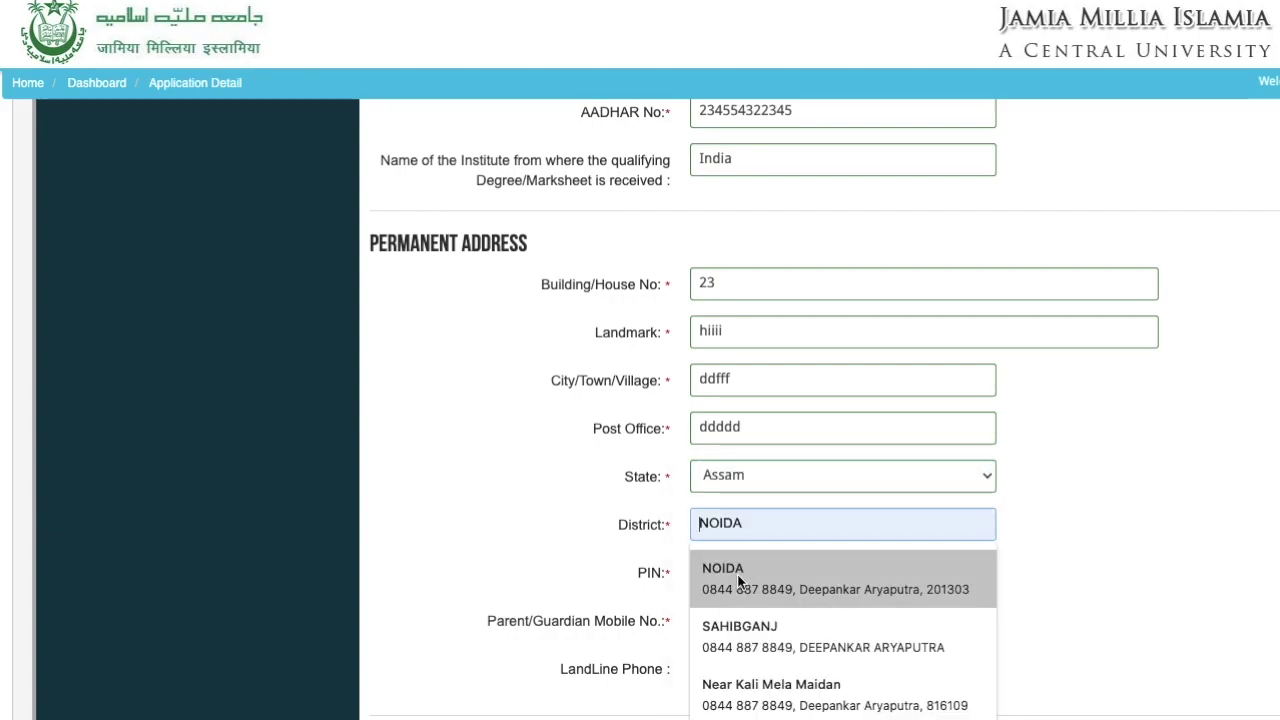
pyautogui.write('guwahat')
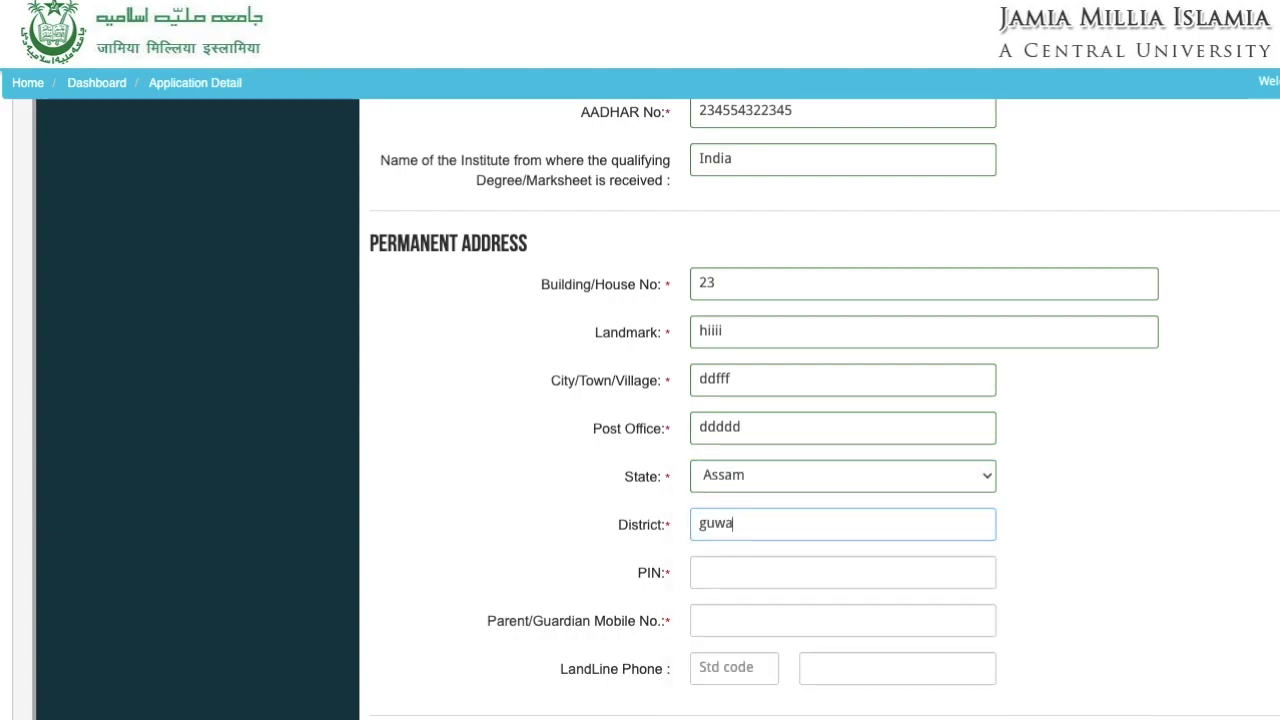
# - Enter the PIN and guardian mobile number, and set correspondence address same as permanent
pyautogui.scroll(-2, 514, 528)
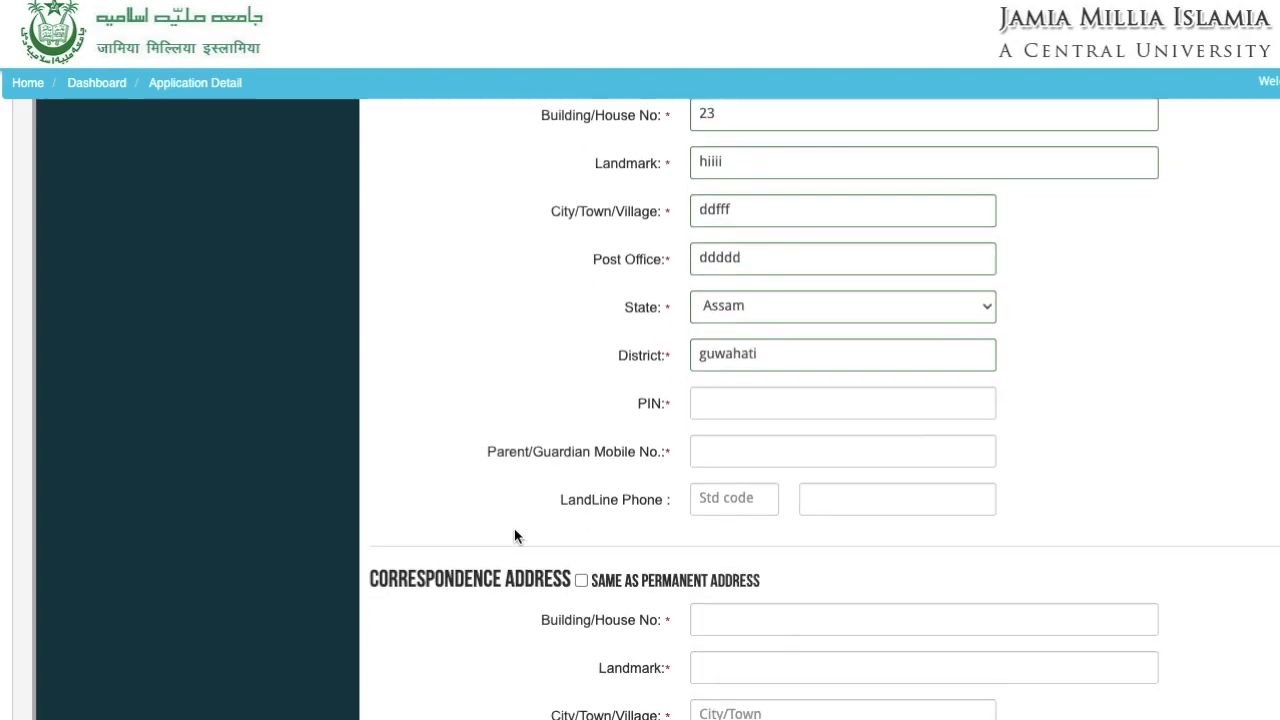
pyautogui.click(730, 372)
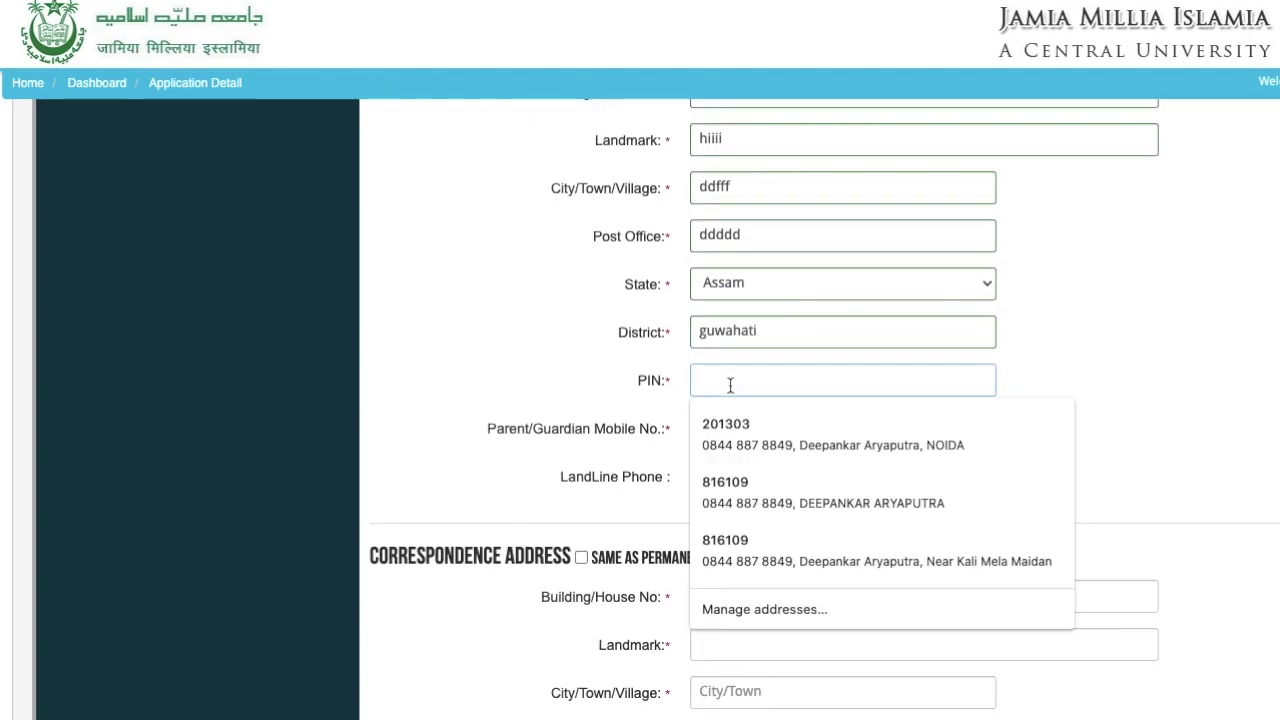
pyautogui.write('201303')
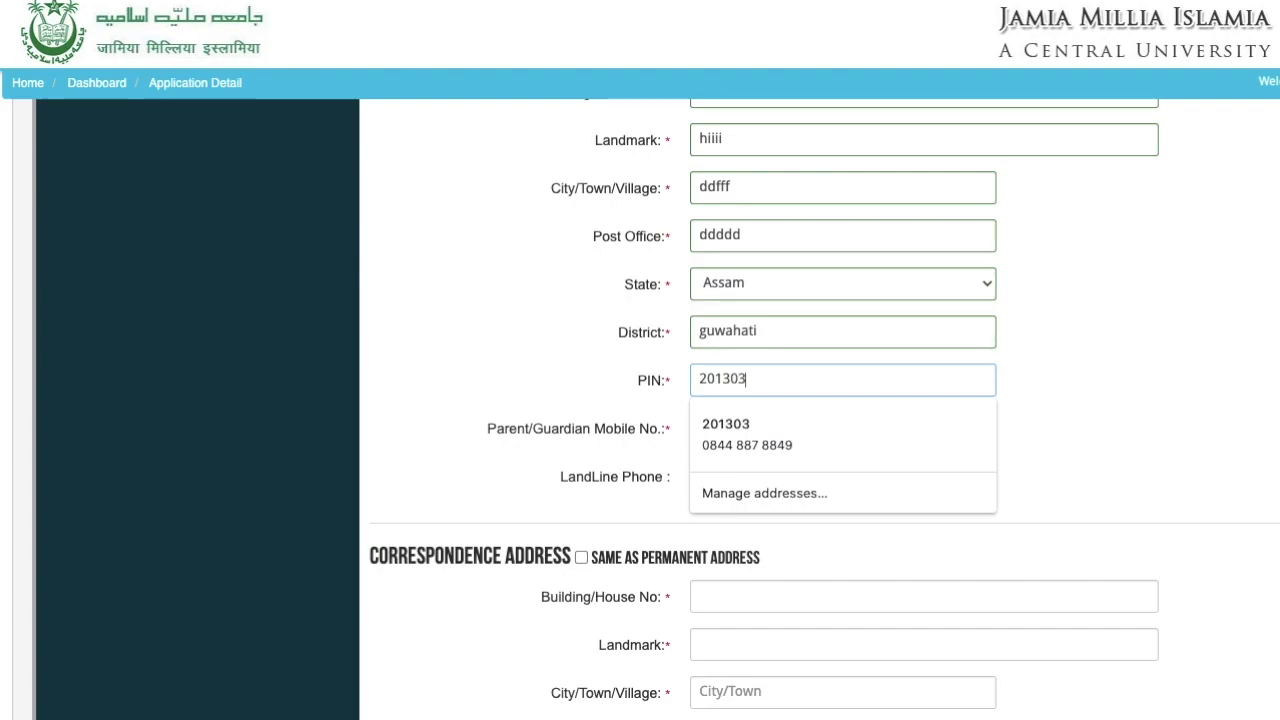
pyautogui.click(555, 329)
pyautogui.click(717, 432)
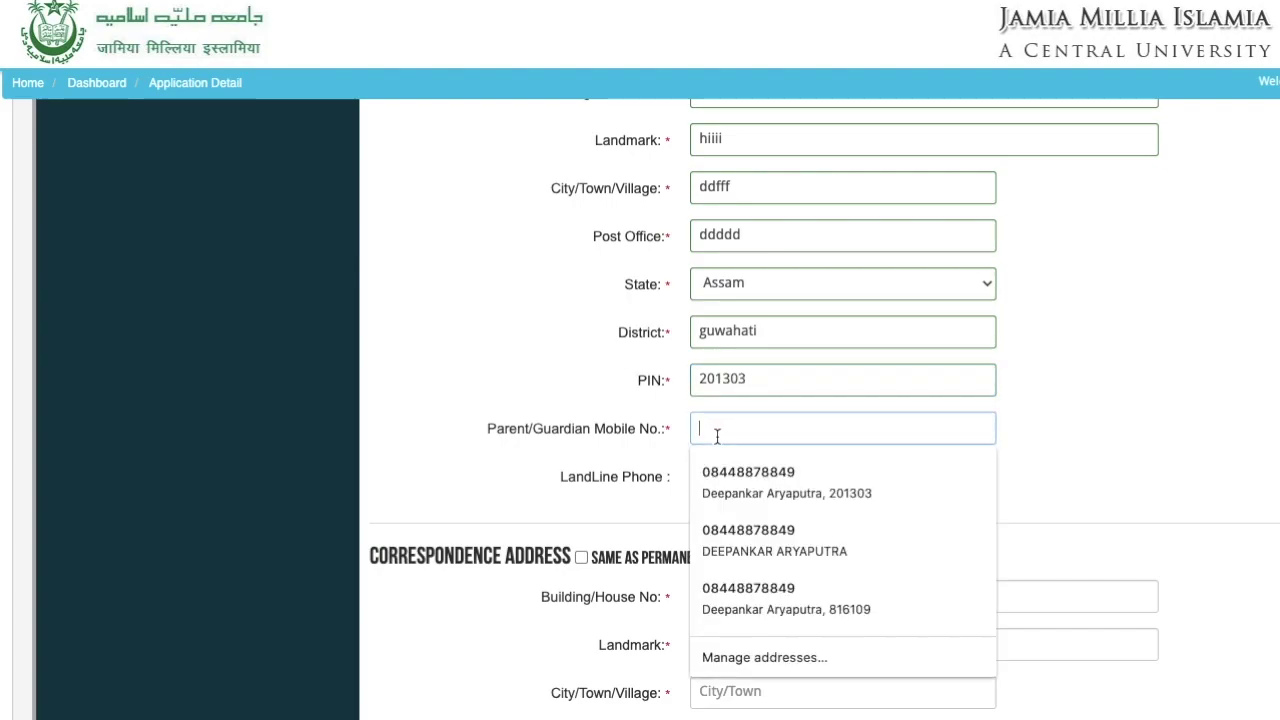
pyautogui.write('778776545')
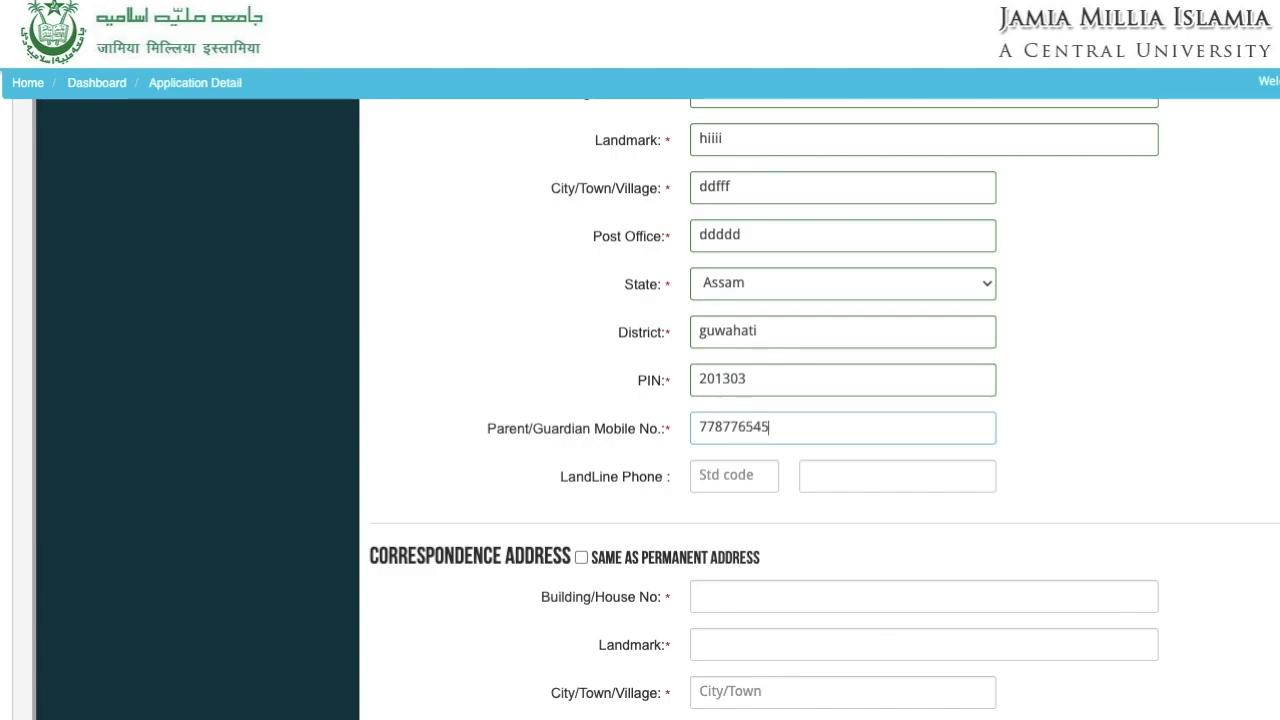
pyautogui.click(497, 499)
pyautogui.scroll(-1, 494, 499)
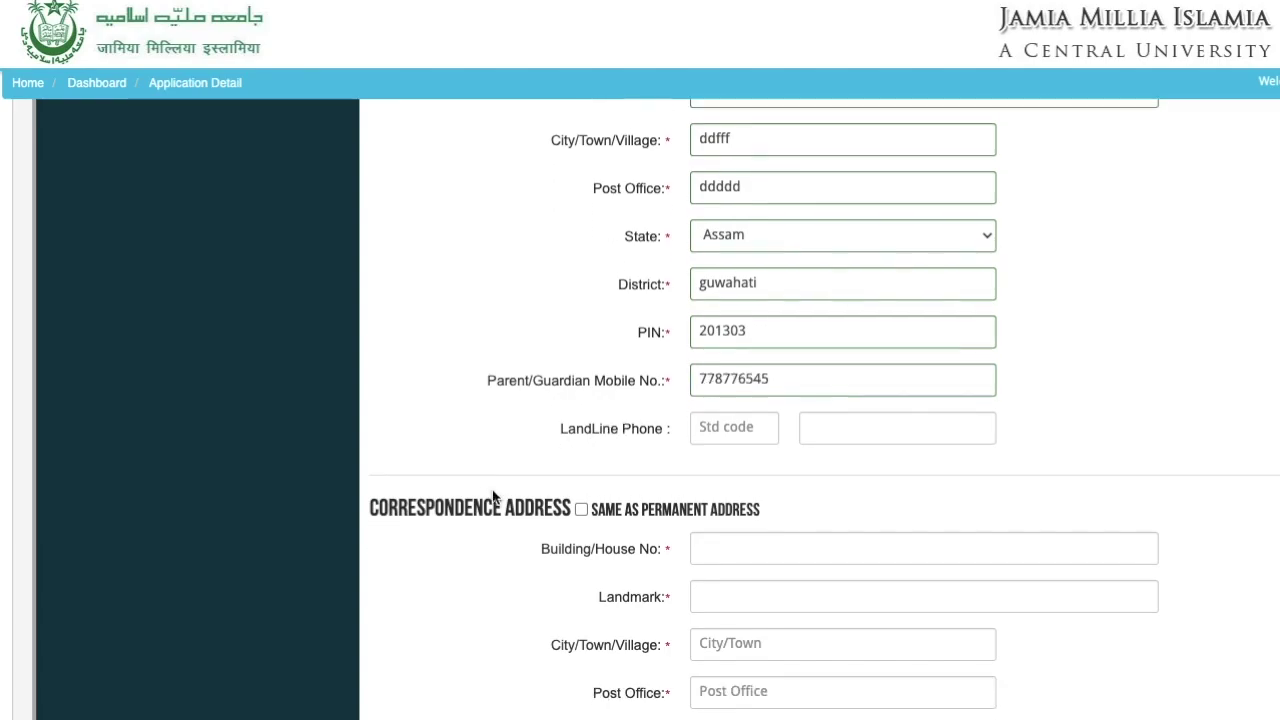
pyautogui.scroll(-3, 466, 555)
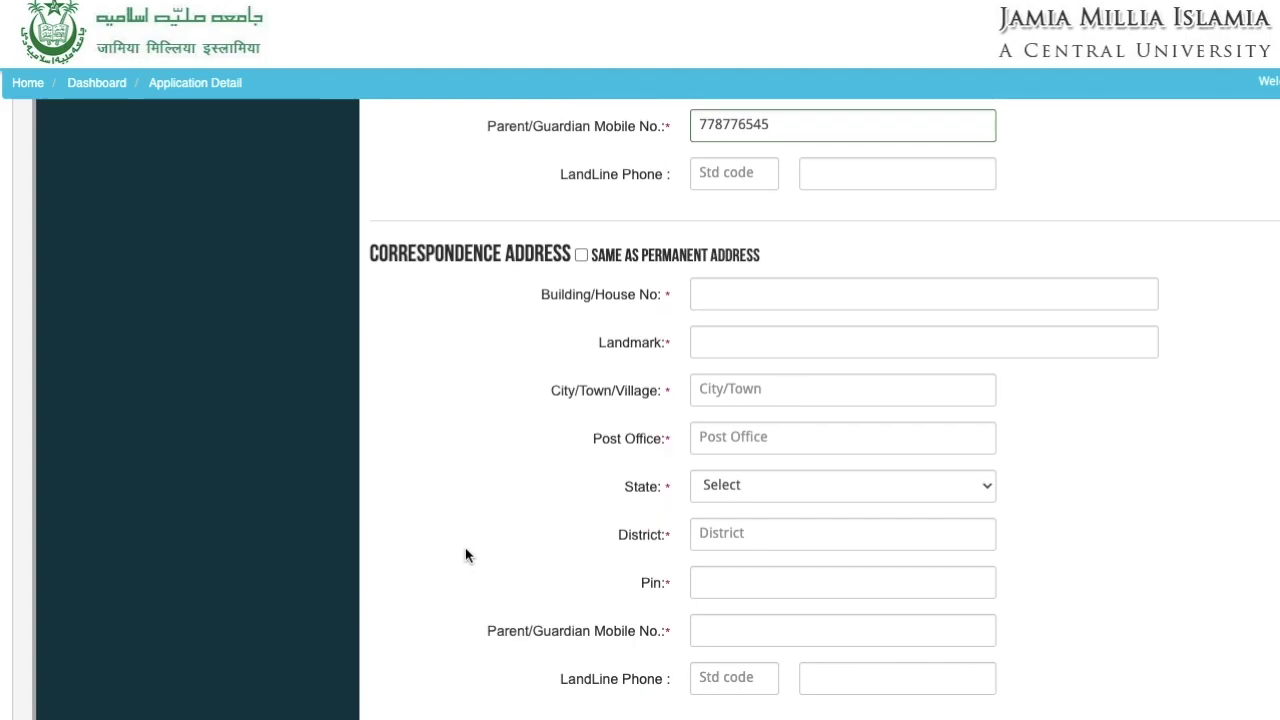
pyautogui.click(580, 254)
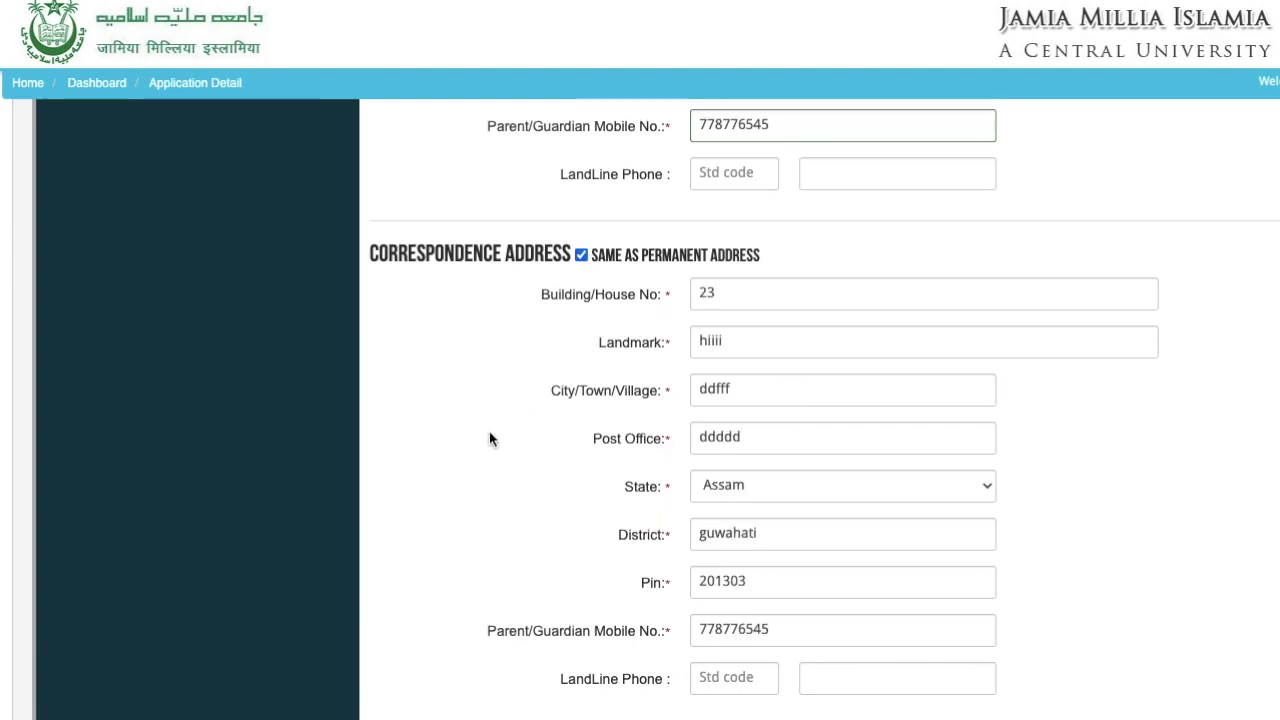
# - Try Save & Proceed, dismiss the blank-fields warning, and set Social Category to GENERAL
pyautogui.scroll(-3, 489, 438)
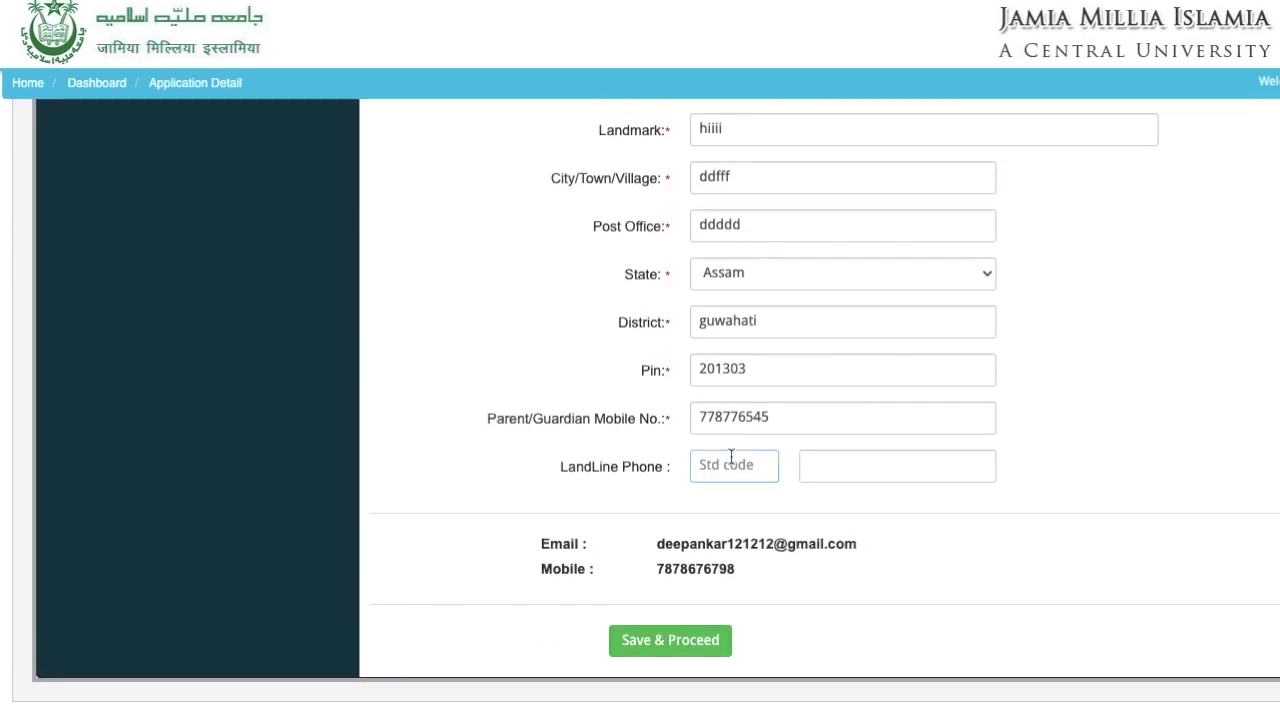
pyautogui.click(670, 643)
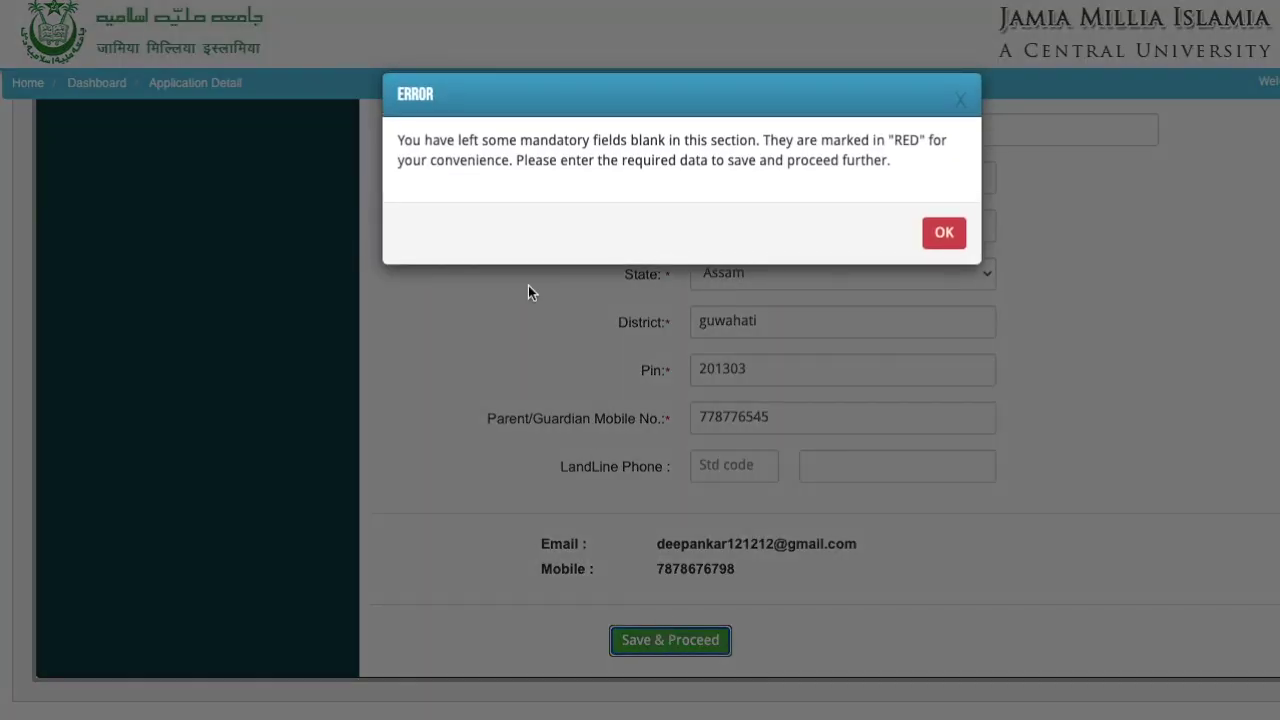
pyautogui.click(954, 236)
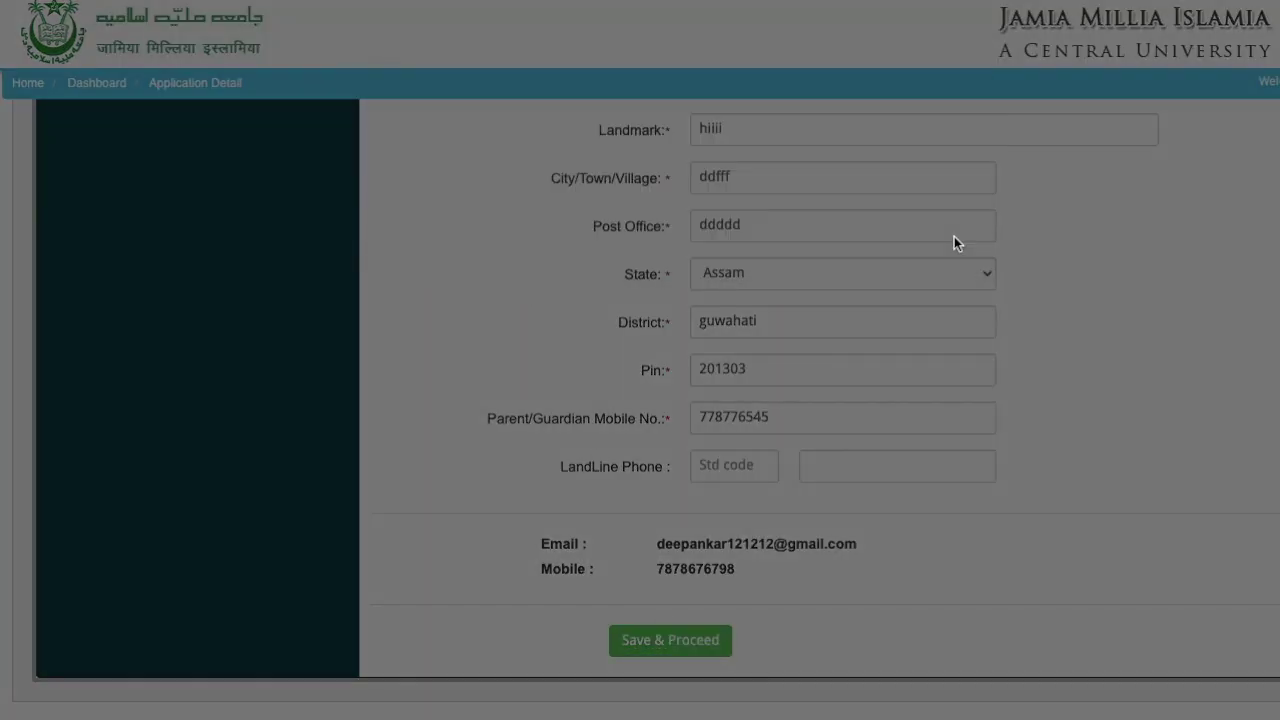
pyautogui.scroll(3, 456, 317)
pyautogui.scroll(3, 456, 317)
pyautogui.scroll(2, 456, 324)
pyautogui.scroll(5, 456, 326)
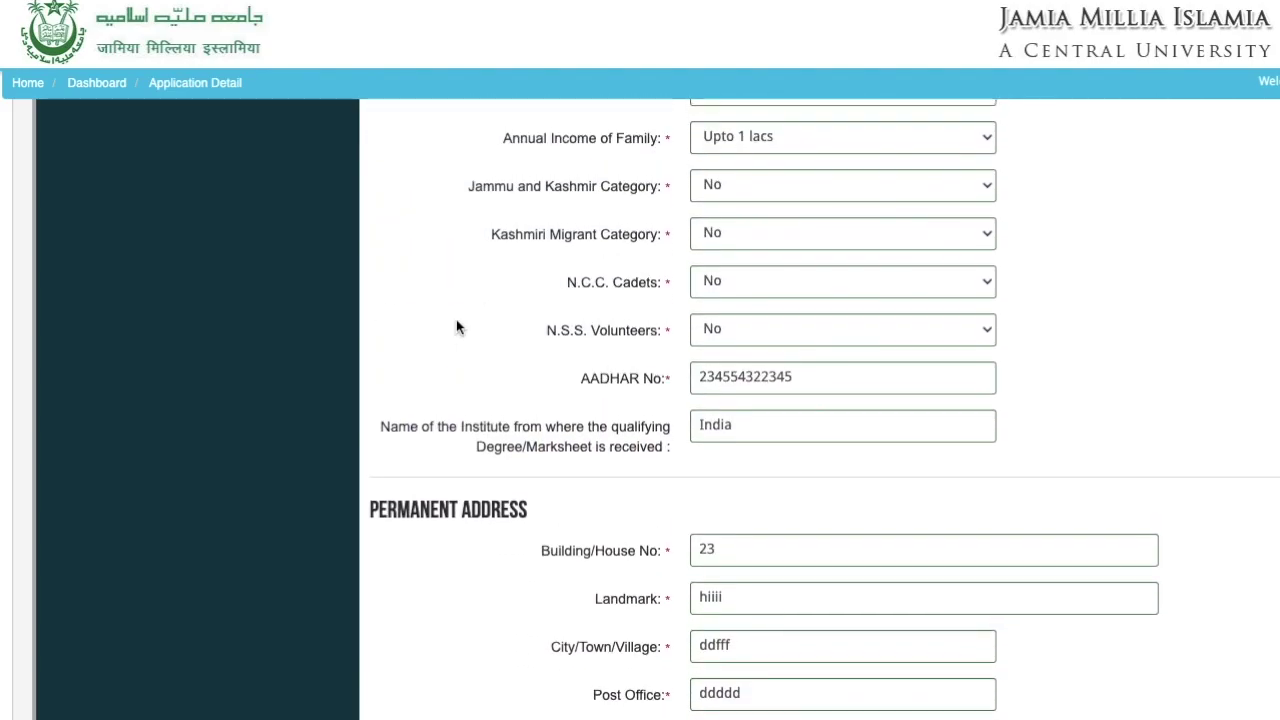
pyautogui.scroll(3, 456, 319)
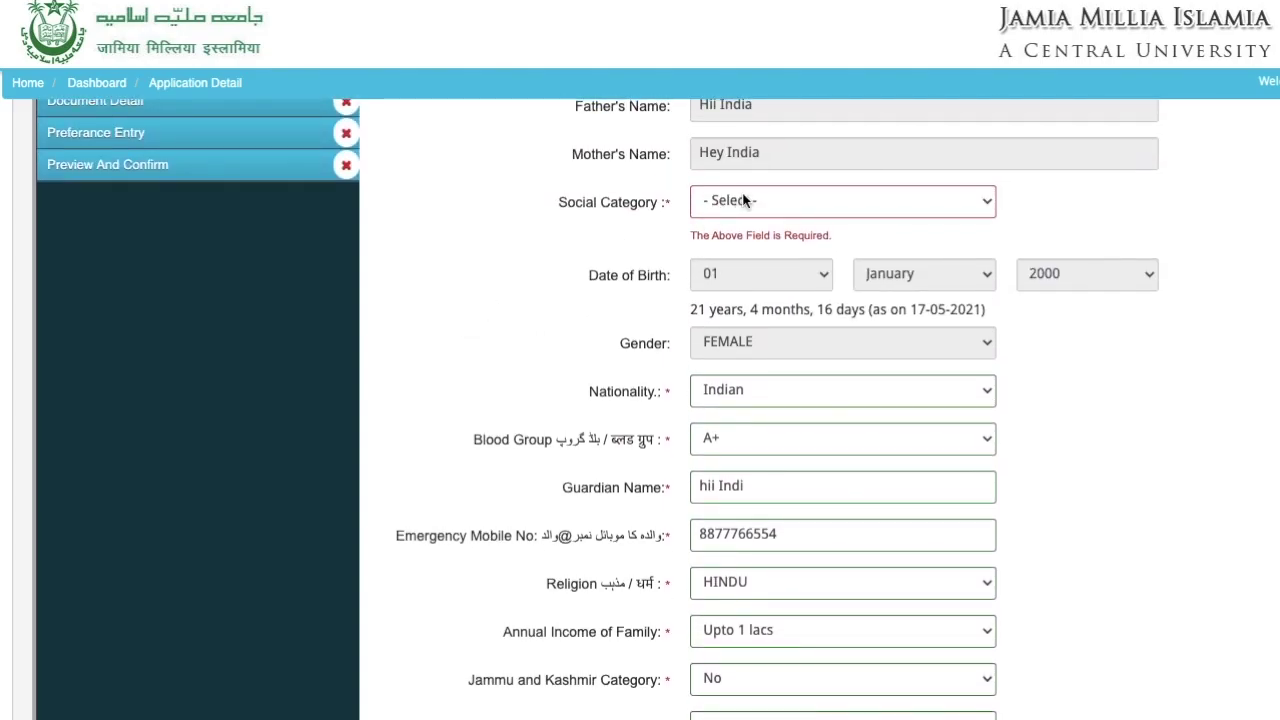
pyautogui.click(747, 200)
pyautogui.click(741, 224)
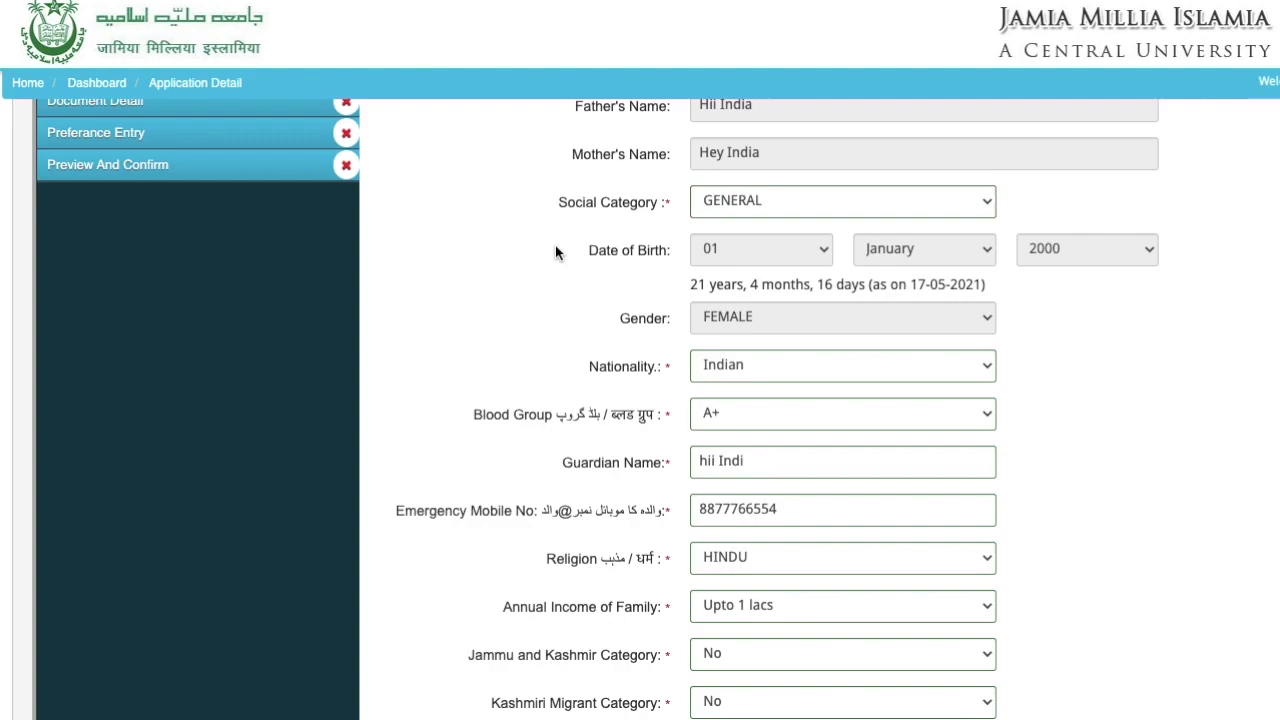
pyautogui.scroll(2, 555, 245)
pyautogui.scroll(-5, 555, 245)
pyautogui.scroll(-10, 555, 245)
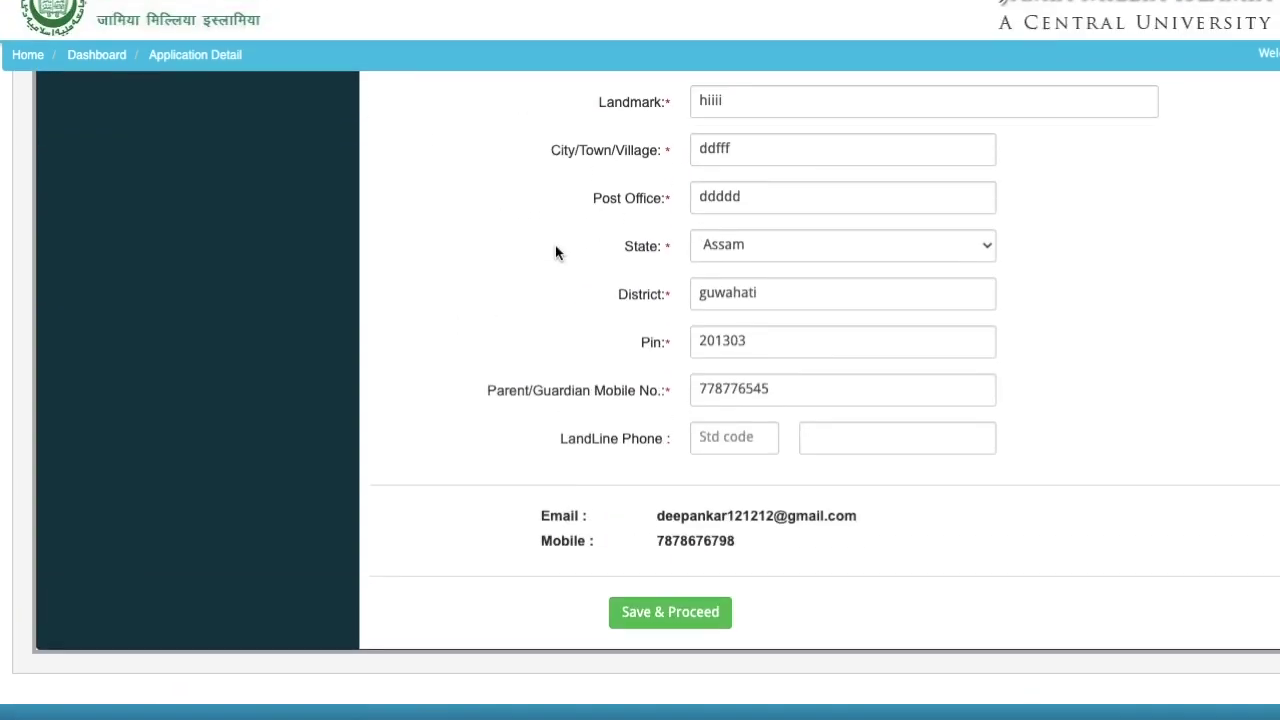
# - Save the Application Details form again to reach the Upload Photo & Signature page
pyautogui.click(670, 641)
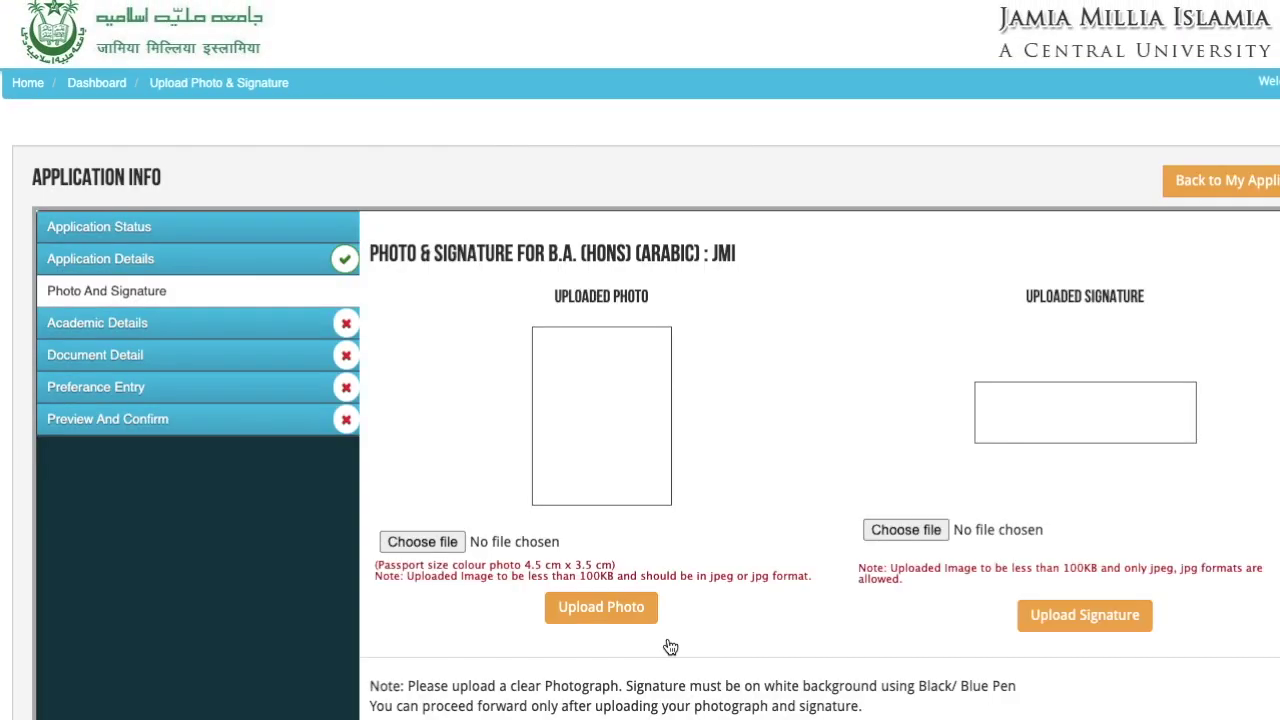
pyautogui.scroll(-1, 751, 318)
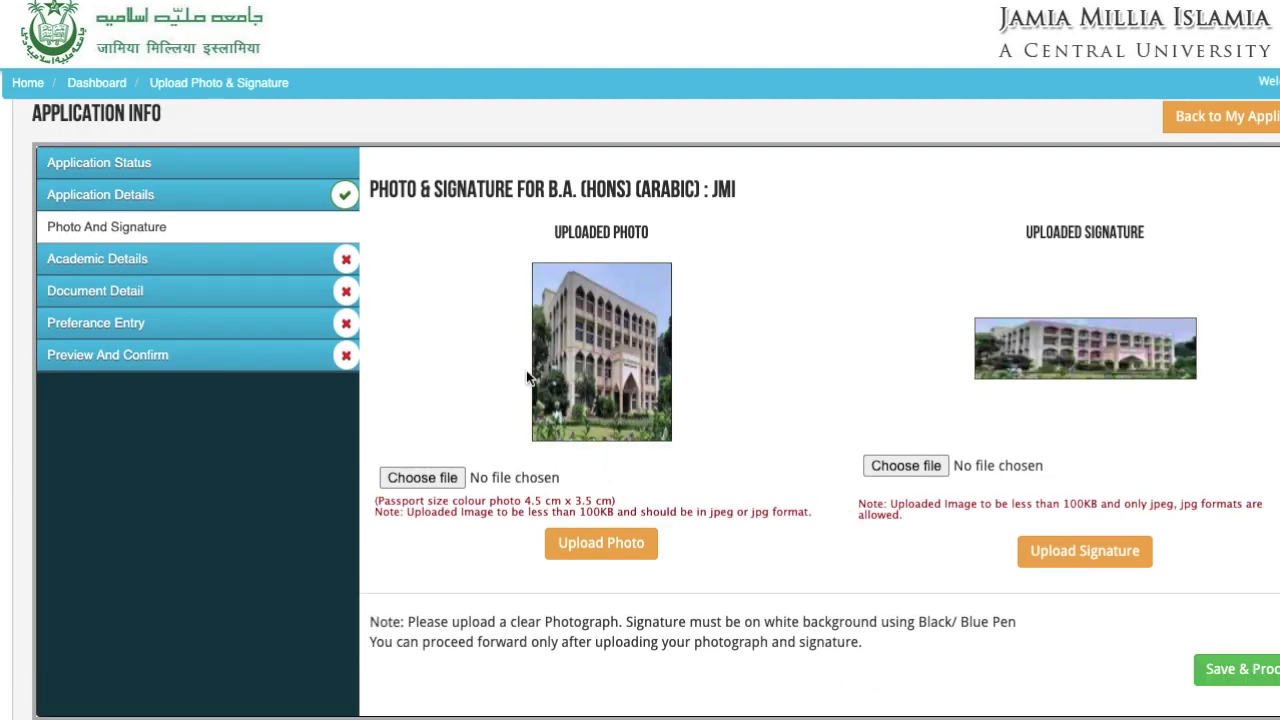
# - Upload the JMI application JPEG as the photograph, then save the photo step and continue
pyautogui.click(428, 481)
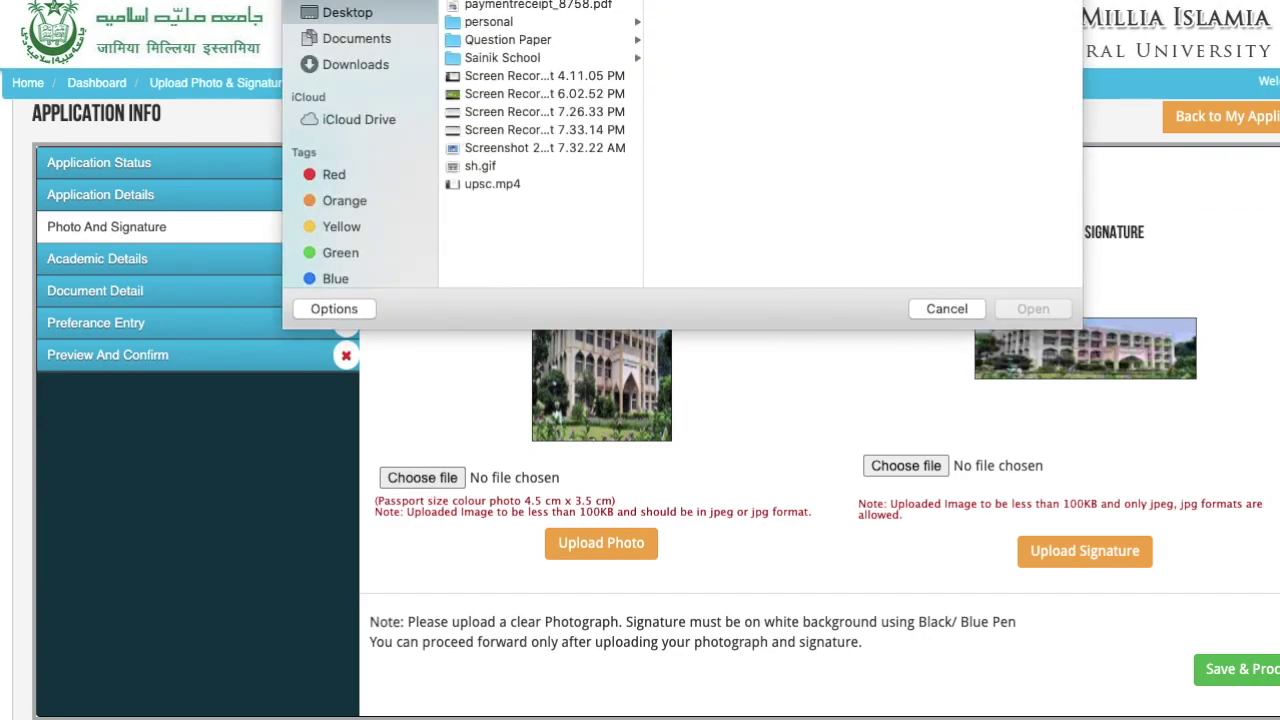
pyautogui.click(538, 1)
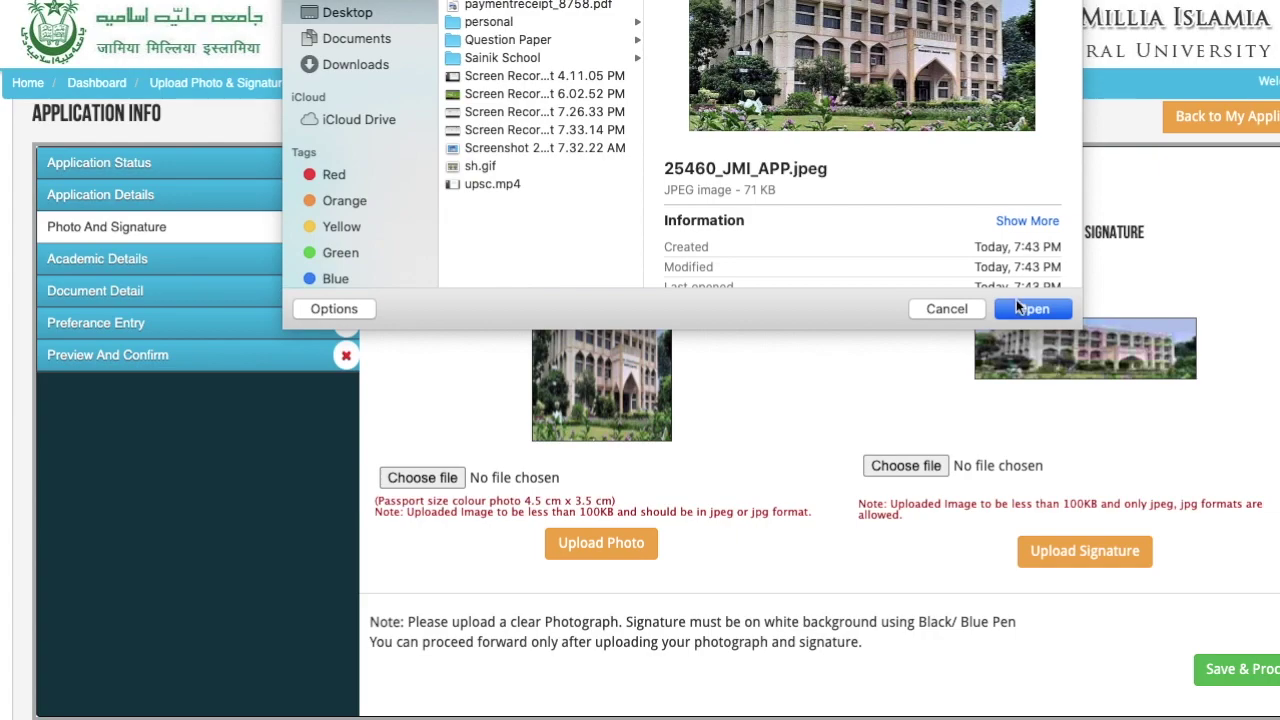
pyautogui.click(1019, 310)
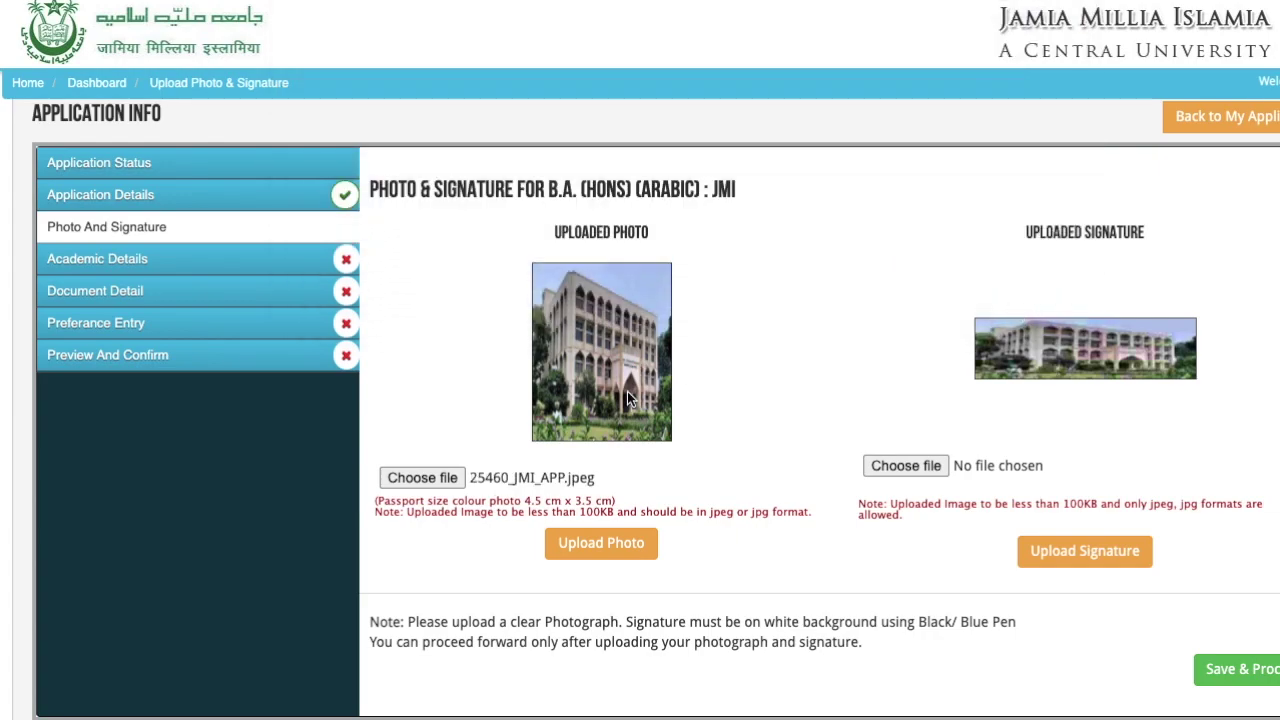
pyautogui.click(597, 542)
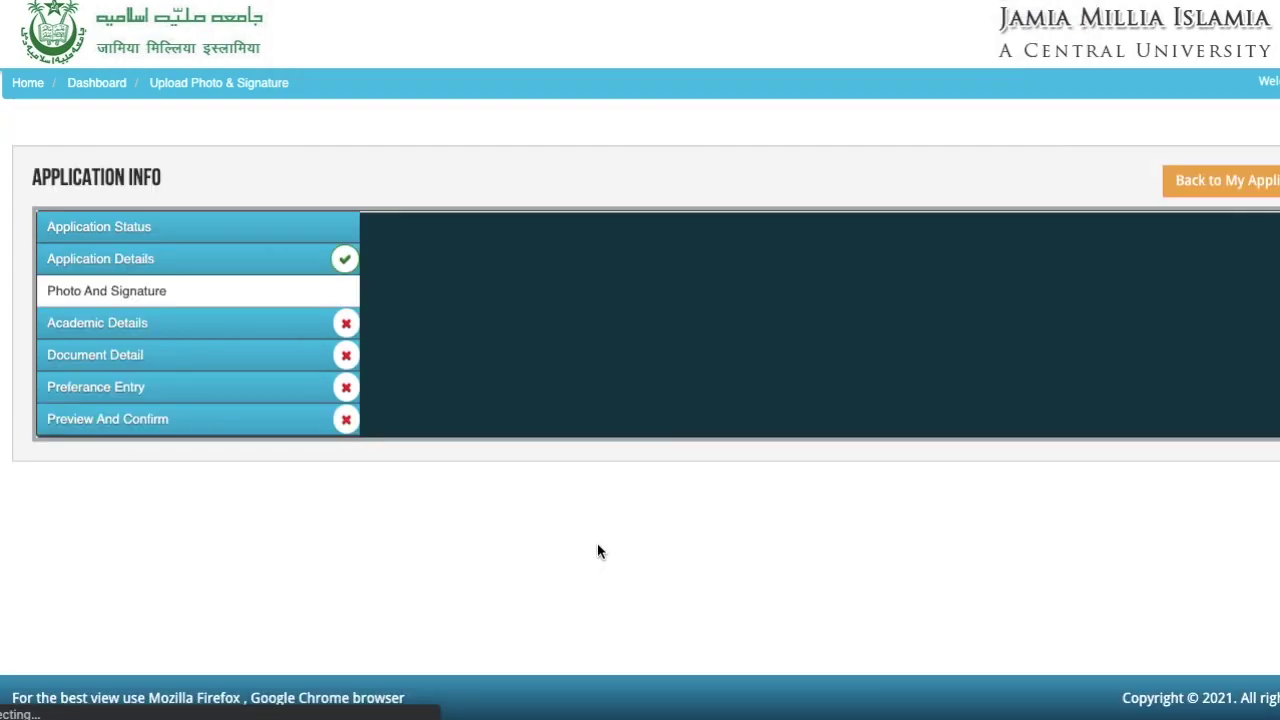
pyautogui.scroll(-2, 879, 548)
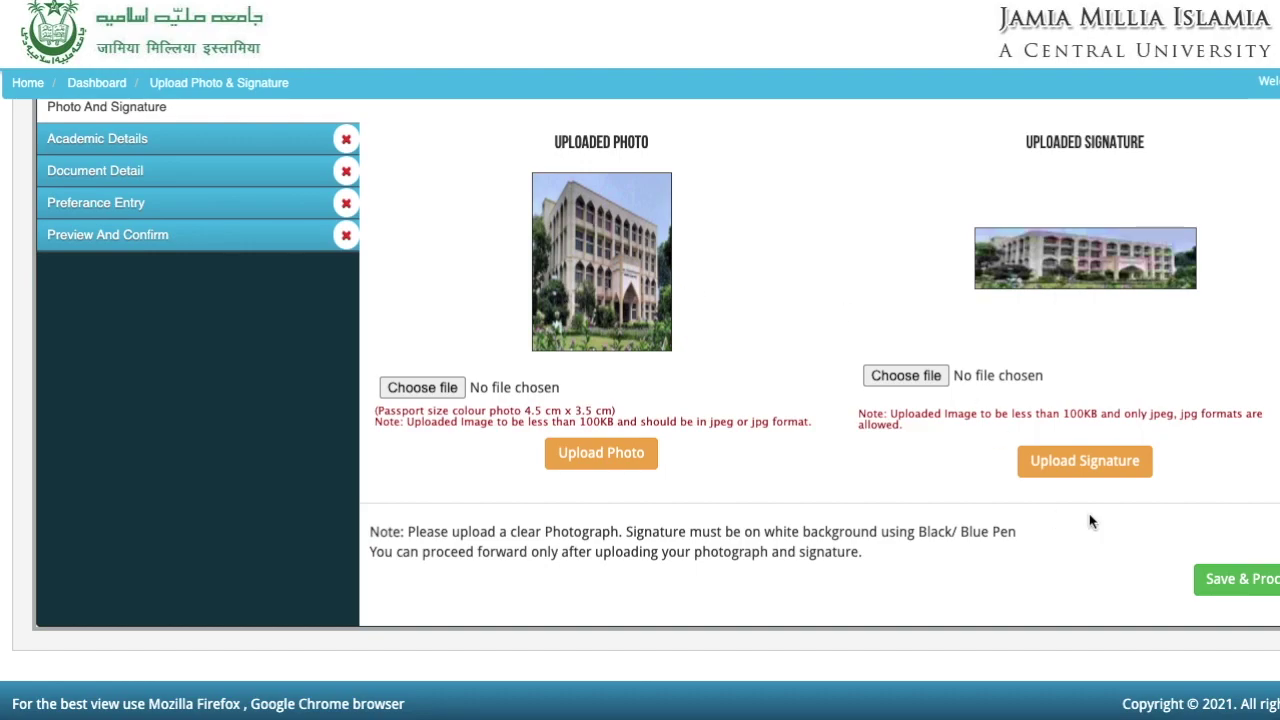
pyautogui.click(1226, 584)
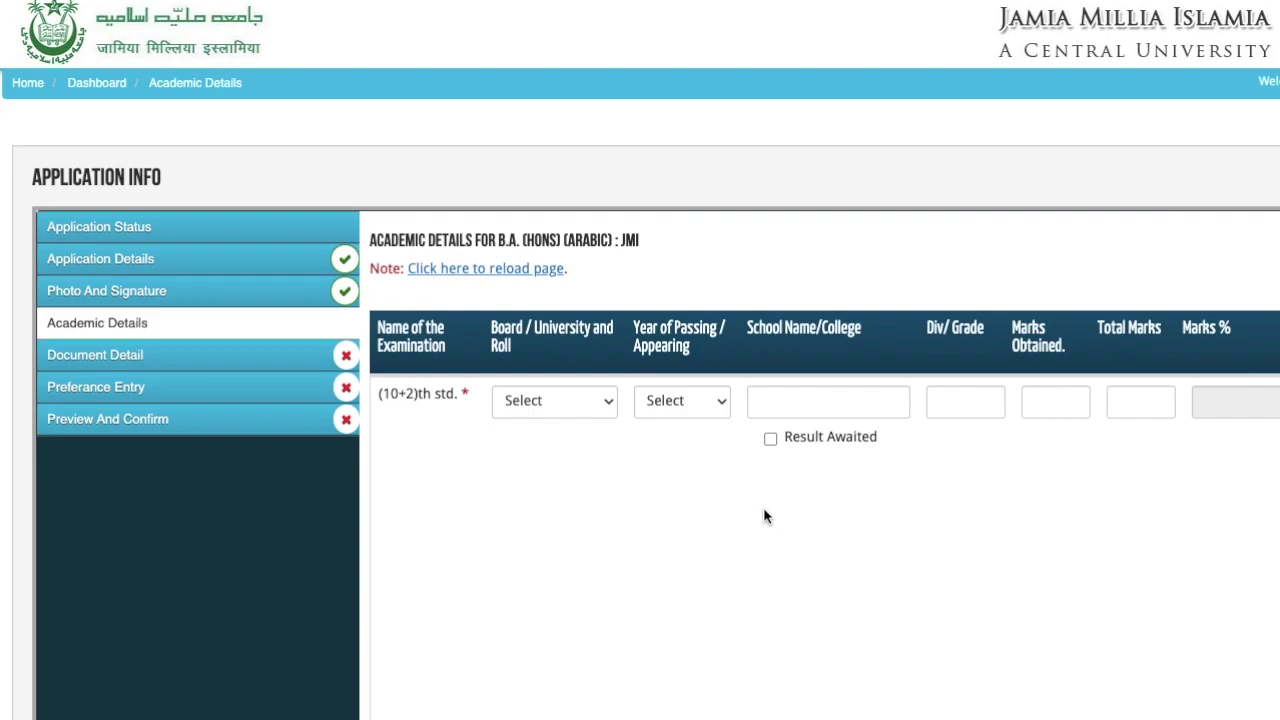
# - Select Central Board of Secondary Education, Delhi as the (10+2)th std. Board / University
pyautogui.scroll(-3, 763, 516)
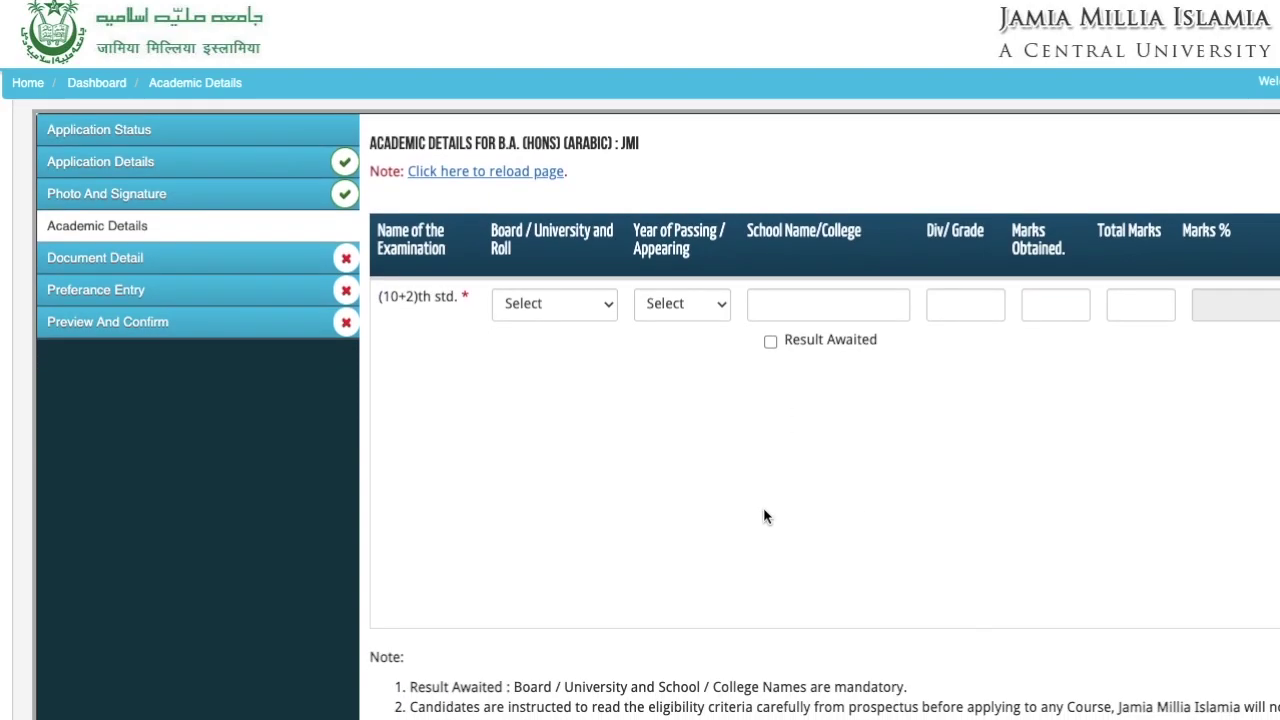
pyautogui.scroll(3, 763, 516)
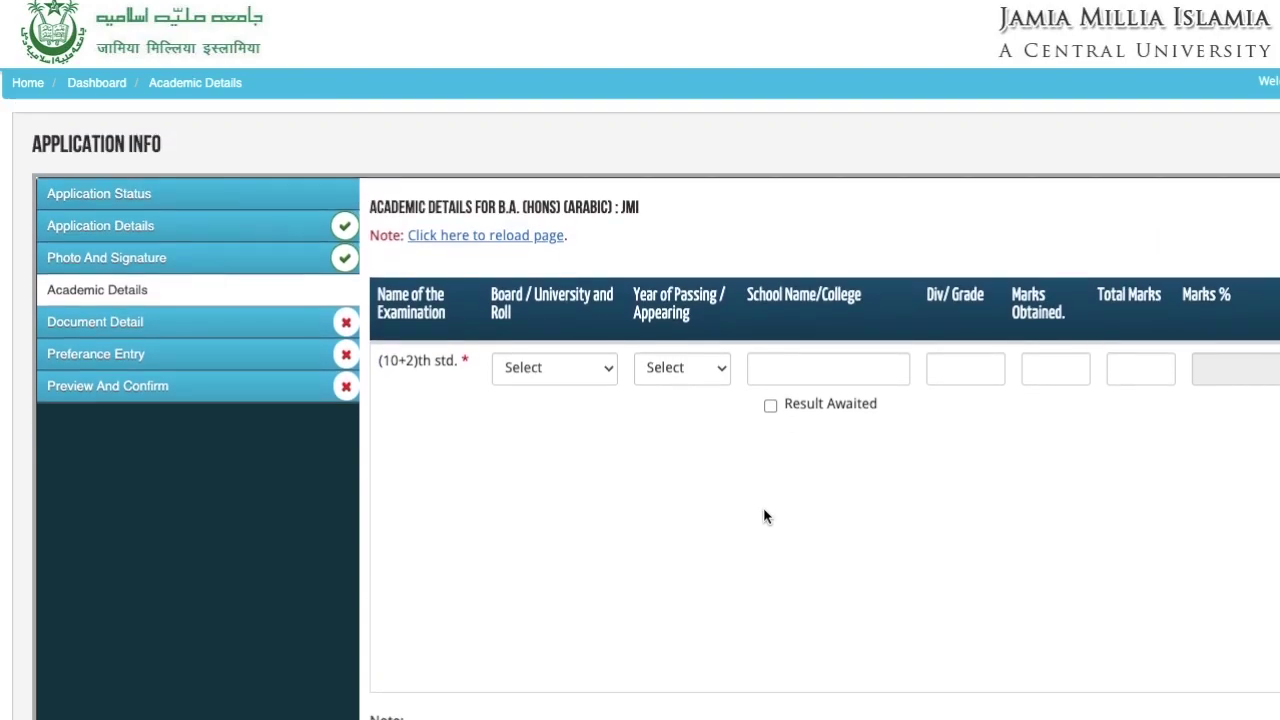
pyautogui.scroll(-1, 764, 512)
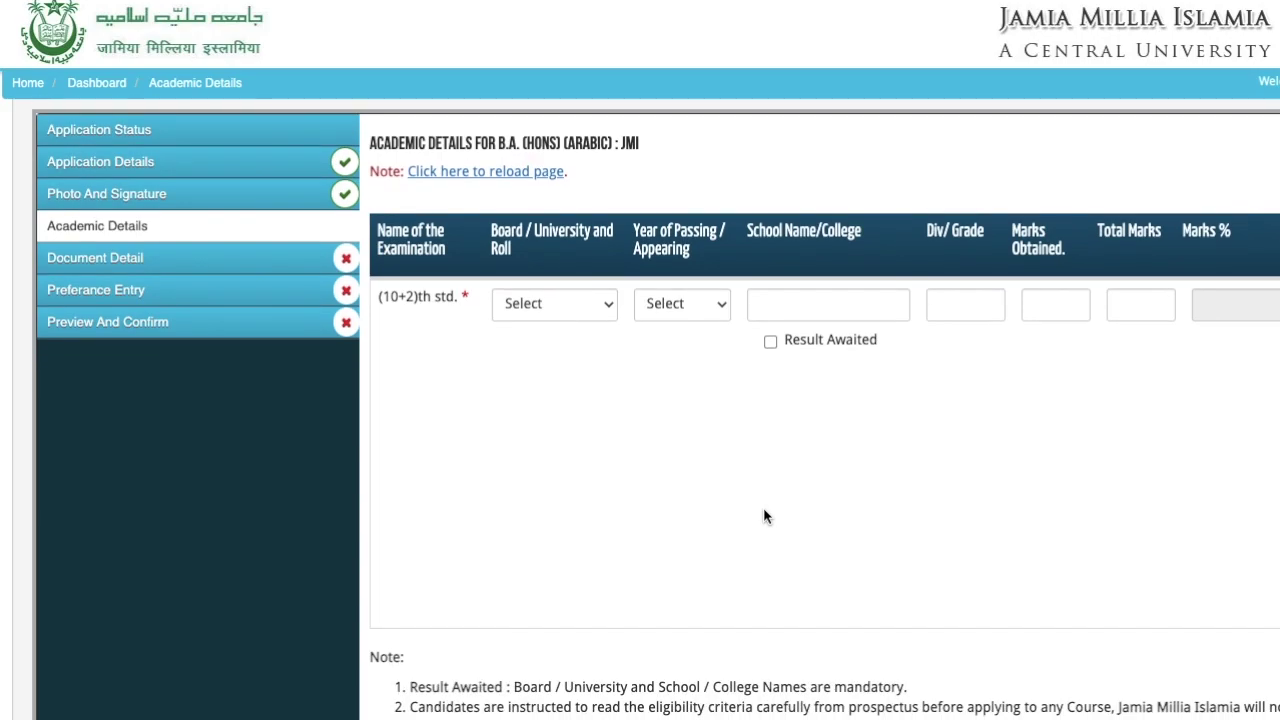
pyautogui.click(565, 306)
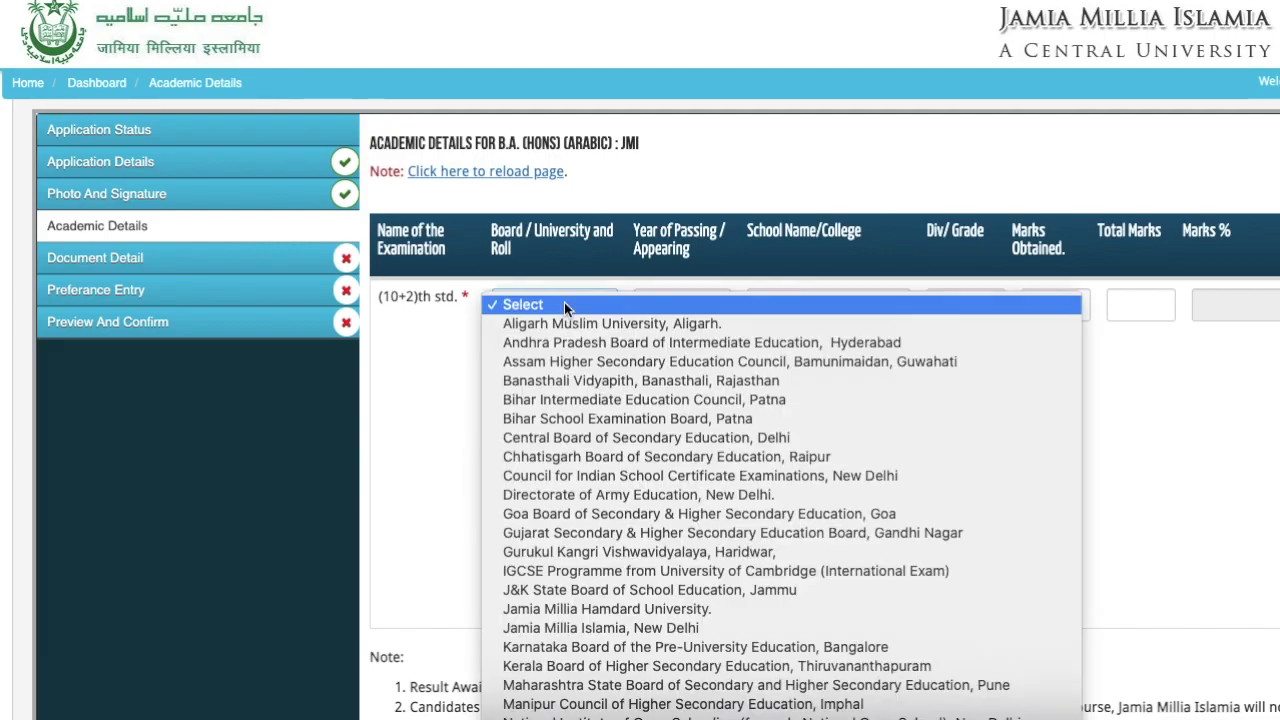
pyautogui.click(427, 337)
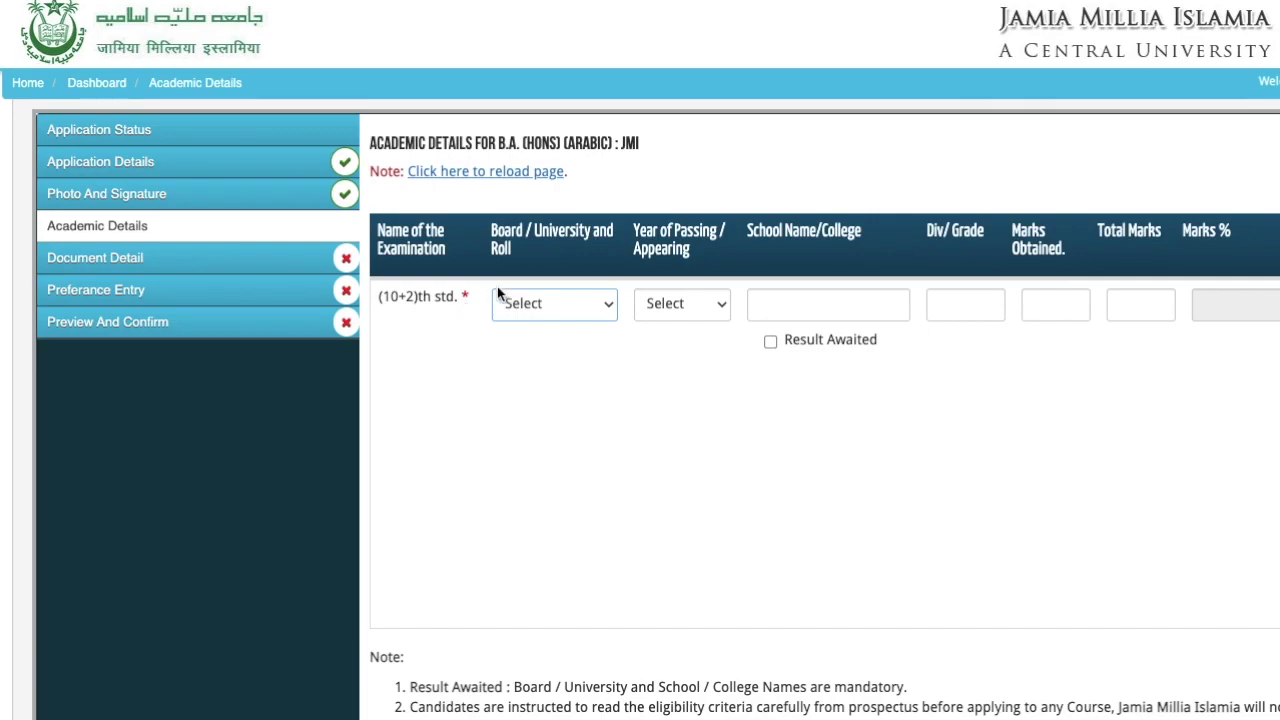
pyautogui.click(544, 306)
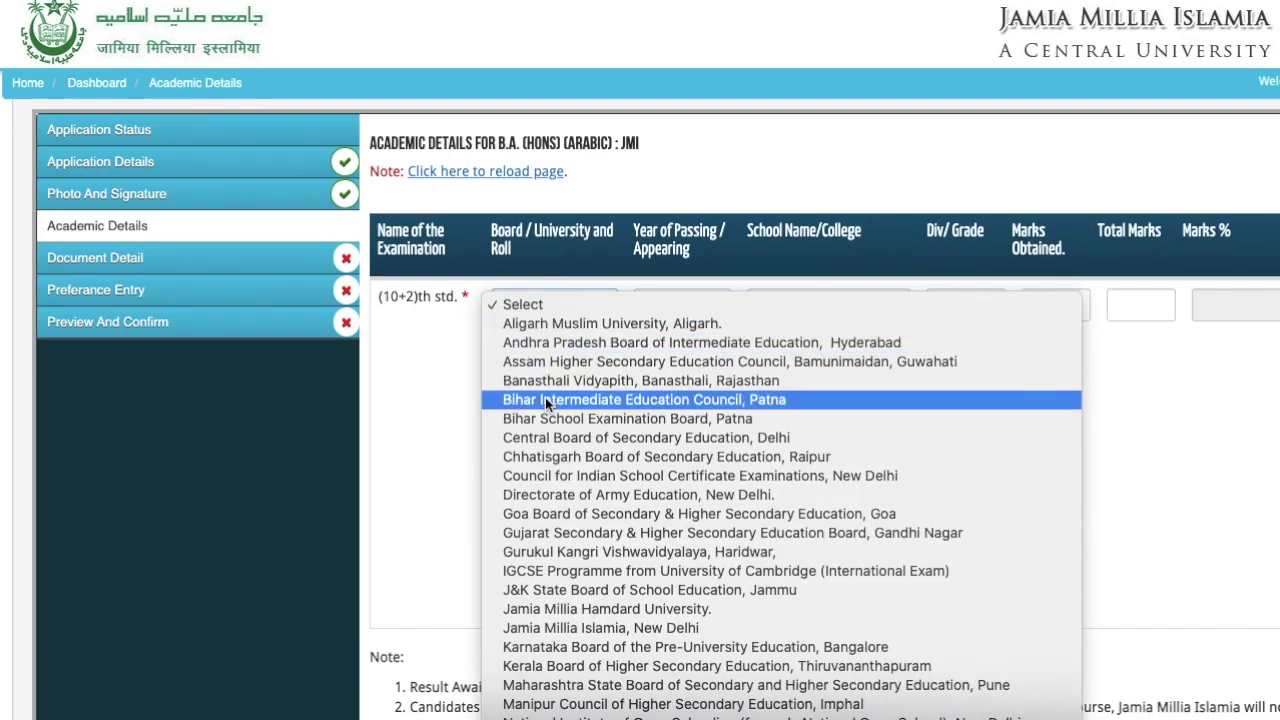
pyautogui.click(556, 440)
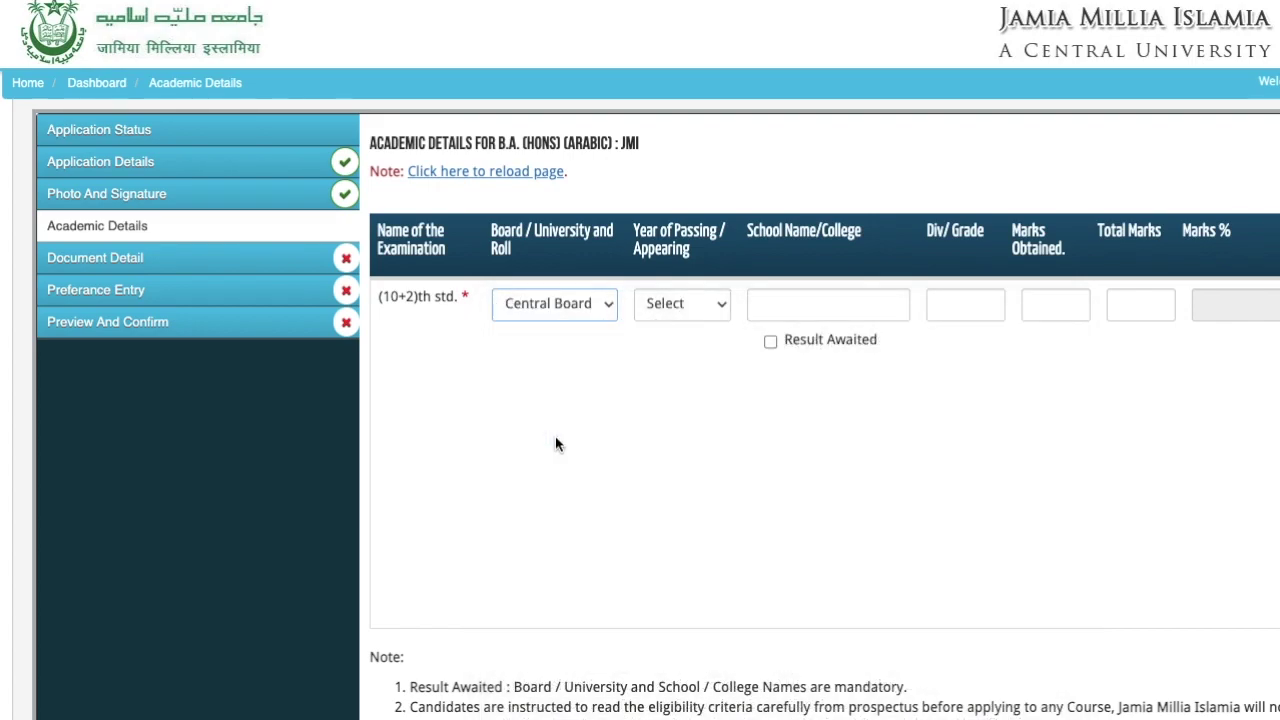